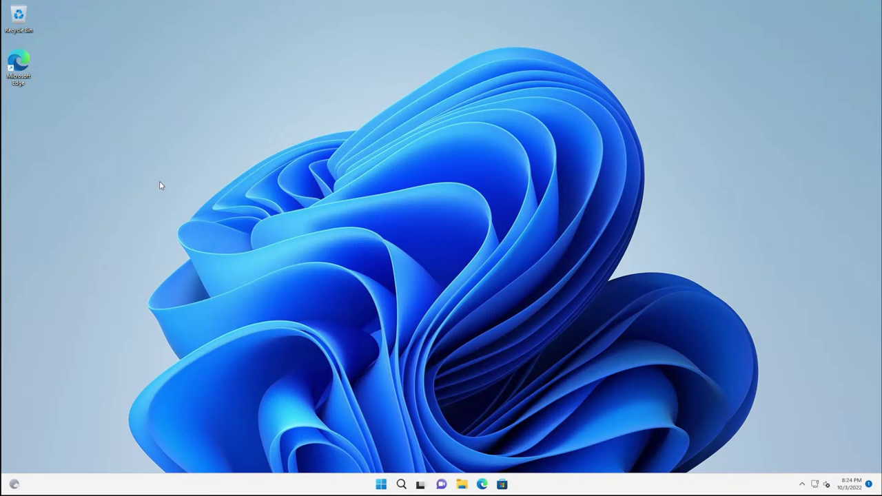
# Step: Check the device and Windows specifications in Windows Settings, then close Settings
pyautogui.click(381, 484)
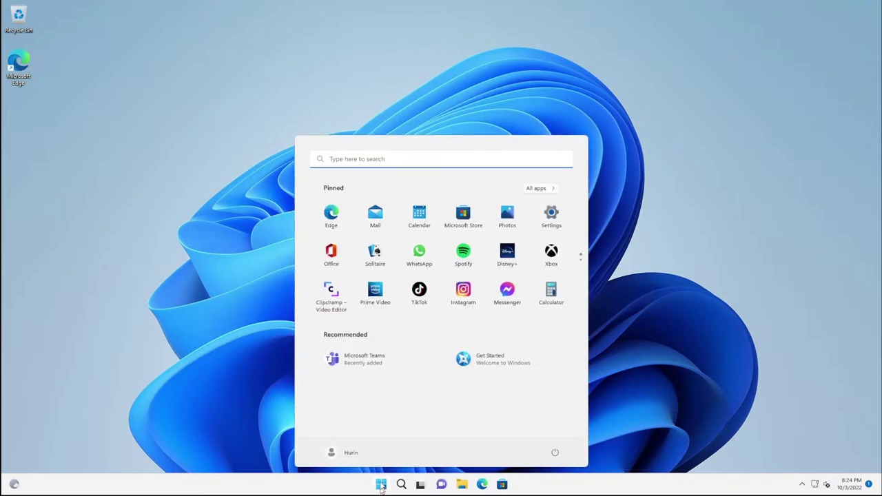
pyautogui.click(554, 220)
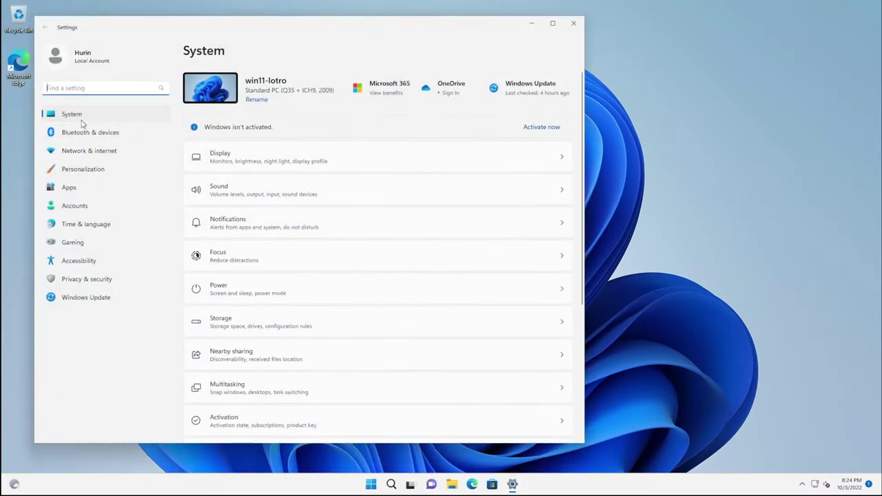
pyautogui.scroll(-5, 308, 239)
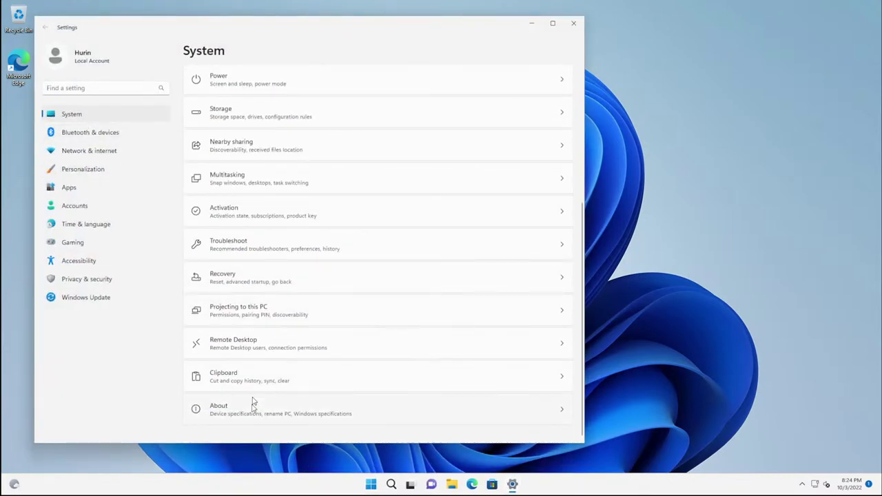
pyautogui.click(252, 412)
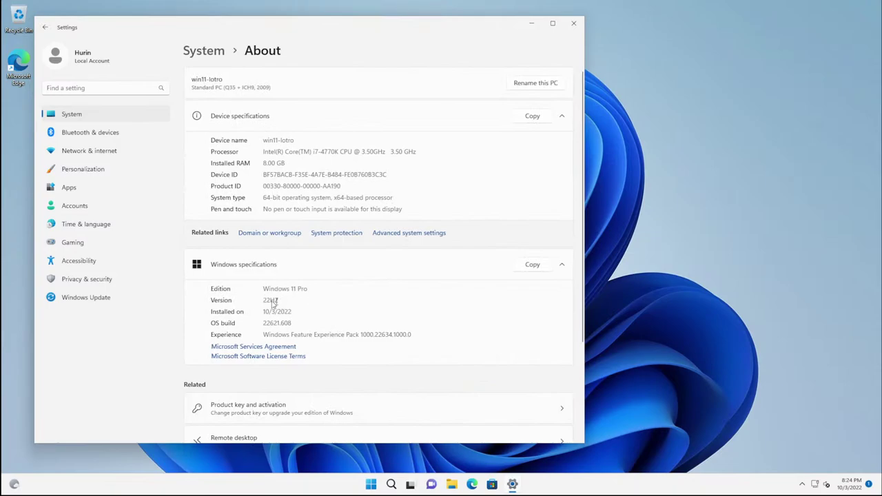
pyautogui.click(572, 26)
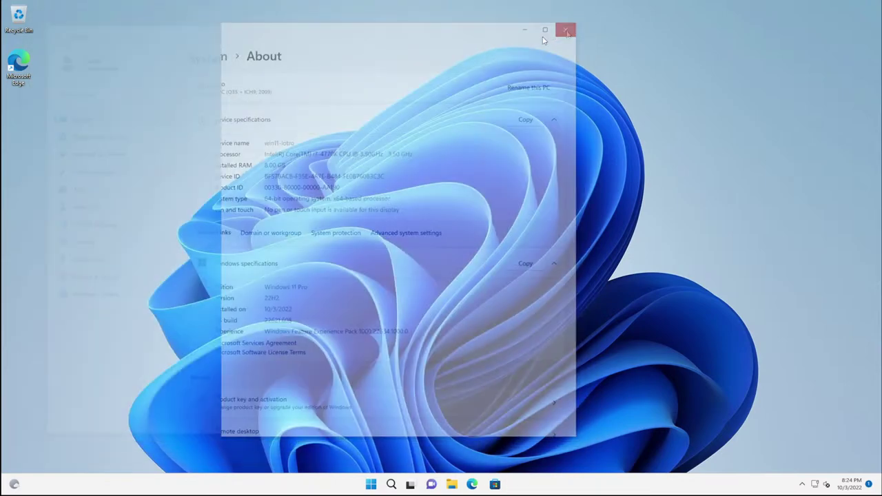
# Step: Launch Edge and start without importing data, syncing or personalised browsing
pyautogui.doubleClick(27, 77)
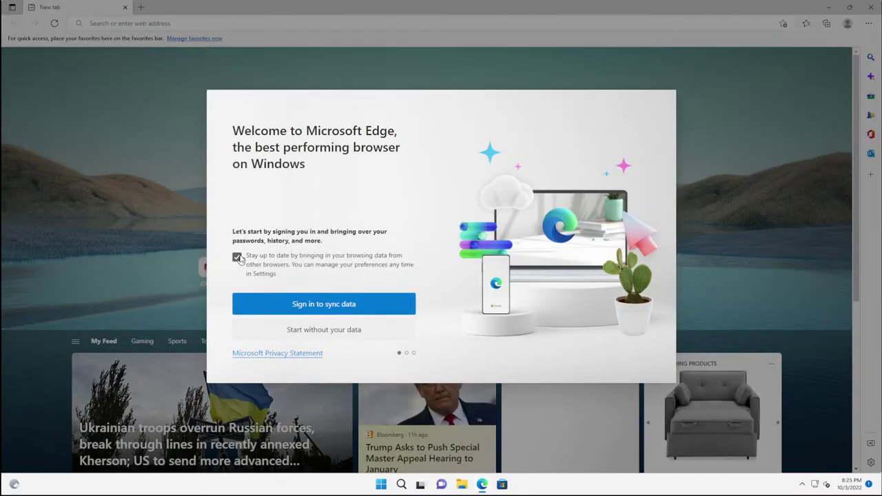
pyautogui.click(238, 258)
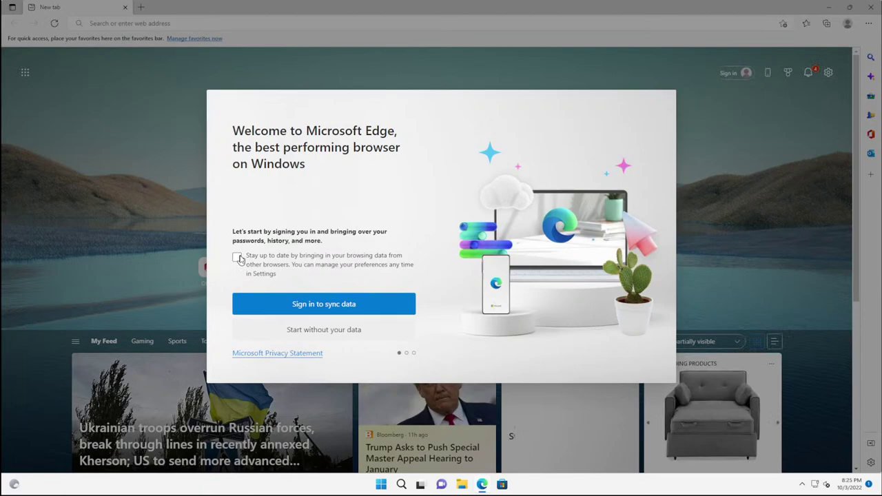
pyautogui.click(325, 332)
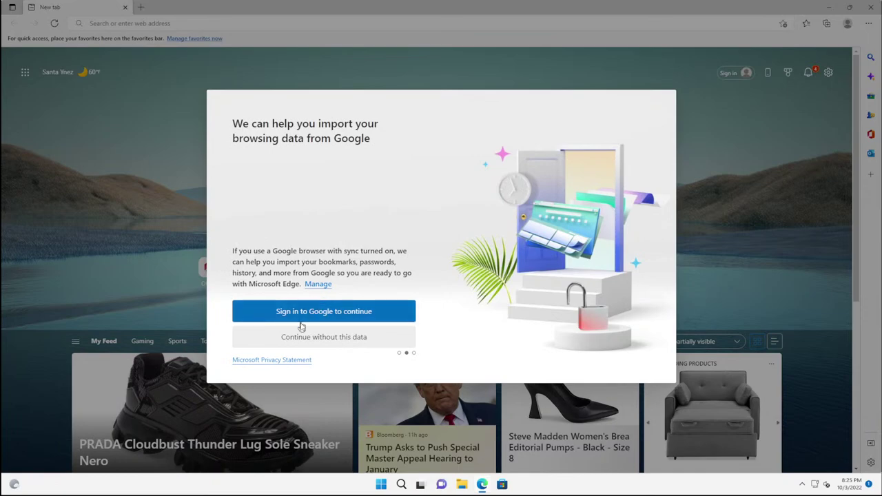
pyautogui.click(309, 338)
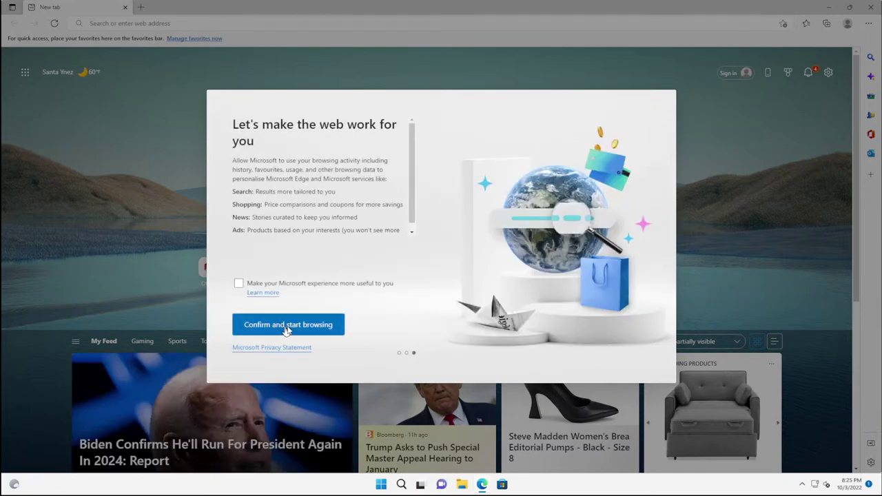
pyautogui.click(300, 328)
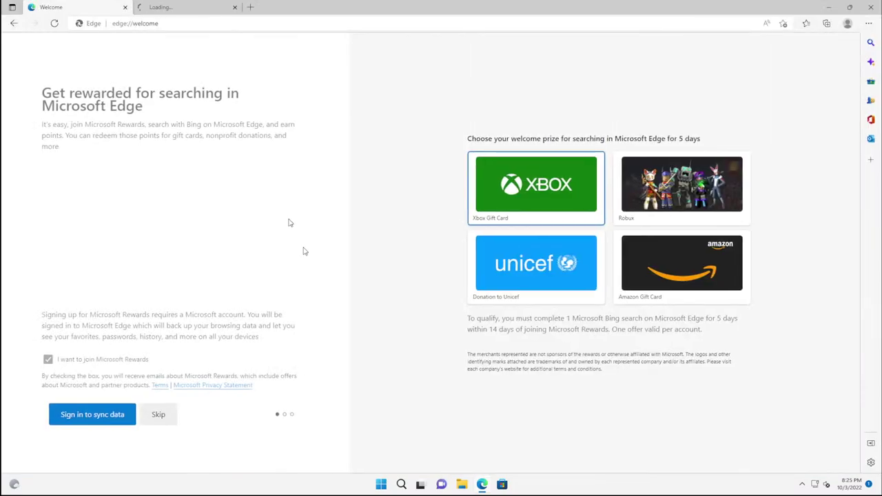
# Step: Skip Microsoft Rewards, apply the Dark appearance with Dark & stormy theme, and finish without pinning sites
pyautogui.click(48, 359)
pyautogui.click(158, 414)
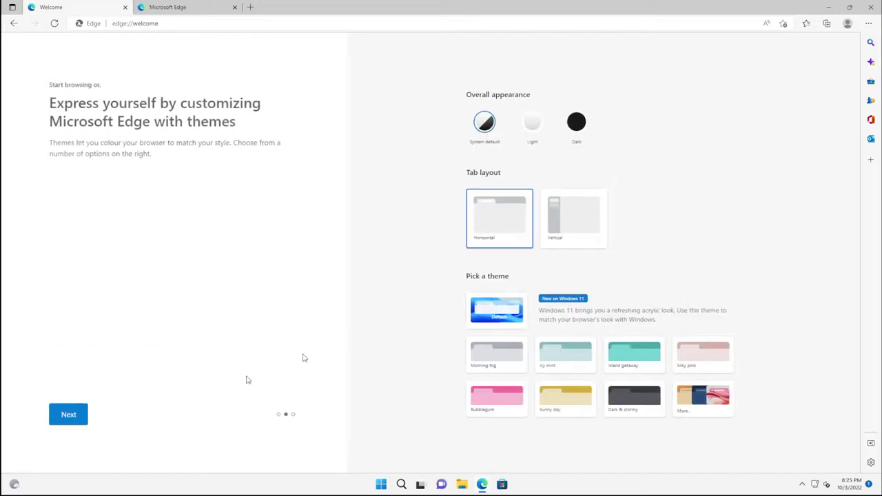
pyautogui.click(620, 398)
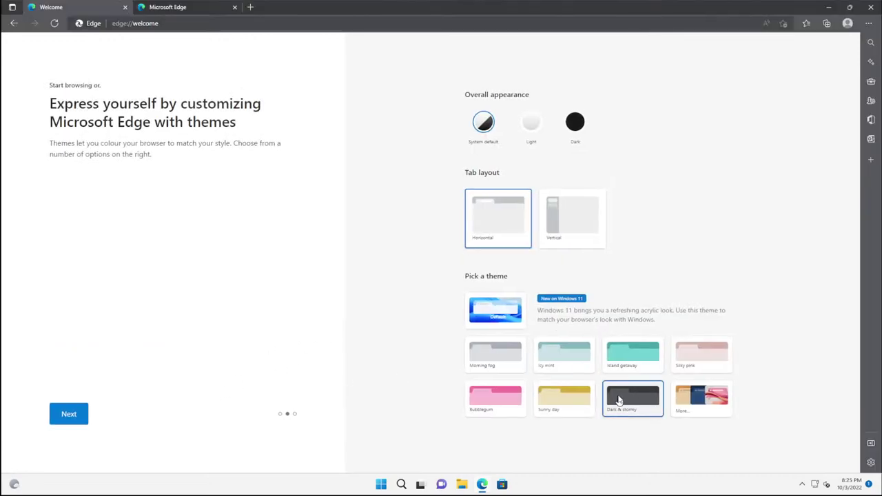
pyautogui.click(574, 131)
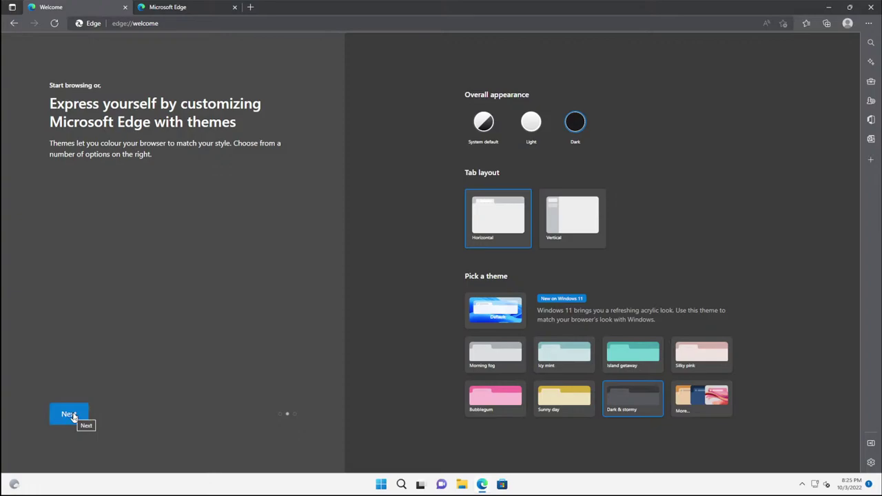
pyautogui.click(72, 415)
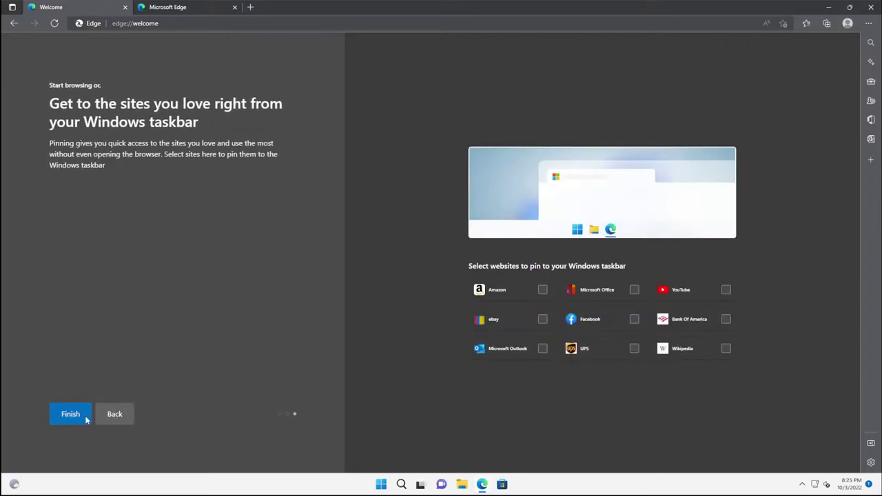
pyautogui.click(78, 417)
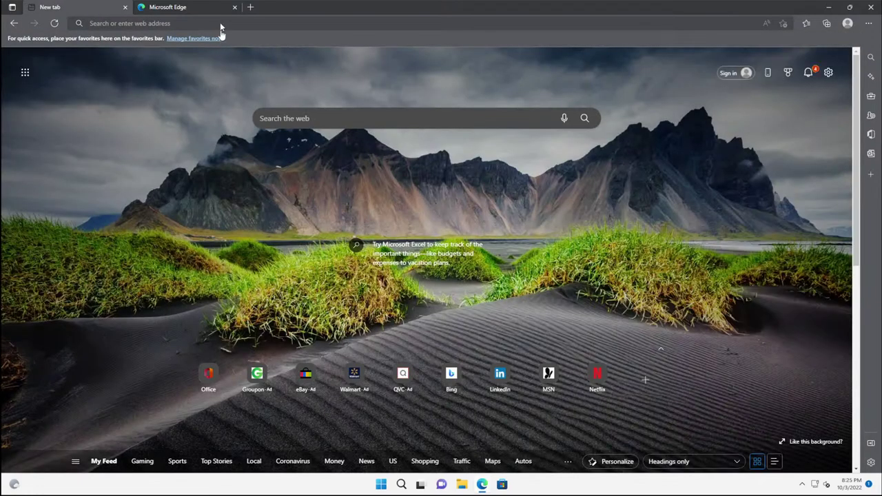
pyautogui.click(220, 24)
pyautogui.click(235, 7)
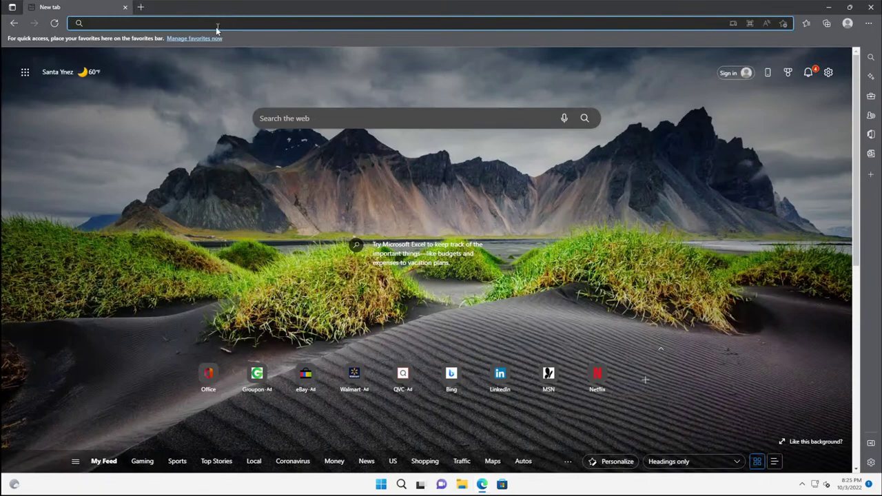
pyautogui.write('www.google')
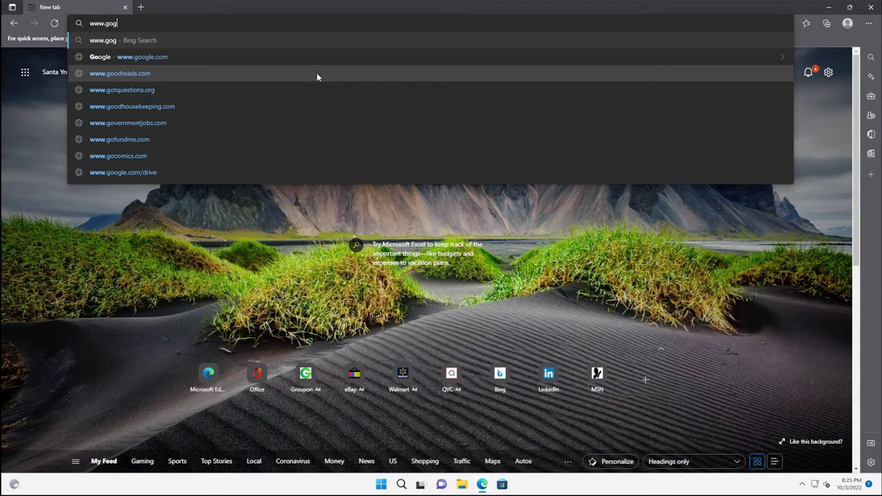
pyautogui.write('.com')
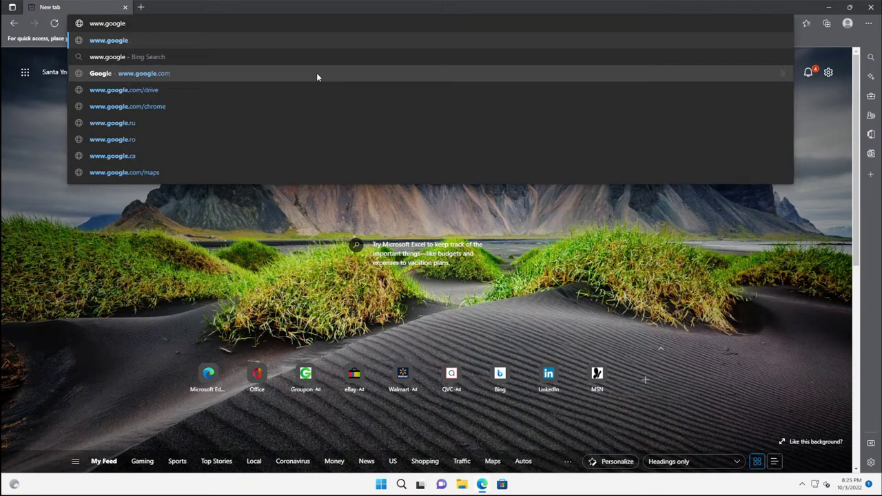
pyautogui.press('Return')
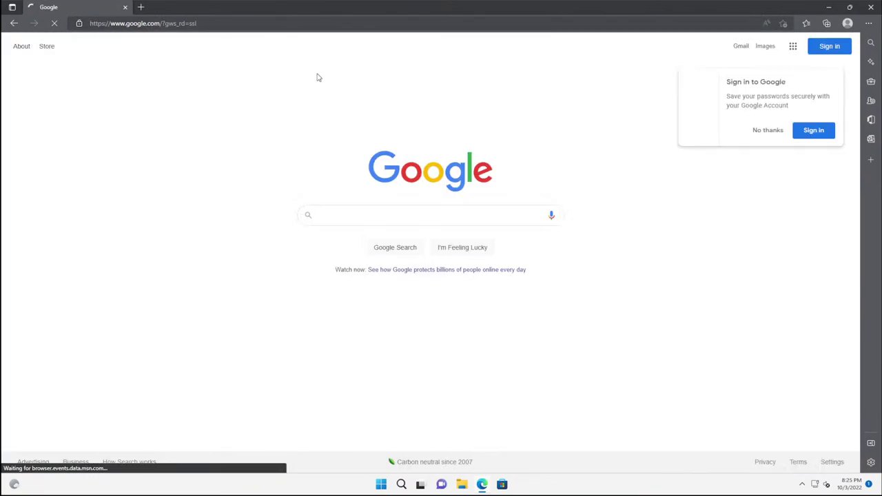
pyautogui.click(768, 131)
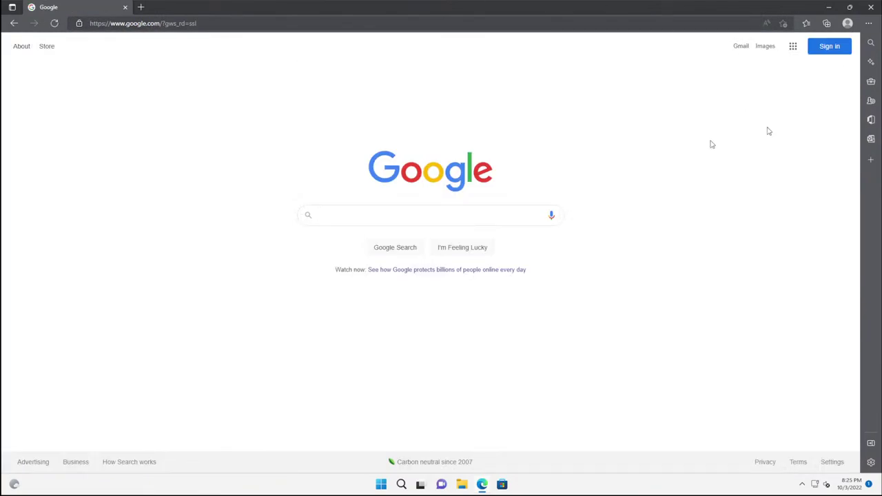
pyautogui.click(425, 218)
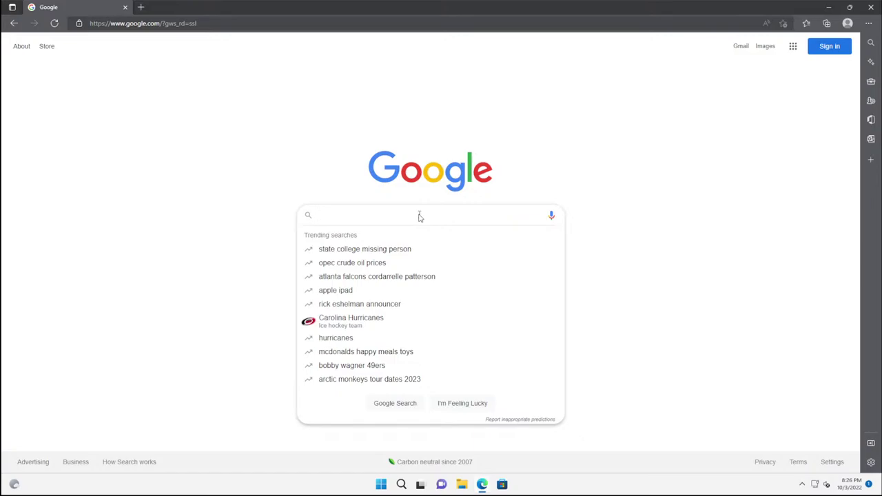
# Step: Search Google for 'microsoft visual c++ 2005 redistributable'
pyautogui.write('Micros')
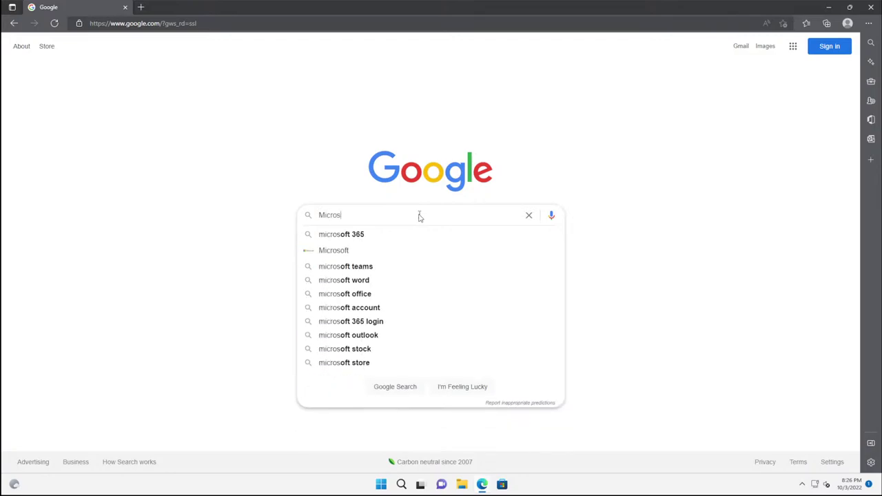
pyautogui.write('oft Visual C++')
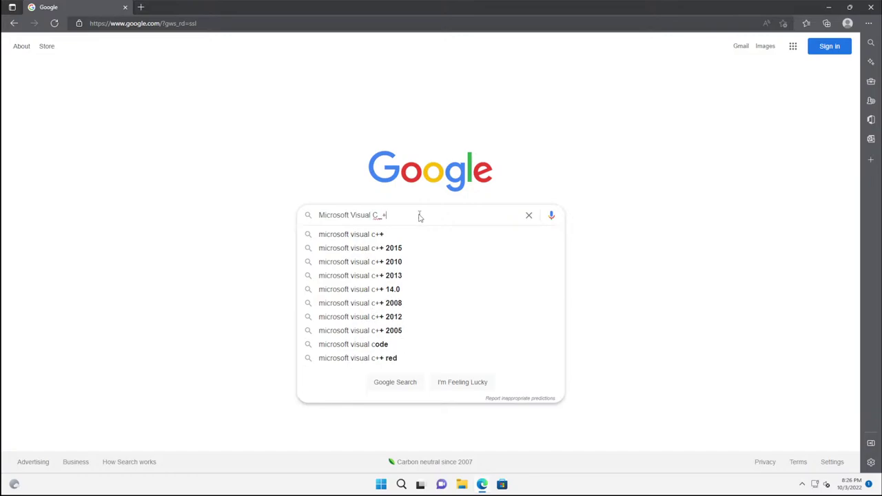
pyautogui.press('BackSpace')
pyautogui.write('C')
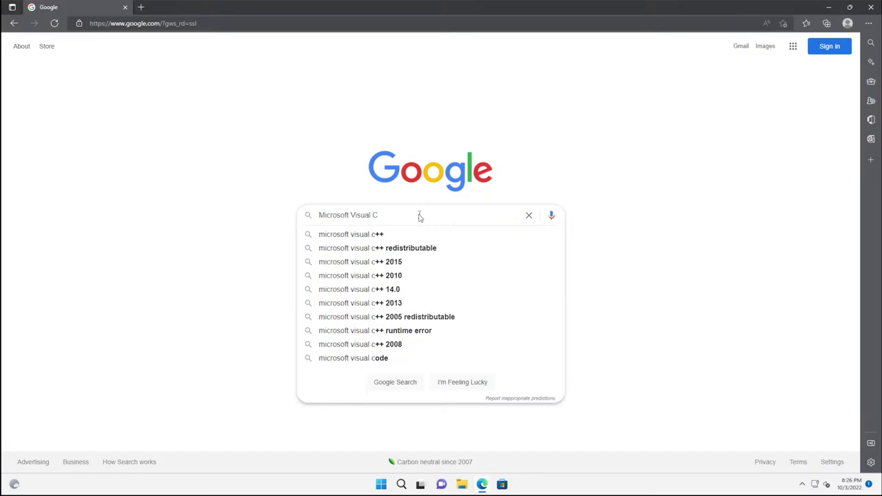
pyautogui.write('++ 20')
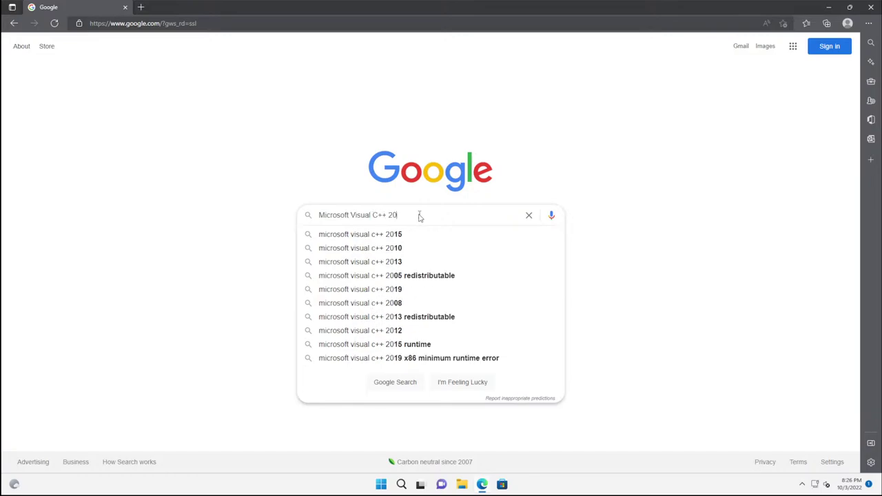
pyautogui.write('05 re')
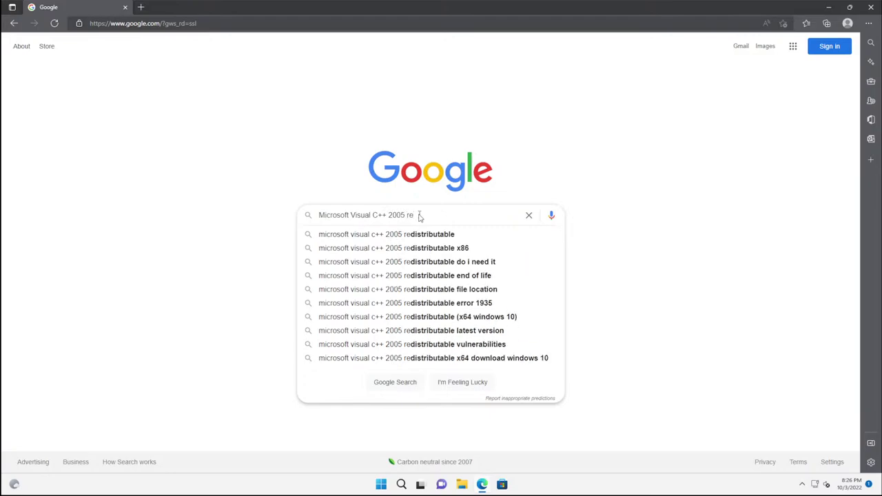
pyautogui.press('Down')
pyautogui.press('Return')
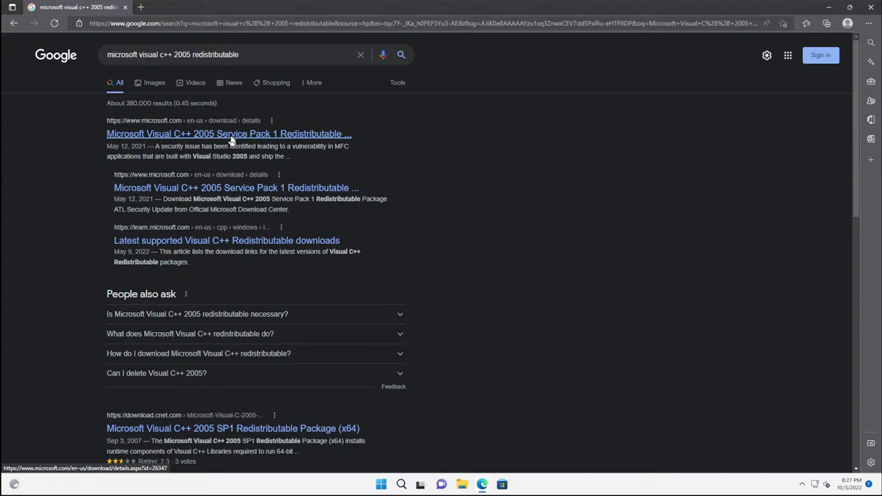
# Step: Open Microsoft's Visual C++ 2005 SP1 download page and start its download
pyautogui.click(231, 140)
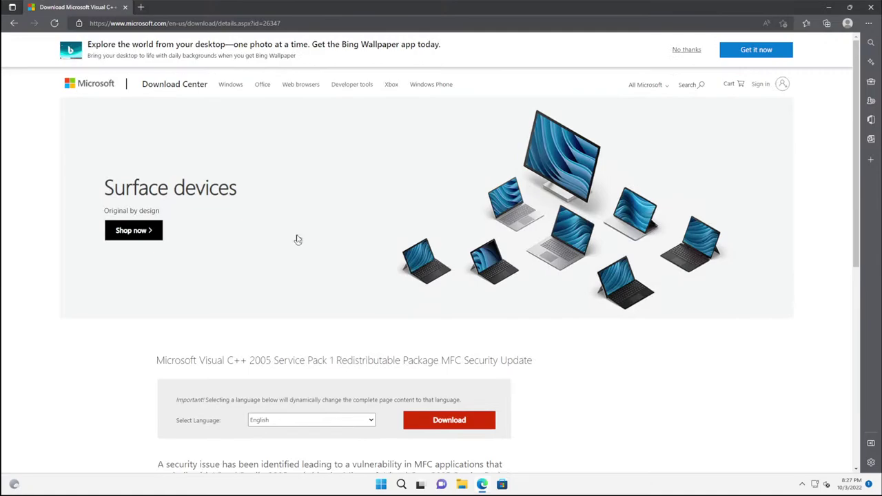
pyautogui.scroll(-1, 298, 240)
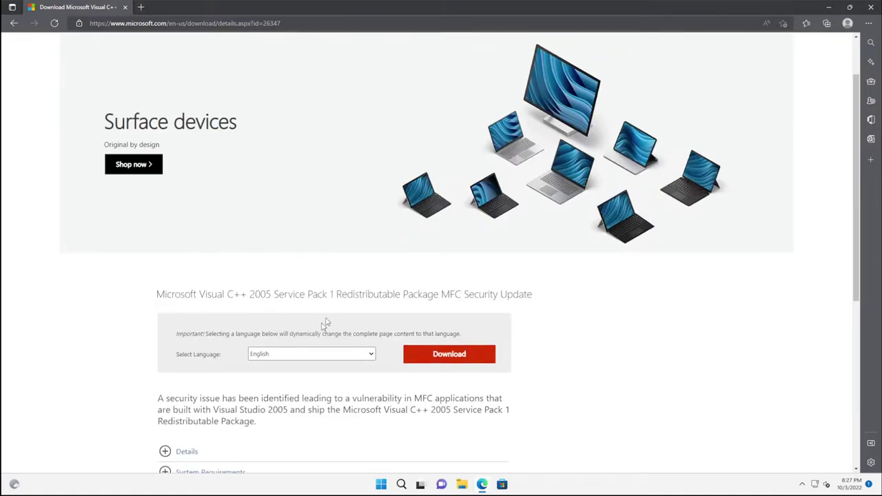
pyautogui.scroll(-1, 327, 317)
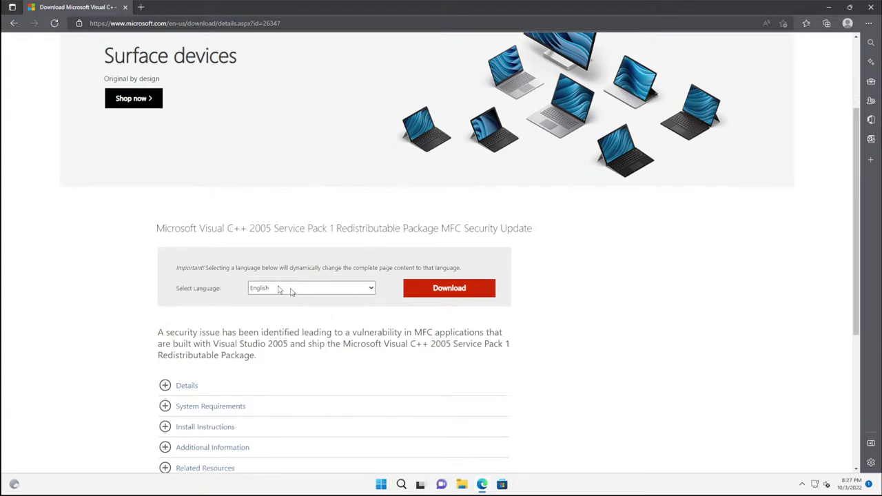
pyautogui.click(427, 294)
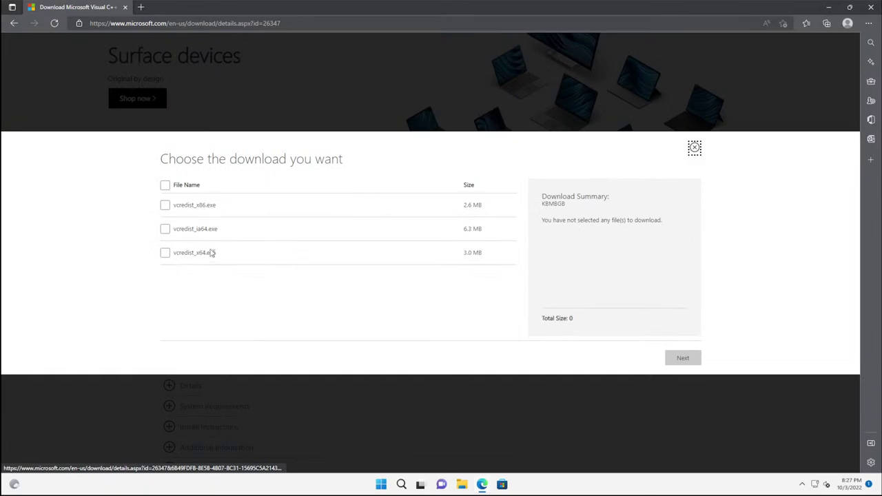
# Step: Download vcredist_x86.exe and vcredist_x64.exe, allowing the site multiple downloads
pyautogui.click(166, 205)
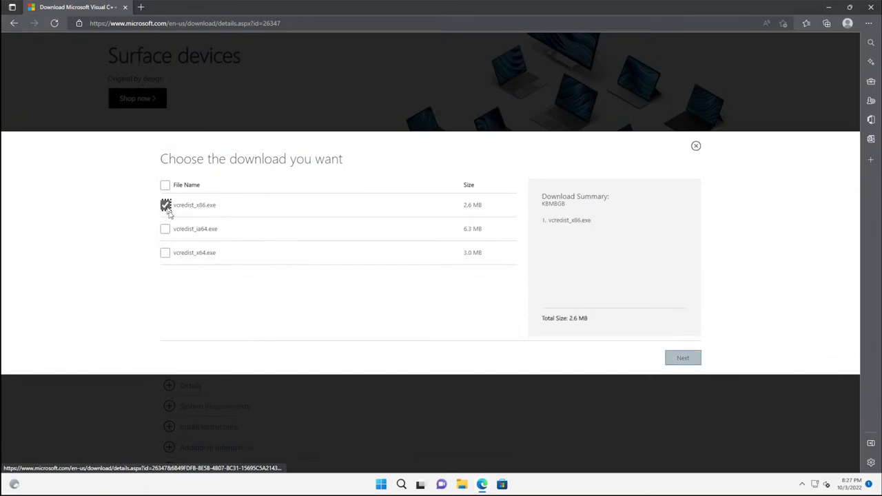
pyautogui.click(165, 253)
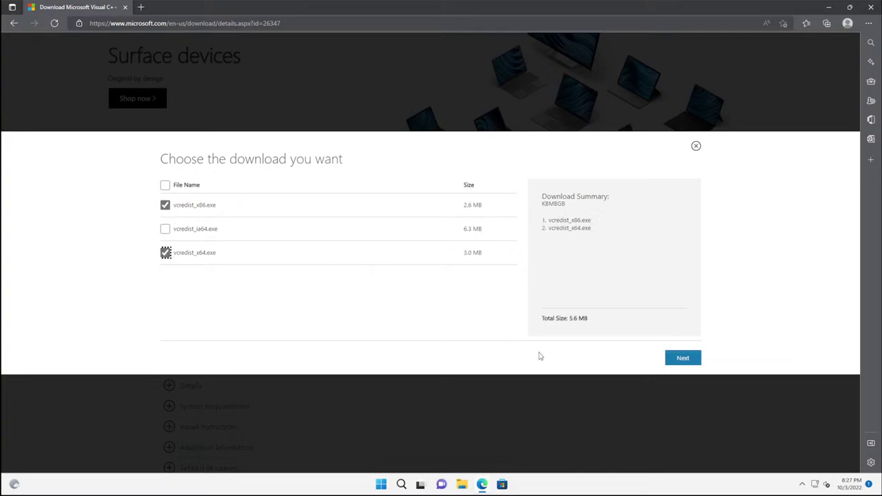
pyautogui.click(675, 363)
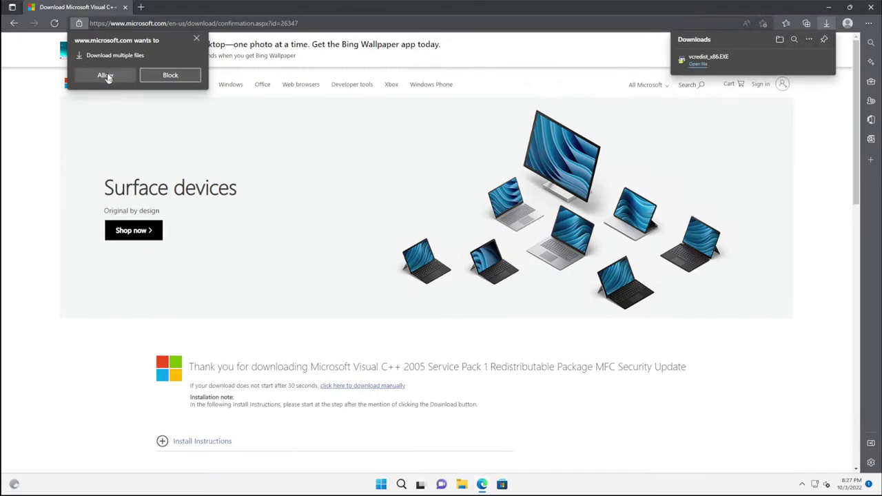
pyautogui.click(106, 76)
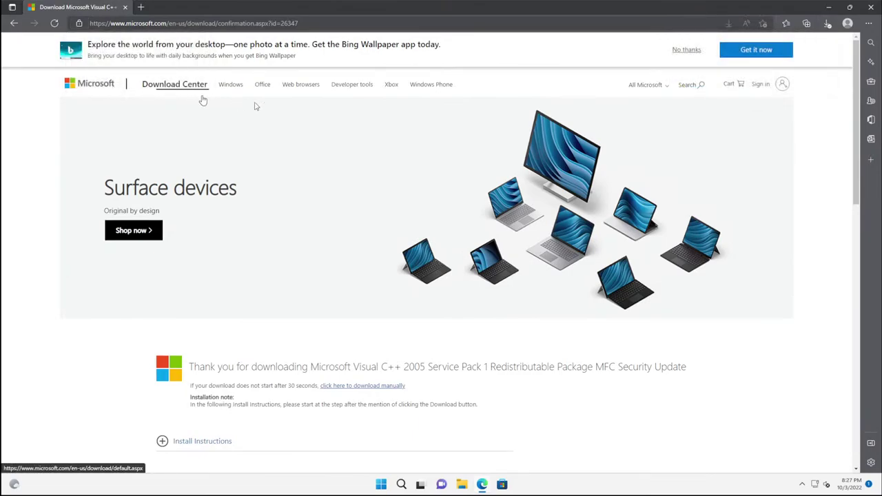
pyautogui.click(827, 24)
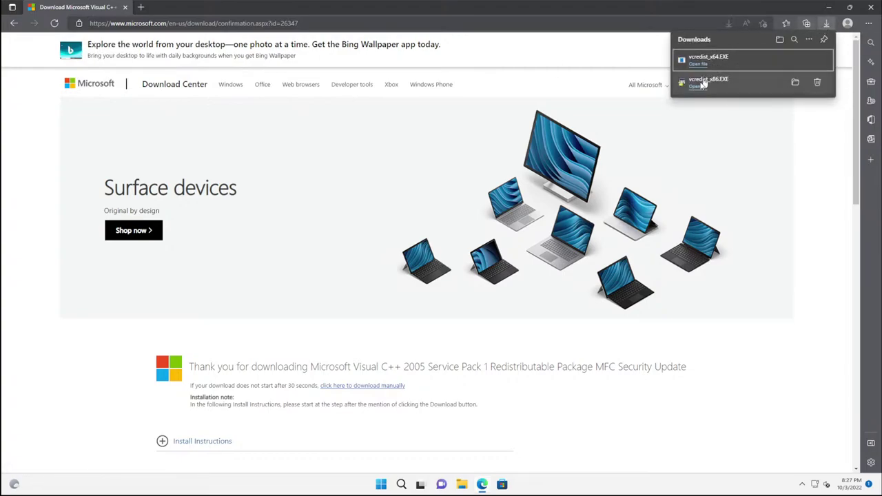
pyautogui.moveTo(774, 63)
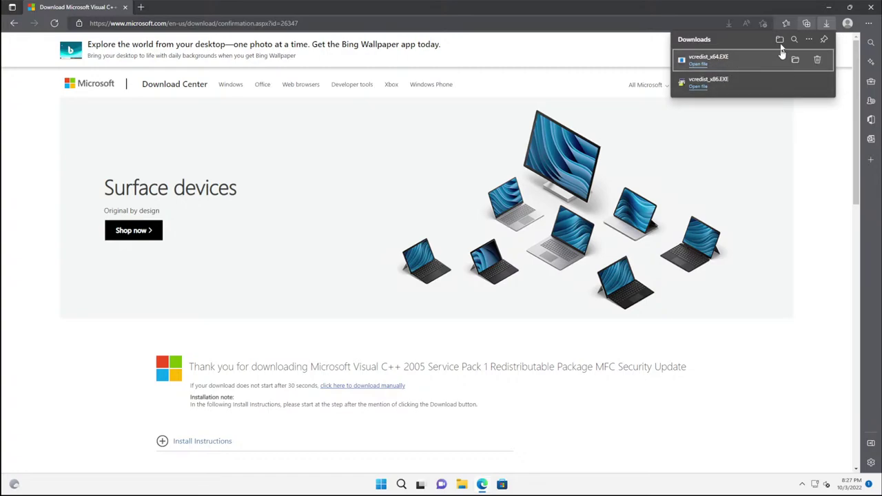
# Step: In the Downloads folder, create a folder named 2005 and move both vcredist installers into it
pyautogui.click(796, 62)
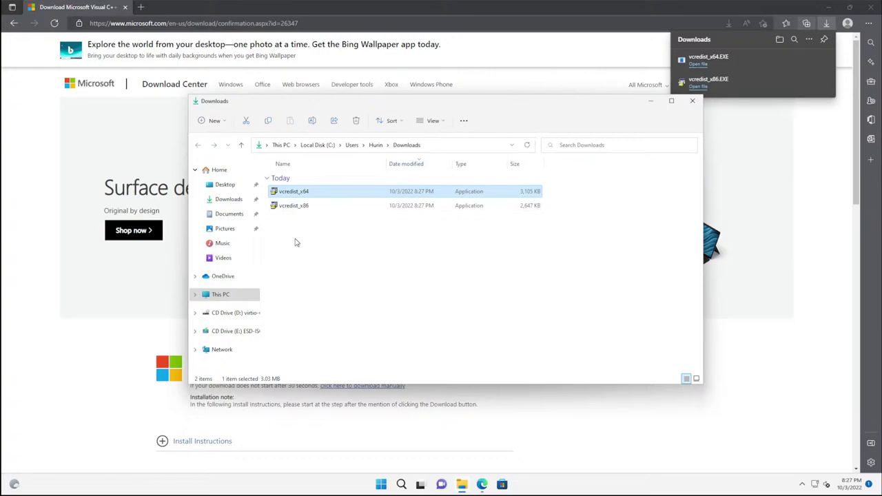
pyautogui.rightClick(296, 242)
pyautogui.moveTo(346, 297)
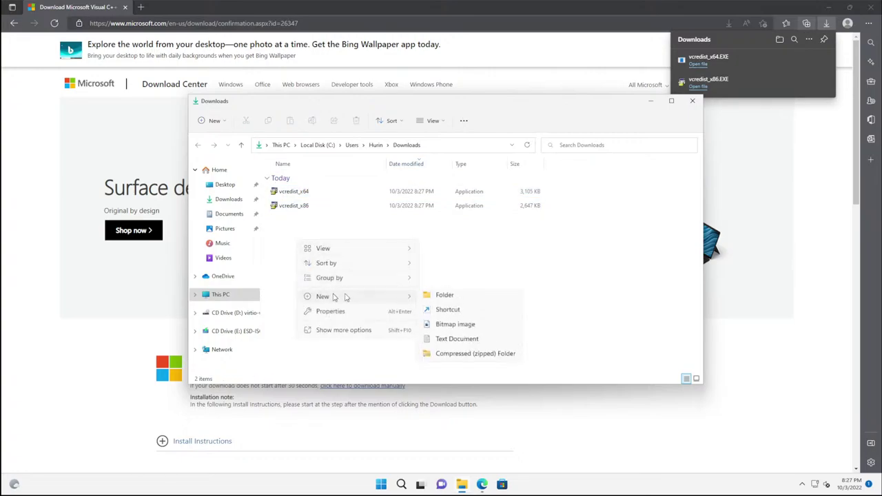
pyautogui.click(433, 297)
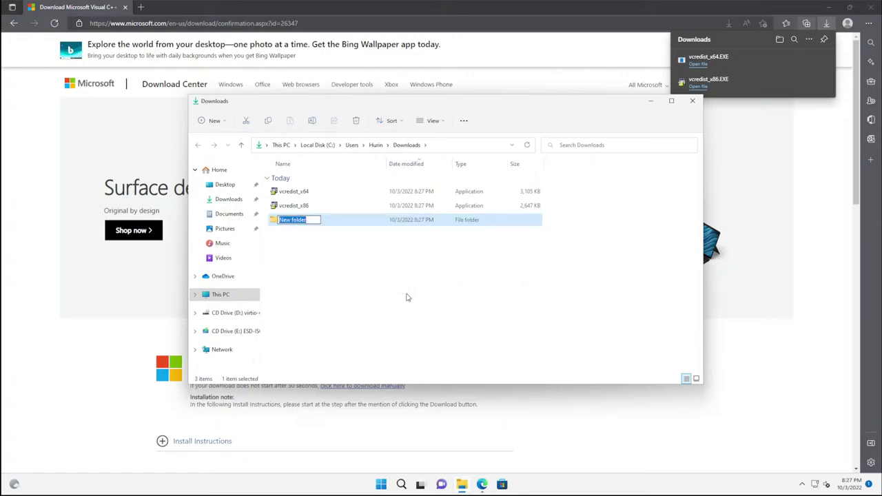
pyautogui.write('2005')
pyautogui.press('Return')
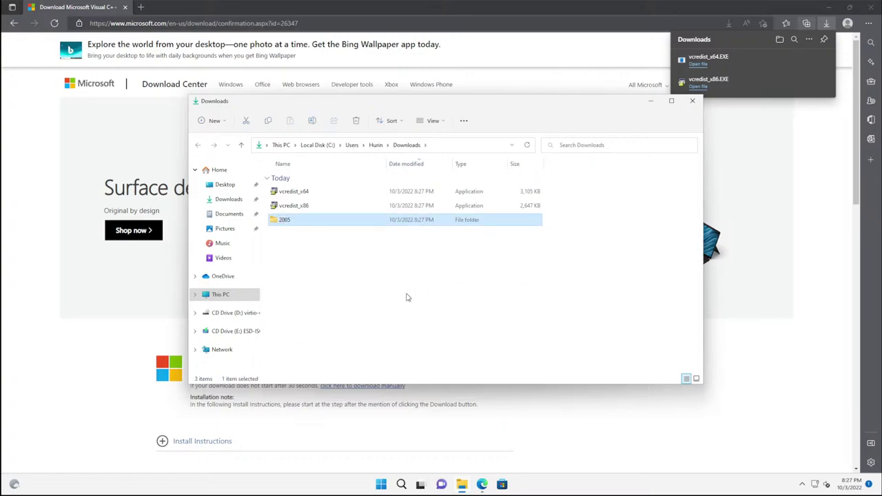
pyautogui.click(289, 194)
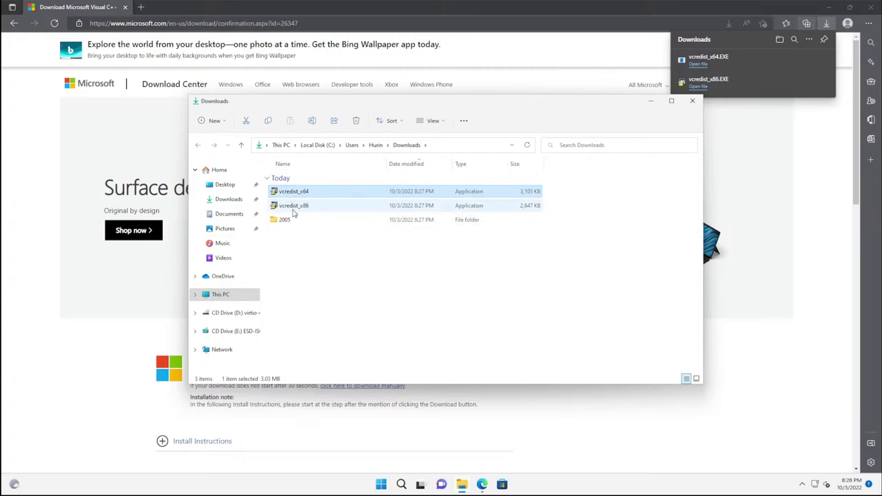
pyautogui.keyDown('shift'); pyautogui.click(292, 208); pyautogui.keyUp('shift')
pyautogui.moveTo(293, 198); pyautogui.dragTo(285, 222)
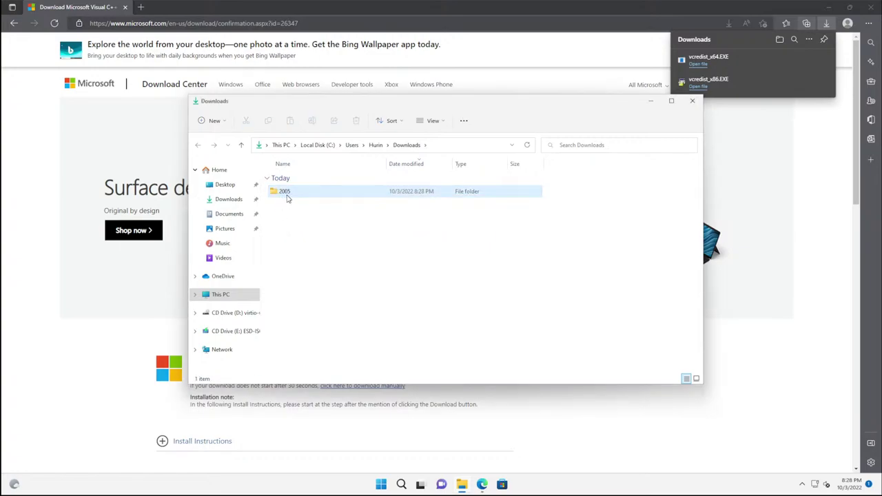
# Step: Create two more folders named 2010 and 2015-2019 in Downloads
pyautogui.rightClick(281, 234)
pyautogui.moveTo(352, 305)
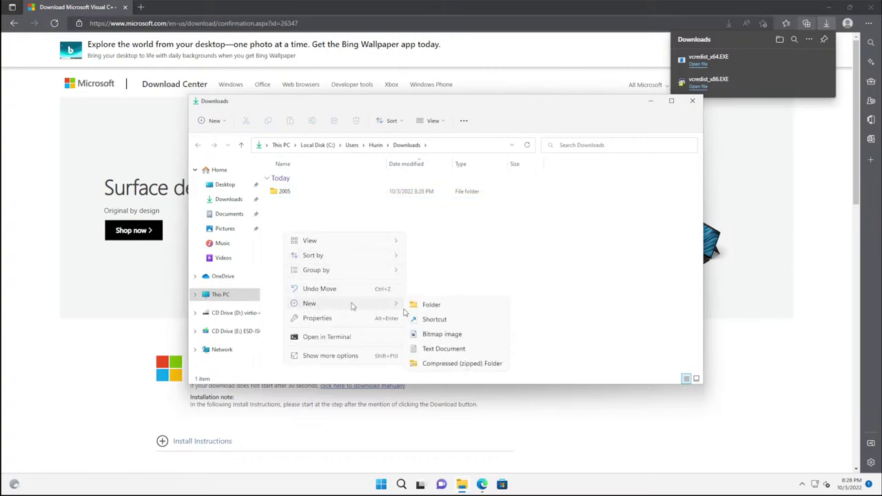
pyautogui.click(430, 305)
pyautogui.write('2')
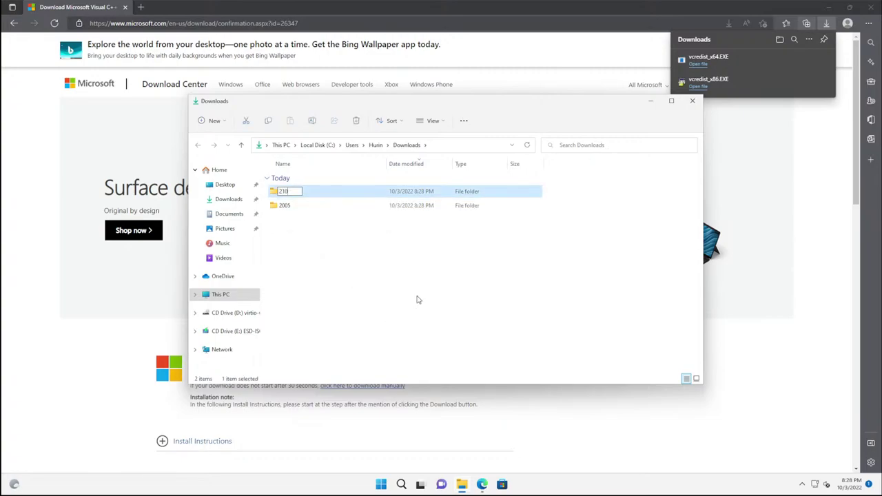
pyautogui.write('1')
pyautogui.press('BackSpace')
pyautogui.write('0')
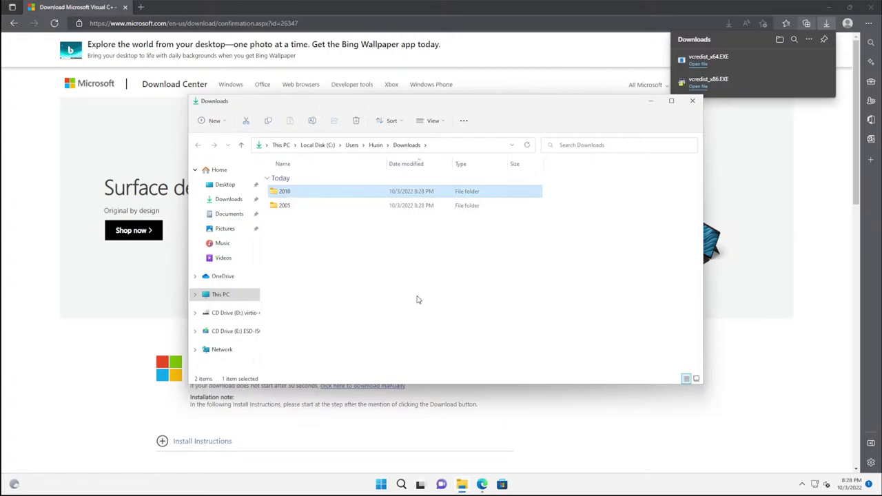
pyautogui.rightClick(275, 236)
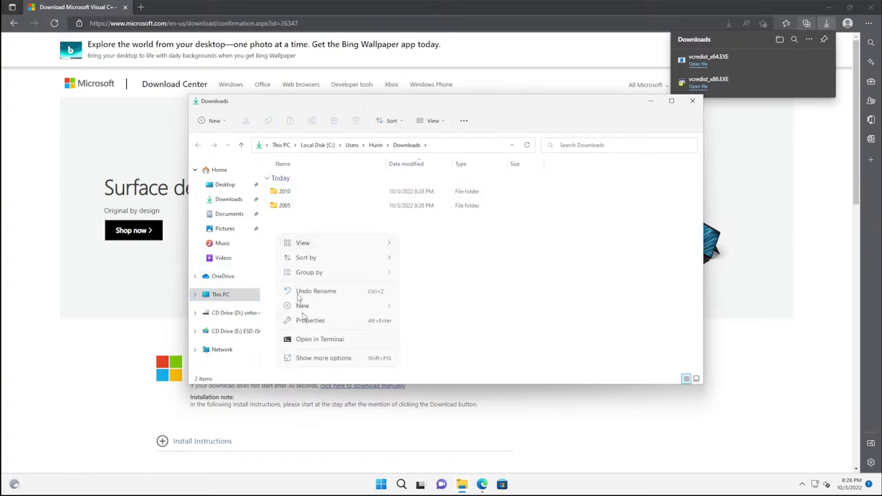
pyautogui.moveTo(341, 308)
pyautogui.click(424, 307)
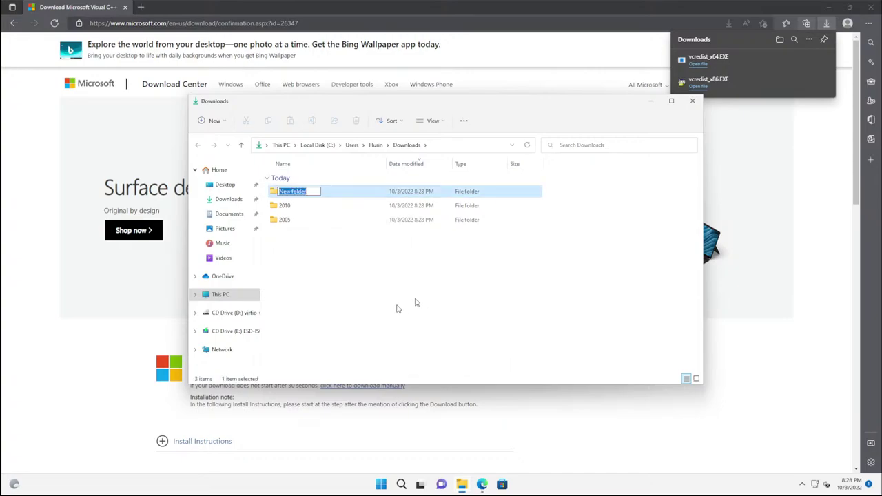
pyautogui.write('2015')
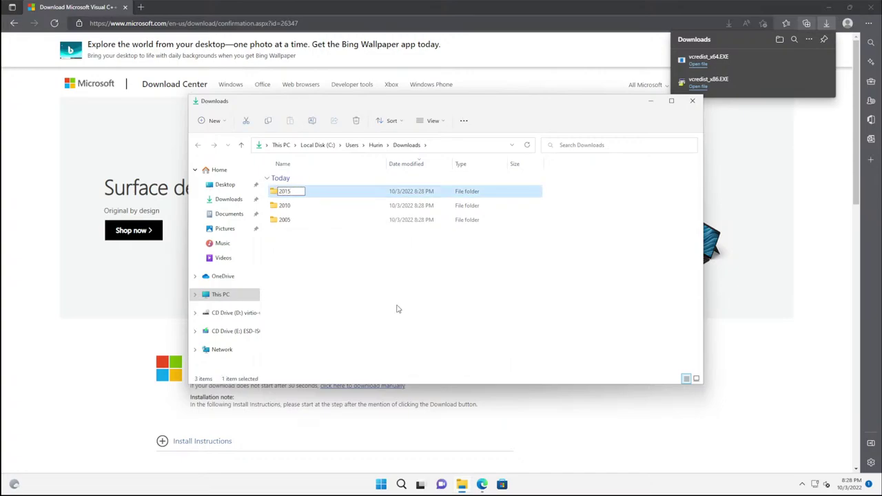
pyautogui.write('-2019')
pyautogui.press('Return')
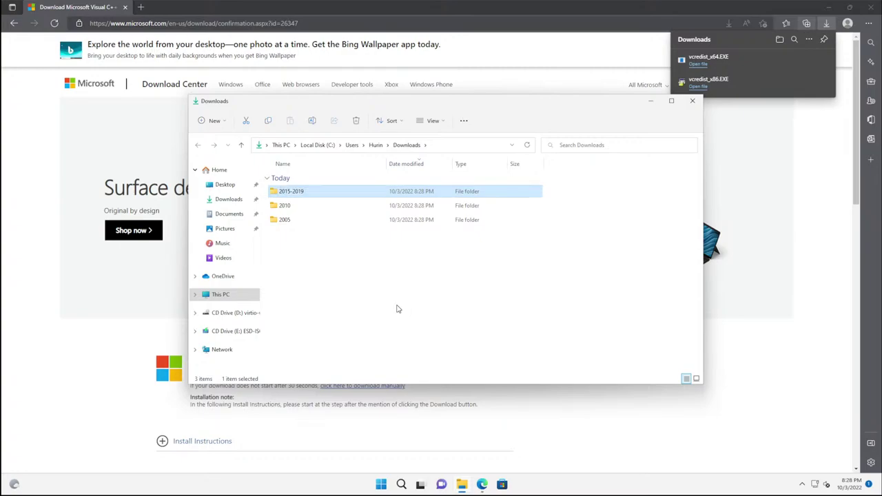
# Step: Check the 2005 folder's contents, return to Downloads and close File Explorer
pyautogui.click(286, 225)
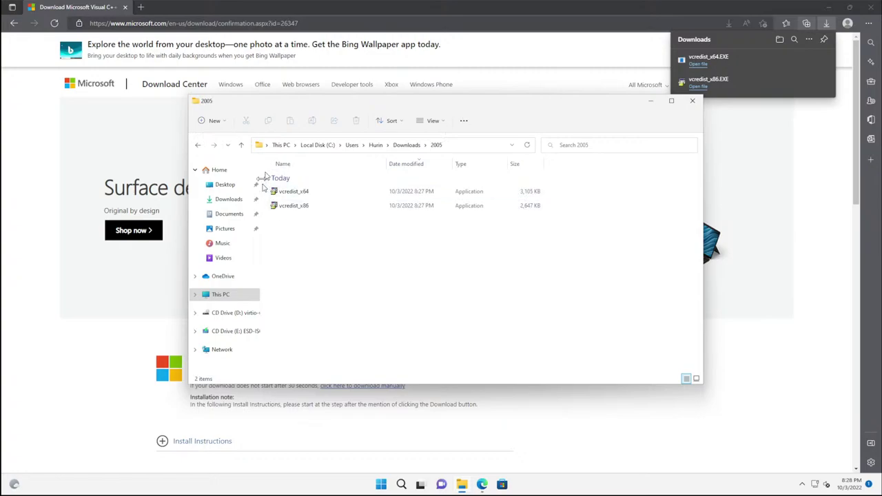
pyautogui.click(198, 144)
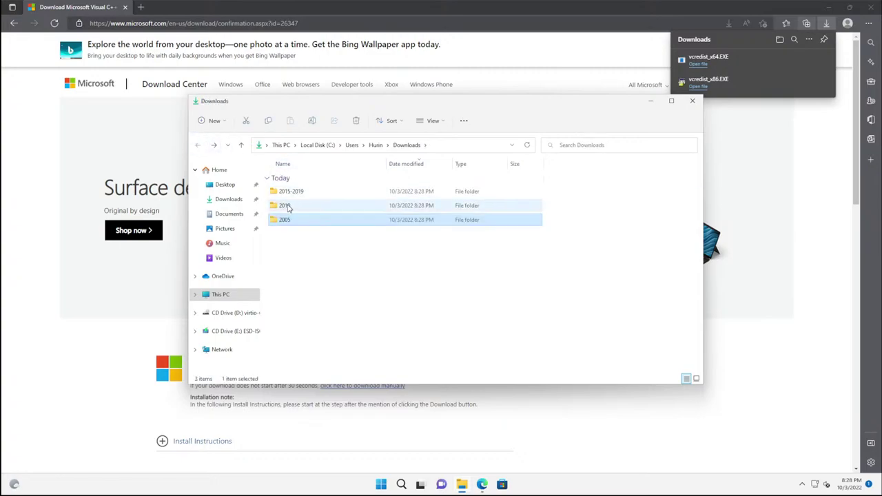
pyautogui.click(35, 138)
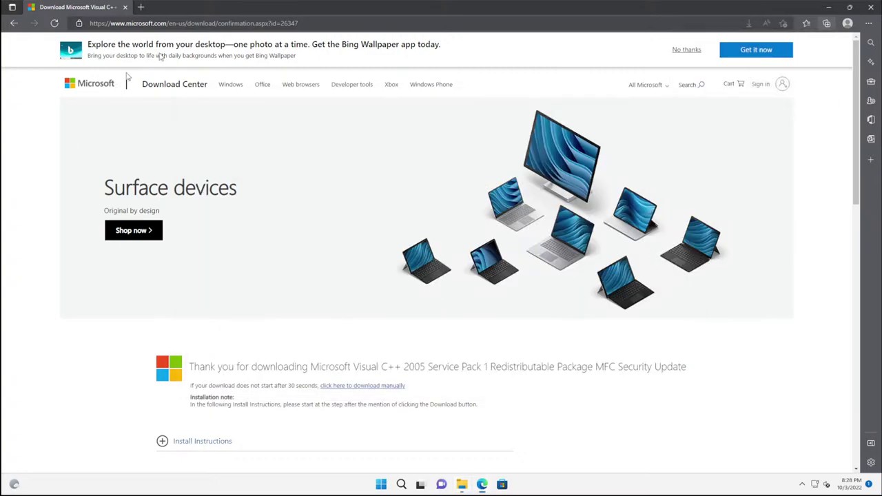
# Step: Search Google for 'microsoft visual c++ 2010 redistributable' and open Microsoft's 2010 SP1 download page
pyautogui.click(191, 24)
pyautogui.write('www.google.com')
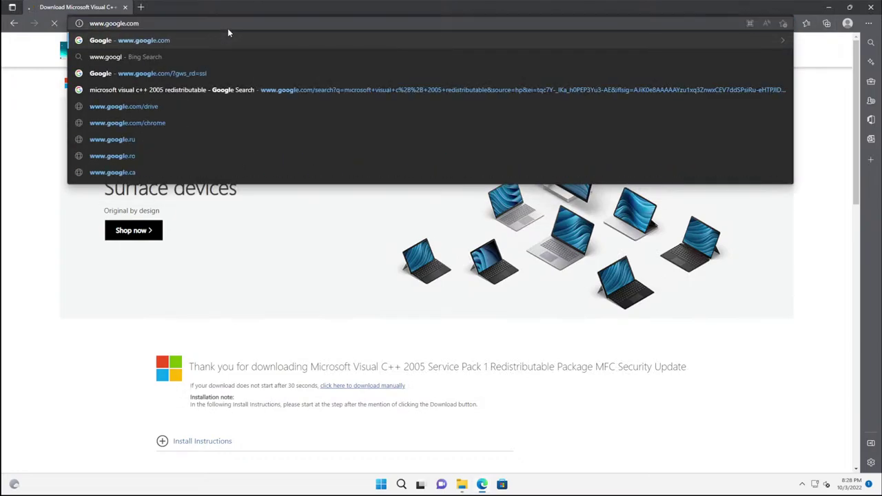
pyautogui.press('Return')
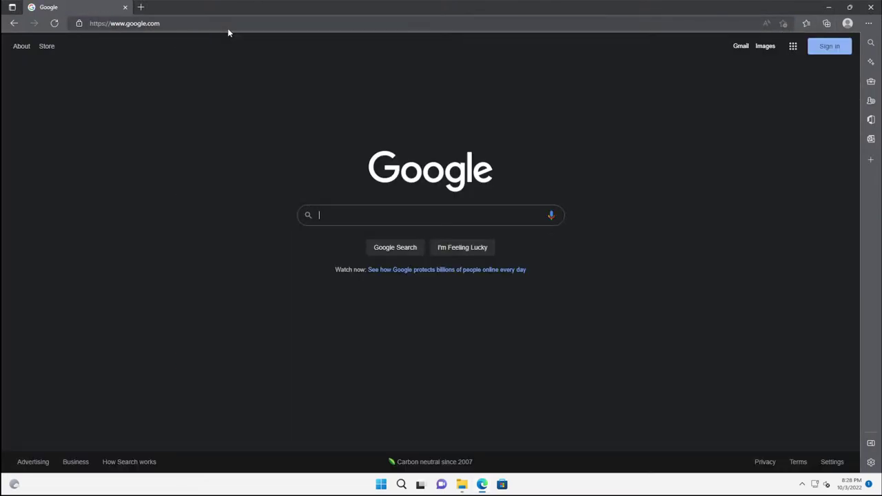
pyautogui.write('Microsoft ')
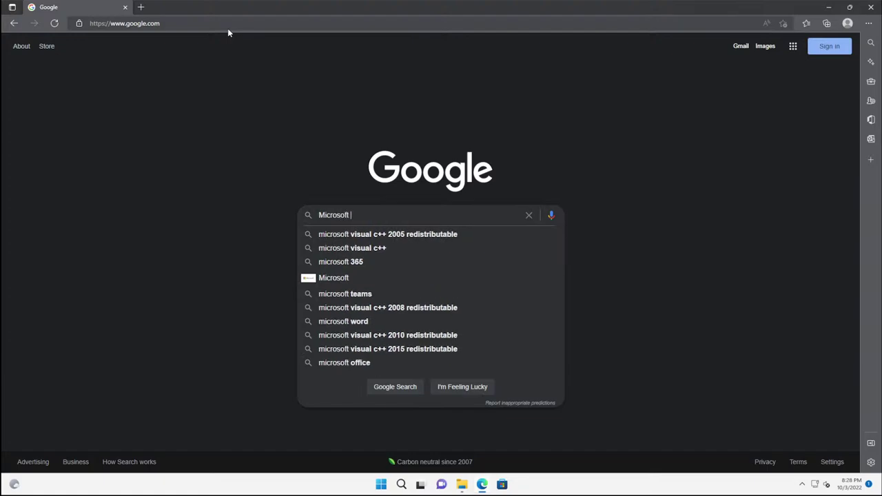
pyautogui.write('Visual C++')
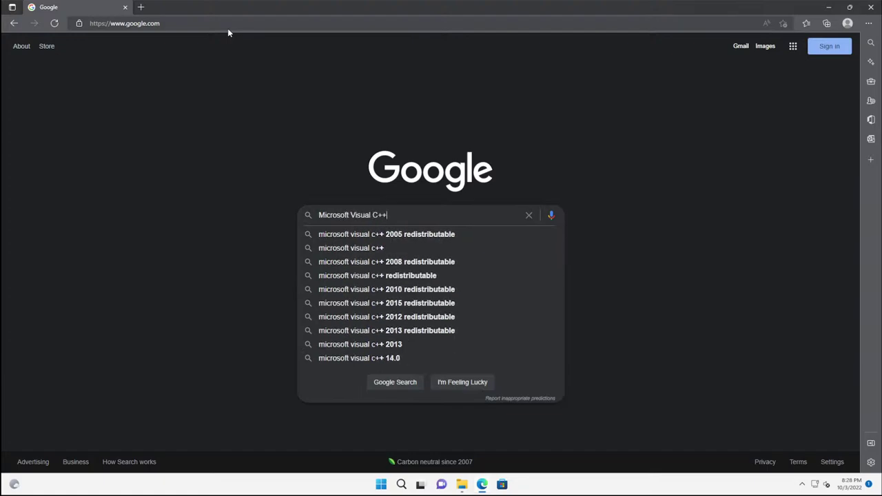
pyautogui.write(' 2010')
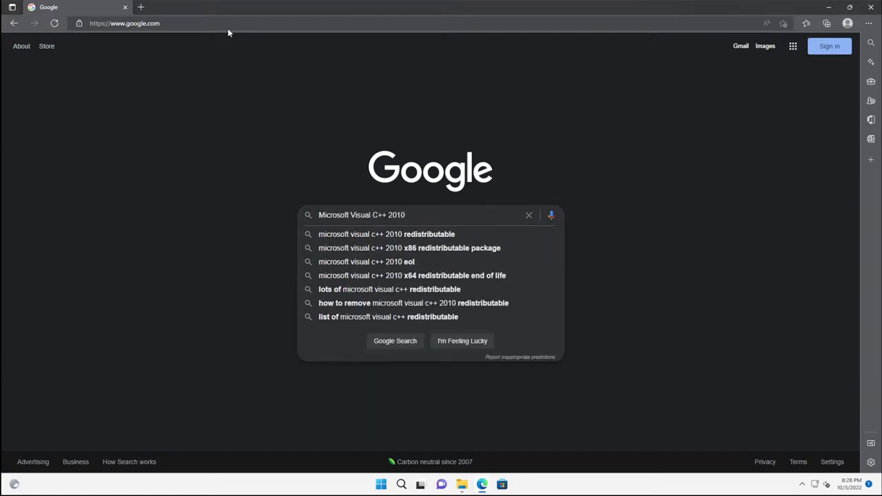
pyautogui.write(' re')
pyautogui.press('Down')
pyautogui.press('Return')
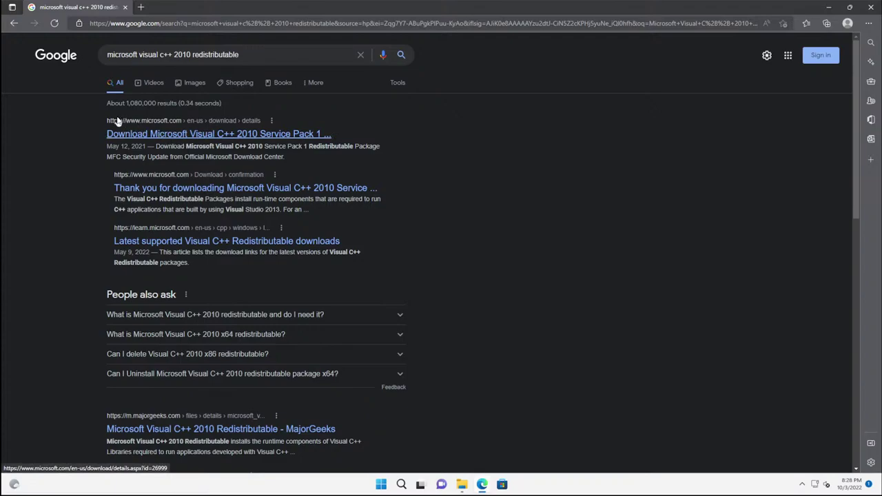
pyautogui.click(171, 135)
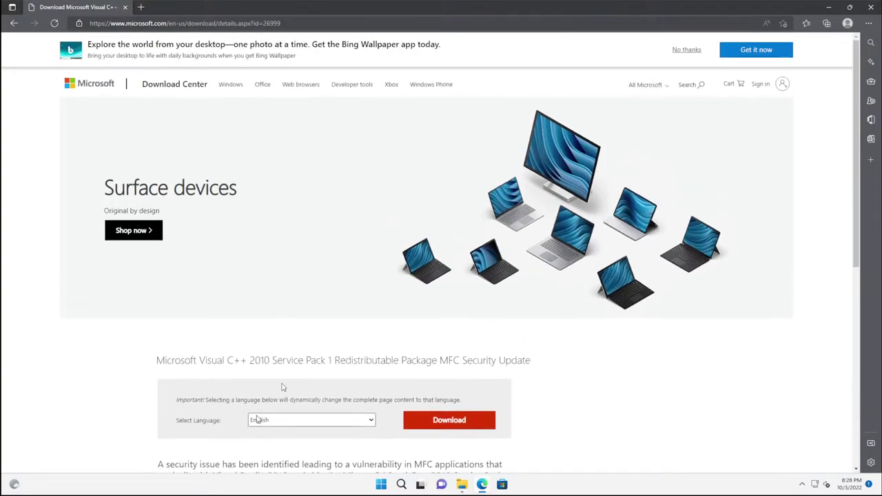
# Step: Select vcredist_x86.exe and vcredist_x64.exe for Visual C++ 2010 SP1 and download them
pyautogui.scroll(-1, 282, 387)
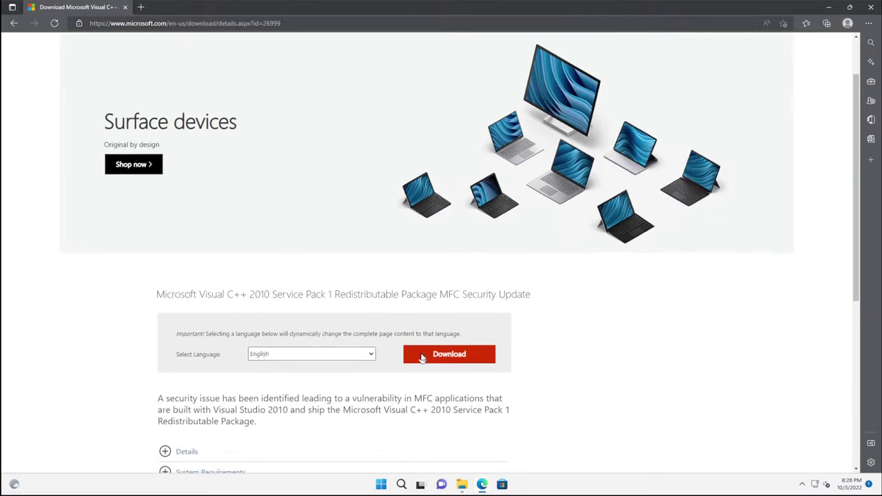
pyautogui.click(422, 357)
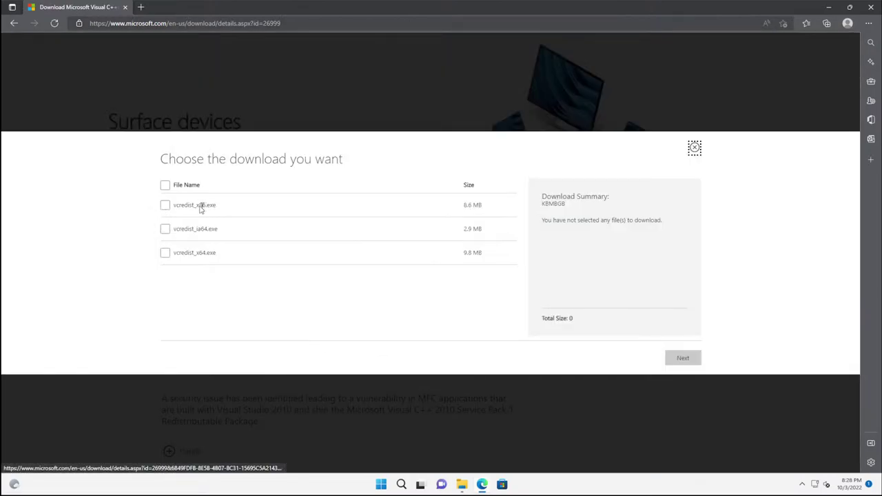
pyautogui.moveTo(193, 205); pyautogui.dragTo(215, 205)
pyautogui.moveTo(193, 253); pyautogui.dragTo(216, 254)
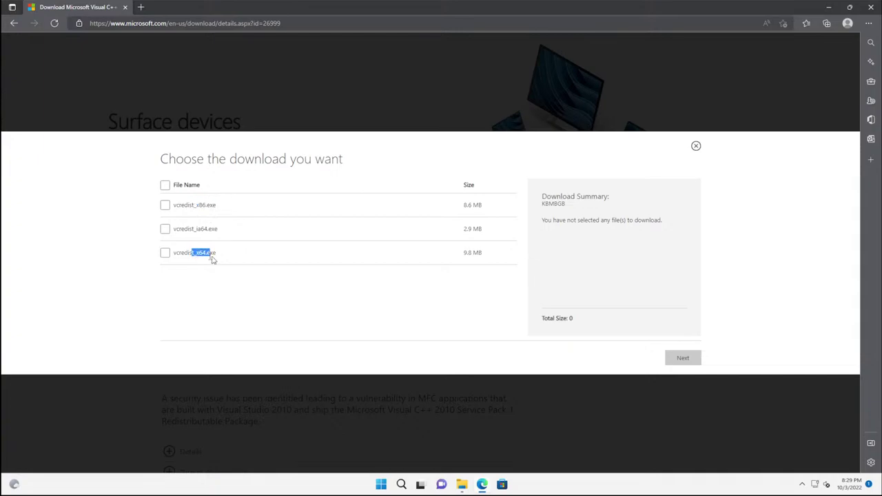
pyautogui.click(165, 205)
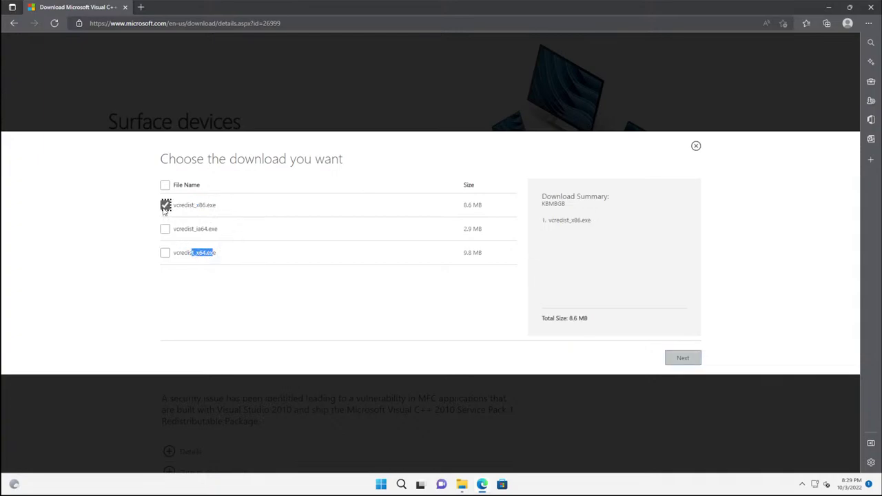
pyautogui.click(165, 253)
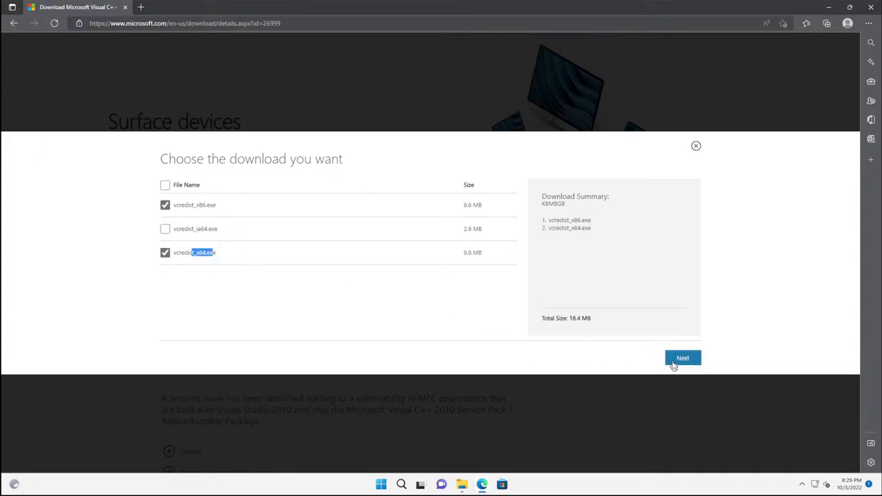
pyautogui.click(672, 360)
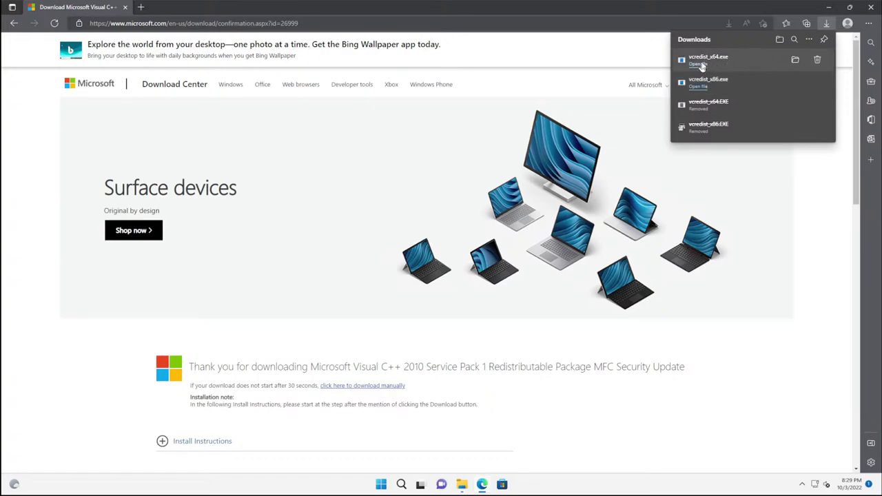
# Step: Show the downloaded 2010 installers in File Explorer and inspect vcredist_x64's properties
pyautogui.click(796, 60)
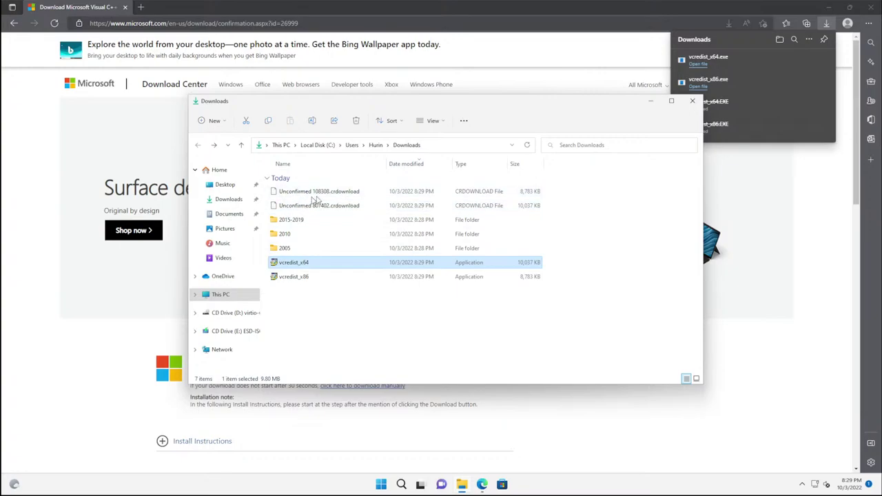
pyautogui.click(299, 319)
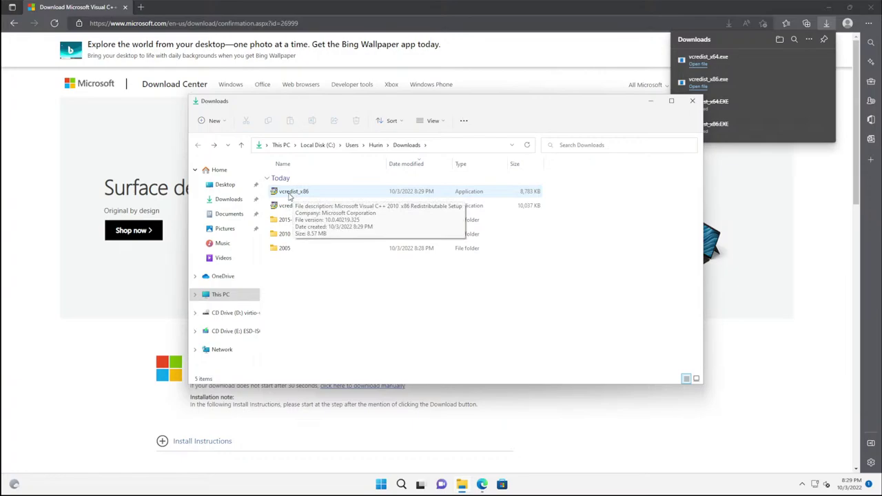
pyautogui.click(305, 207)
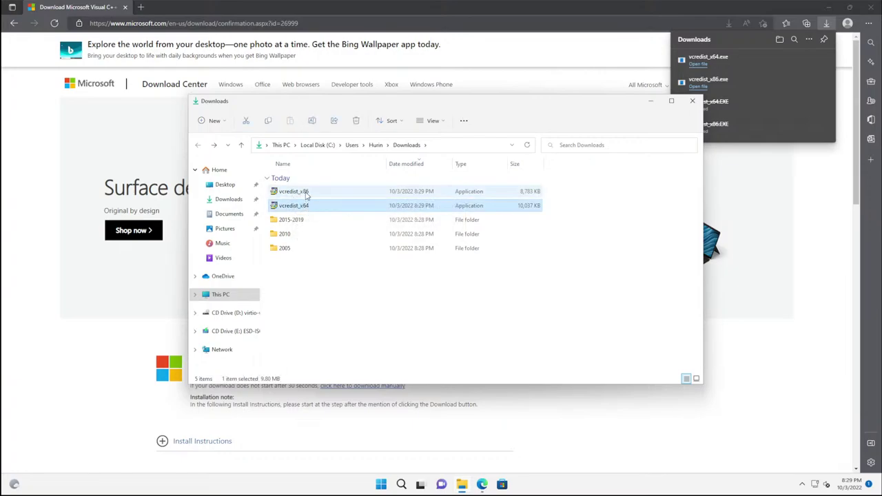
pyautogui.keyDown('ctrl'); pyautogui.click(306, 192); pyautogui.keyUp('ctrl')
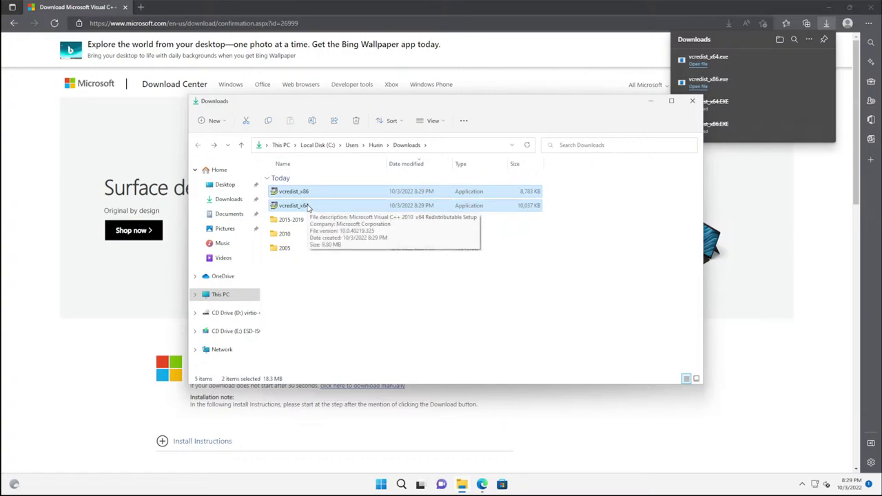
pyautogui.click(308, 207)
pyautogui.rightClick(308, 207)
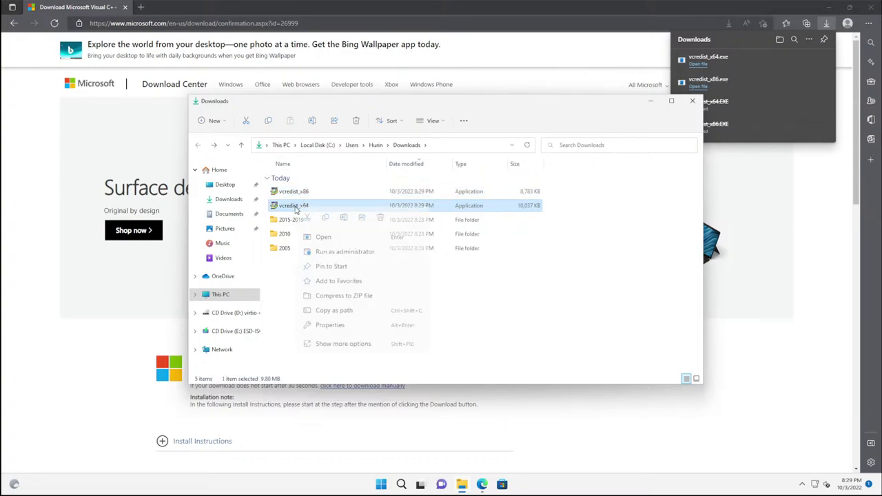
pyautogui.click(331, 324)
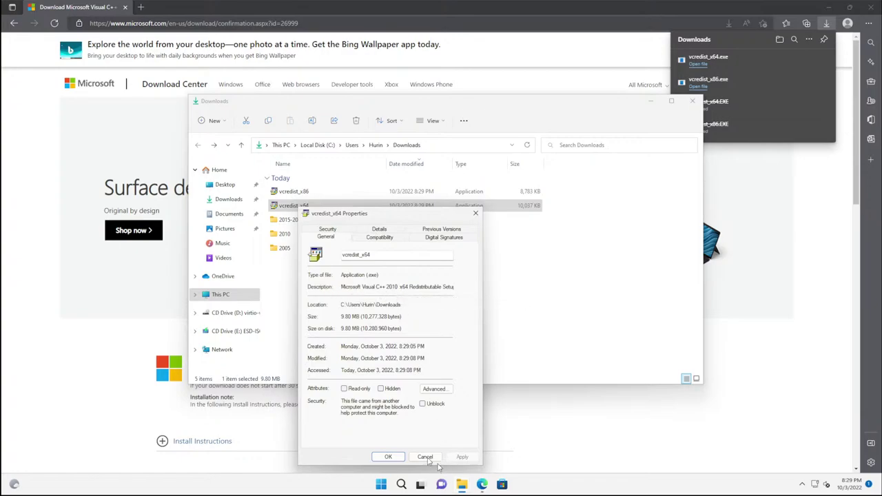
pyautogui.click(425, 458)
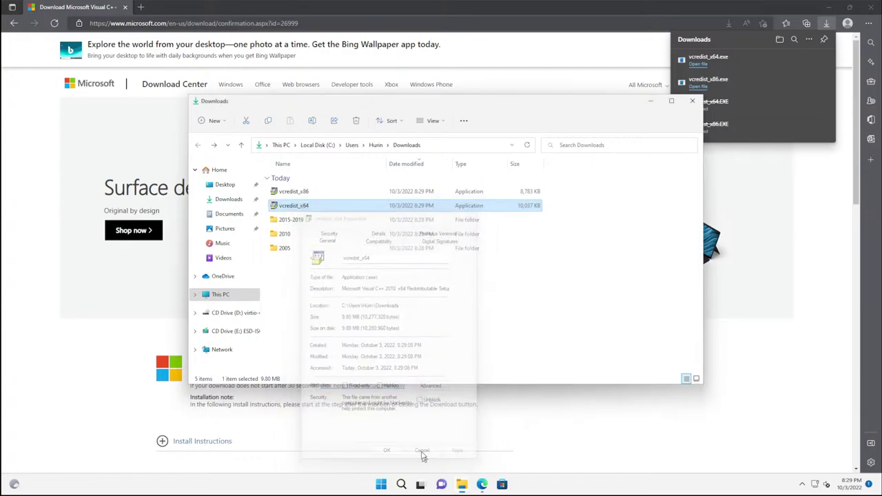
# Step: Select both vcredist installers and move them into the 2010 folder
pyautogui.keyDown('shift'); pyautogui.click(294, 193); pyautogui.keyUp('shift')
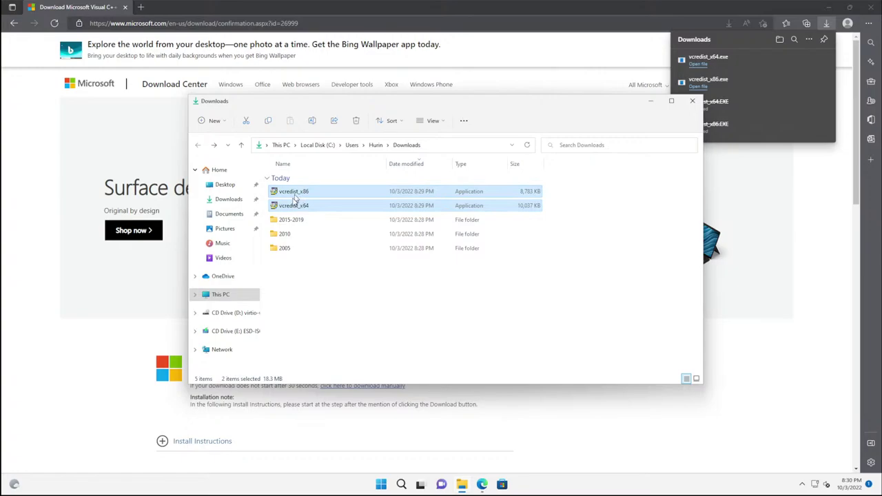
pyautogui.click(299, 209)
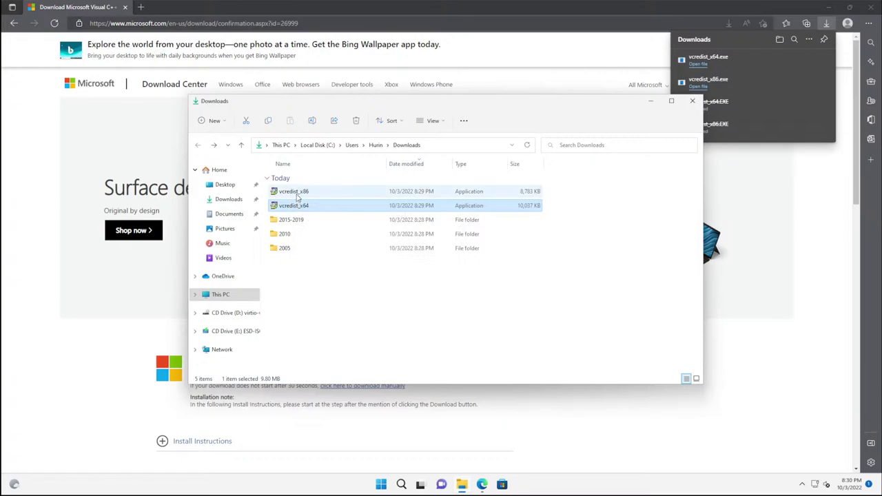
pyautogui.keyDown('ctrl'); pyautogui.click(296, 193); pyautogui.keyUp('ctrl')
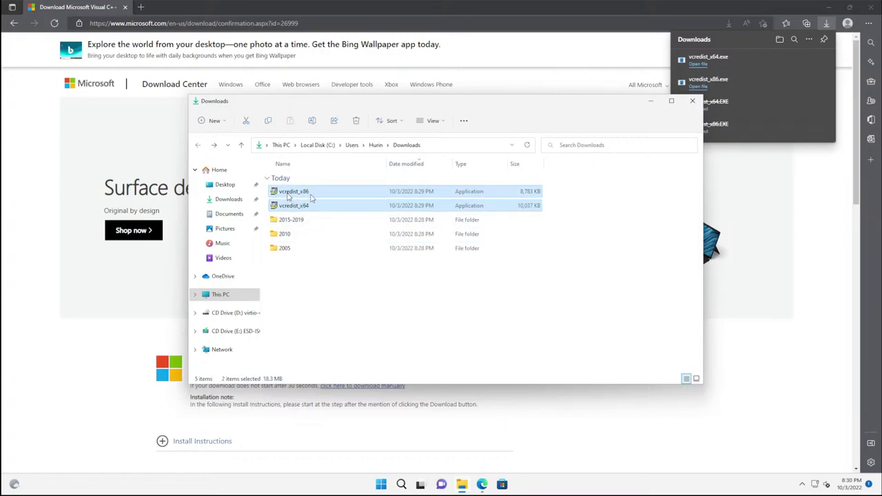
pyautogui.moveTo(312, 195); pyautogui.dragTo(283, 234)
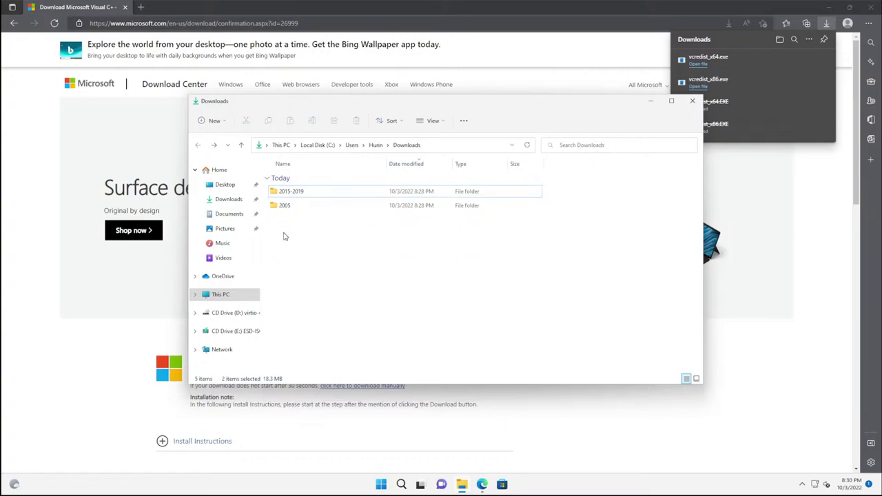
pyautogui.doubleClick(283, 193)
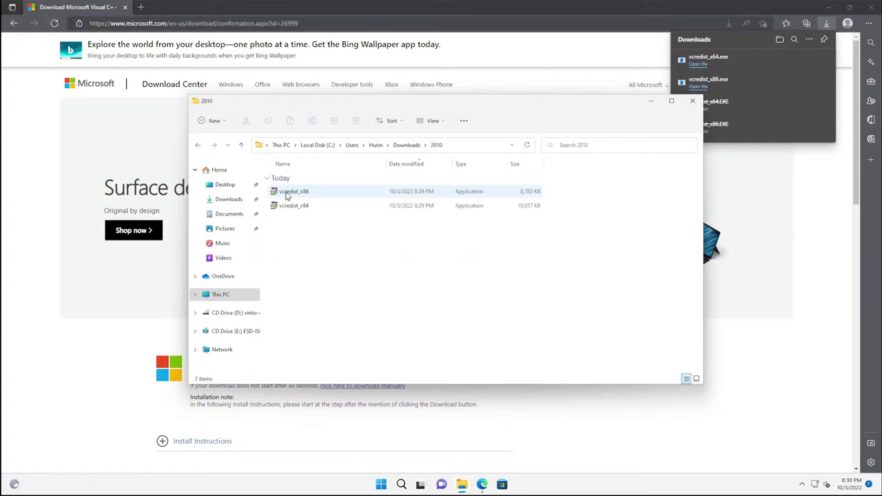
pyautogui.click(198, 146)
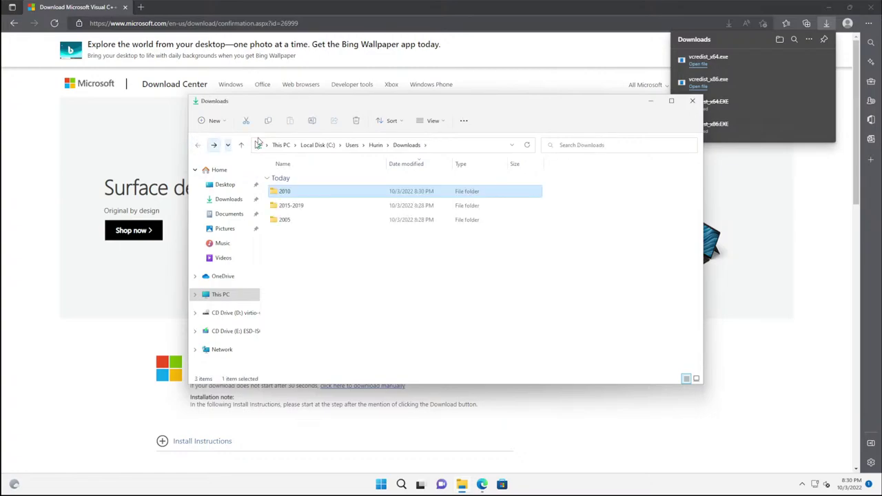
pyautogui.moveTo(335, 106); pyautogui.dragTo(499, 186)
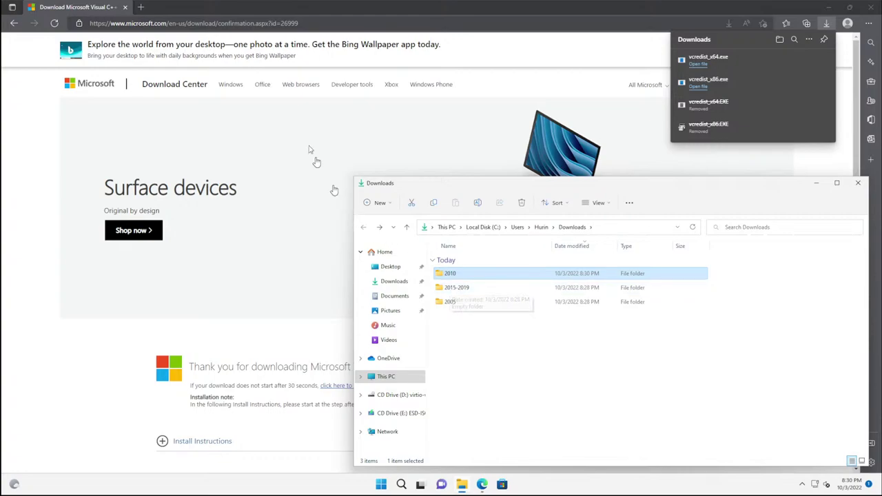
# Step: Close Edge's downloads list and go back to the Google search results
pyautogui.click(310, 26)
pyautogui.click(310, 26)
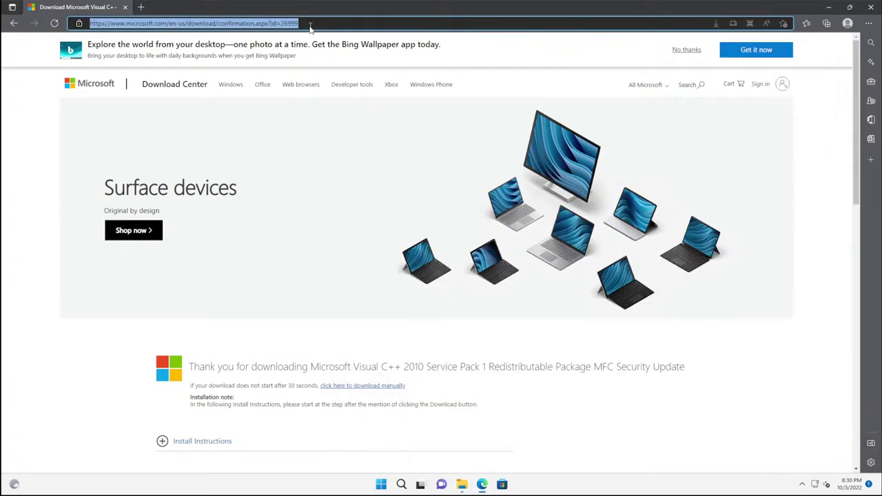
pyautogui.click(12, 24)
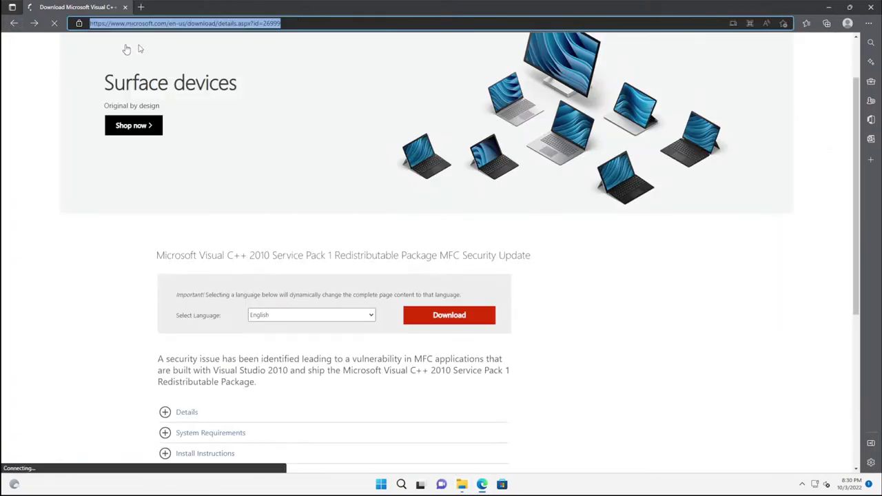
pyautogui.click(15, 23)
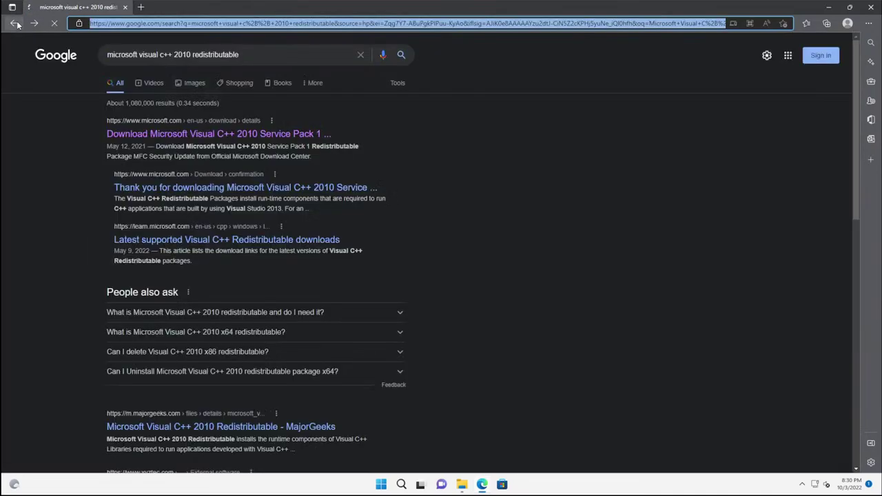
# Step: Change the query to 'microsoft visual c++ 2015-2019 redistributable' and run the search
pyautogui.click(194, 55)
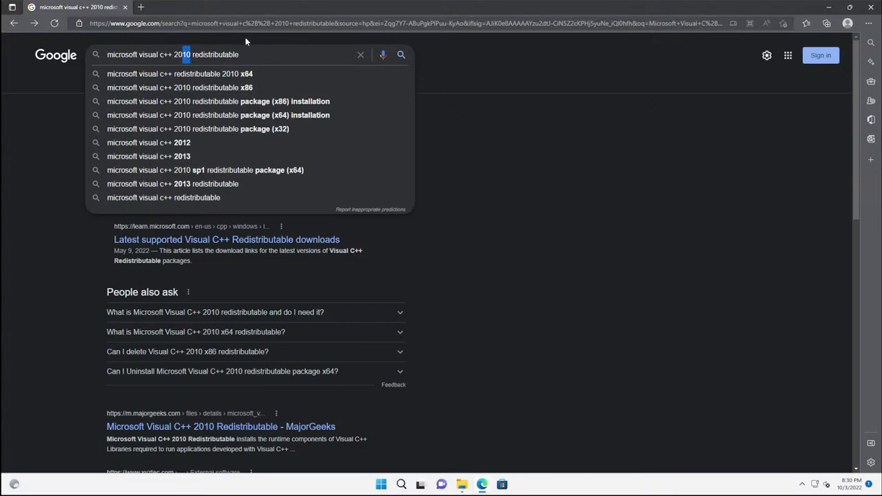
pyautogui.write('15')
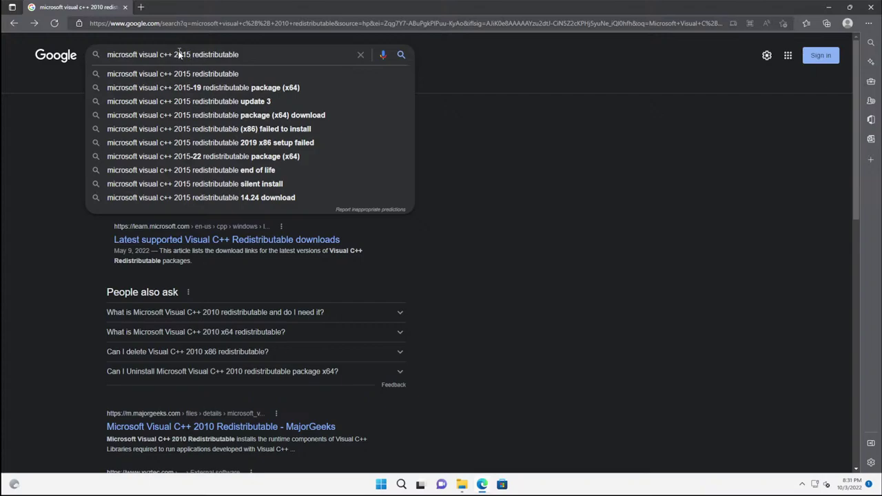
pyautogui.click(168, 75)
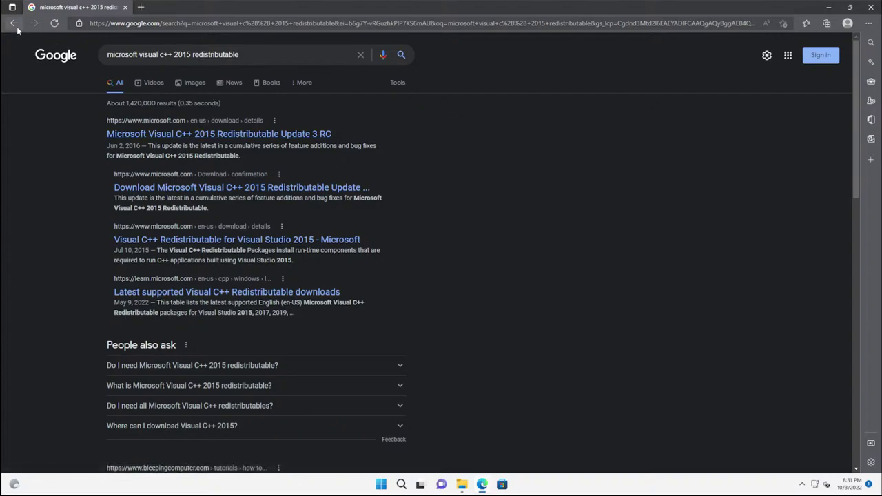
pyautogui.click(192, 55)
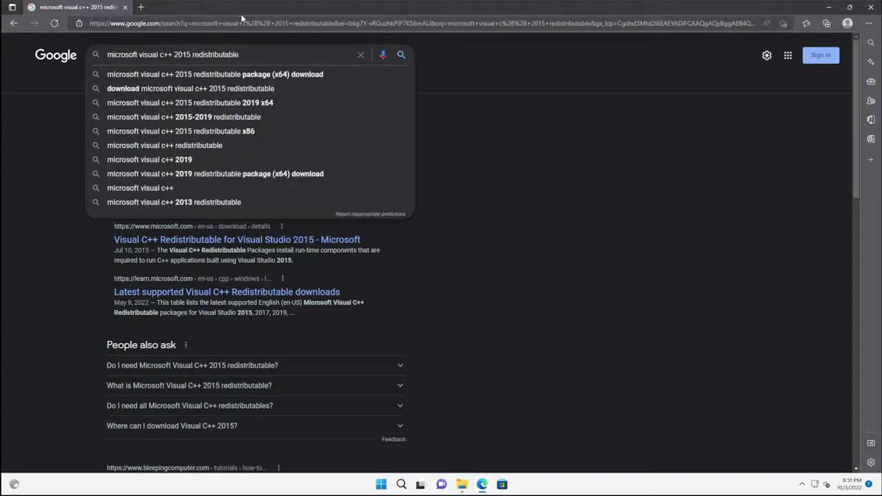
pyautogui.write('-2019')
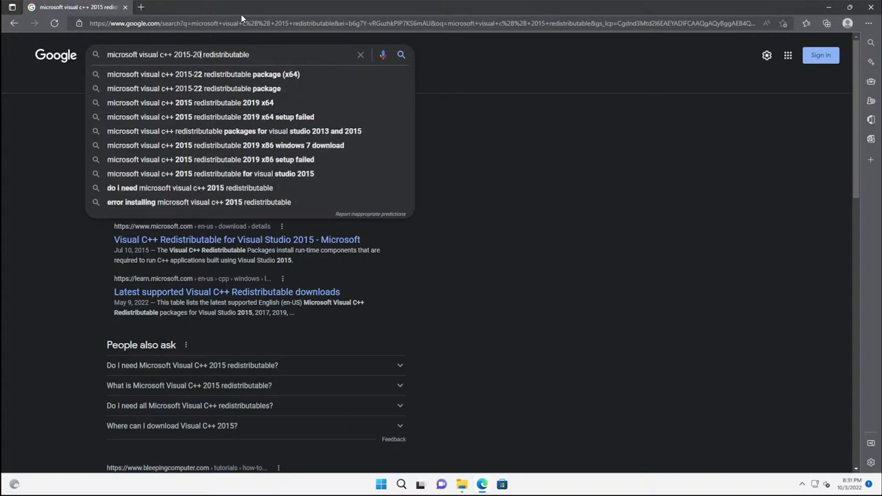
pyautogui.press('Return')
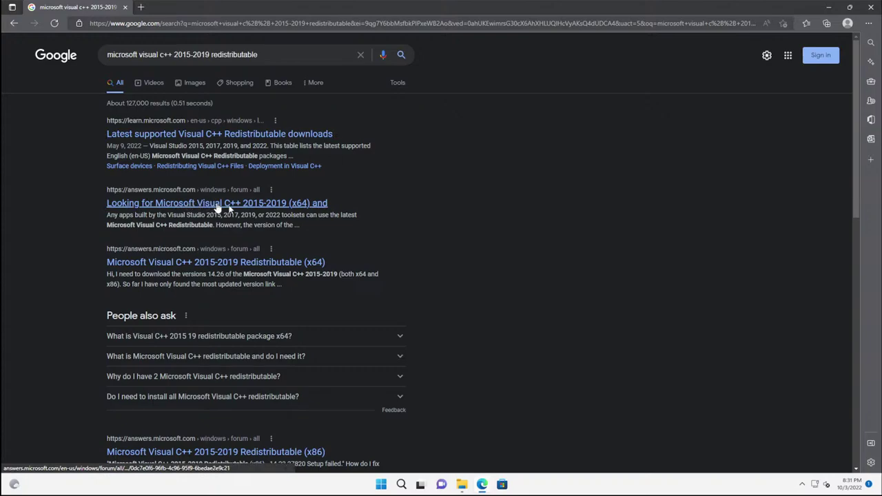
pyautogui.scroll(-1, 230, 224)
pyautogui.scroll(1, 241, 221)
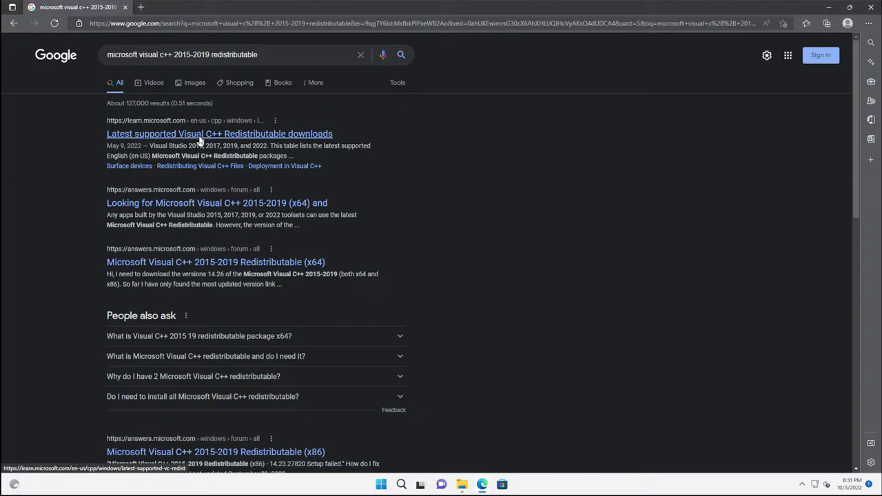
# Step: Download the x86 and x64 VC_redist installers from Microsoft Learn and show them in Downloads
pyautogui.click(157, 138)
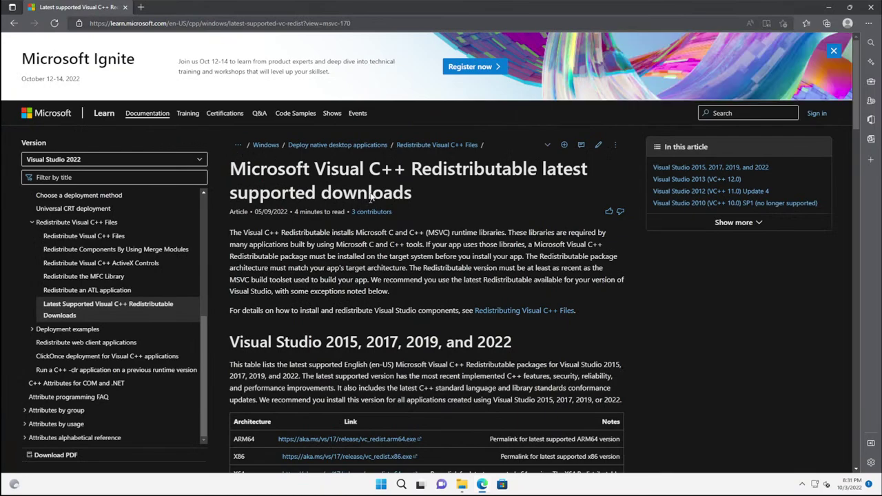
pyautogui.scroll(-3, 372, 192)
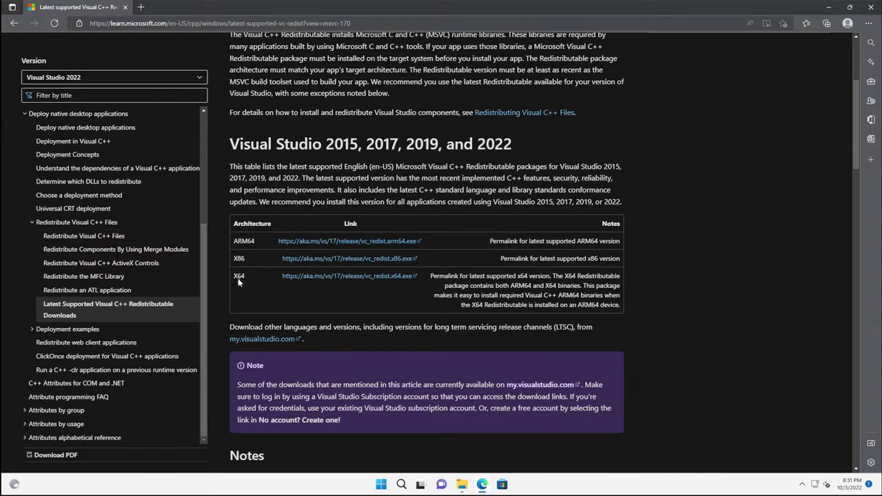
pyautogui.click(310, 261)
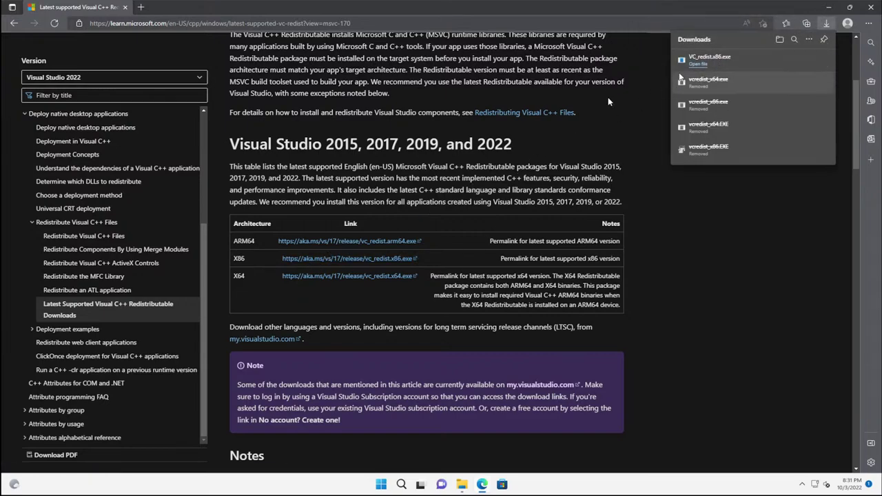
pyautogui.click(313, 277)
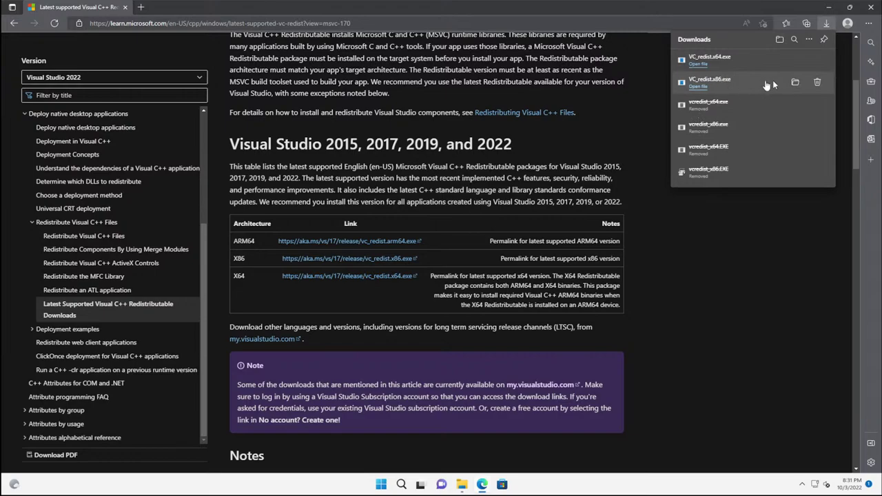
pyautogui.click(796, 62)
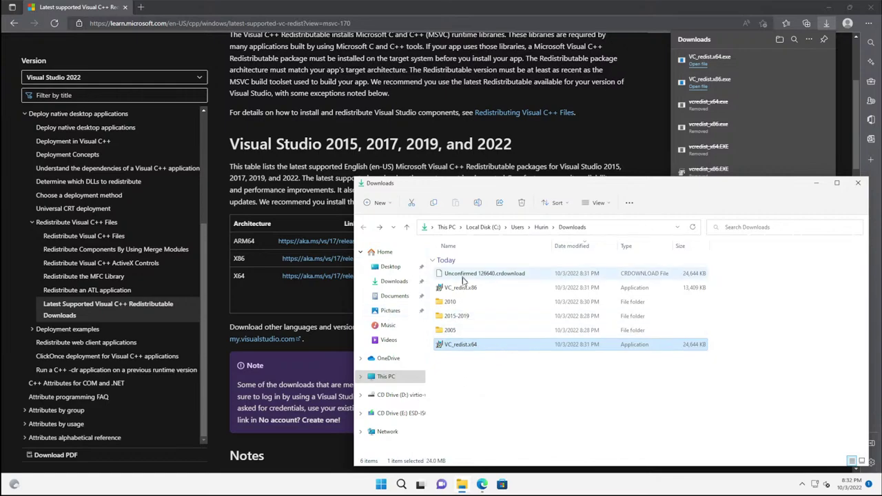
# Step: Move VC_redist.x86 and VC_redist.x64 together into the 2015-2019 folder
pyautogui.click(474, 388)
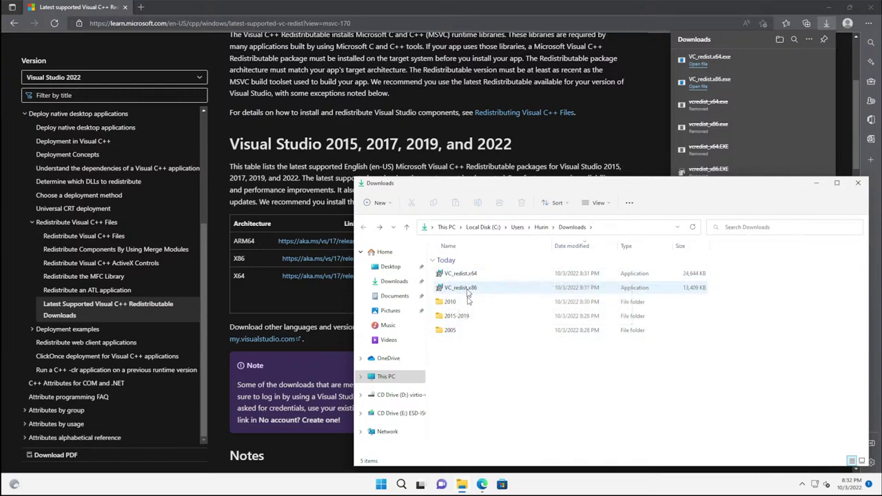
pyautogui.click(456, 290)
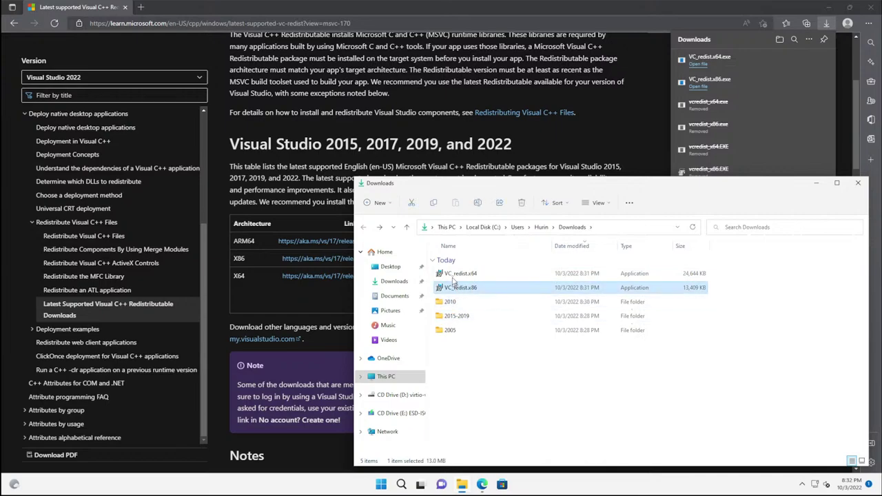
pyautogui.keyDown('ctrl'); pyautogui.click(454, 275); pyautogui.keyUp('ctrl')
pyautogui.moveTo(469, 279); pyautogui.dragTo(465, 316)
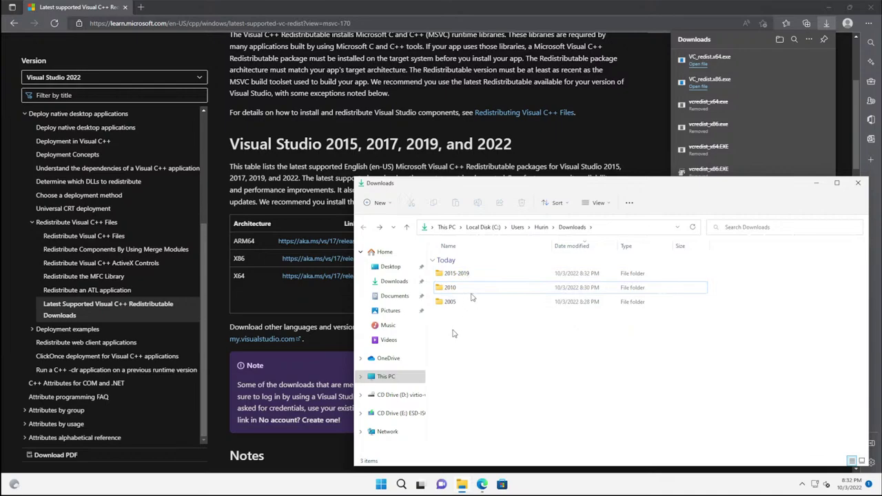
pyautogui.click(422, 82)
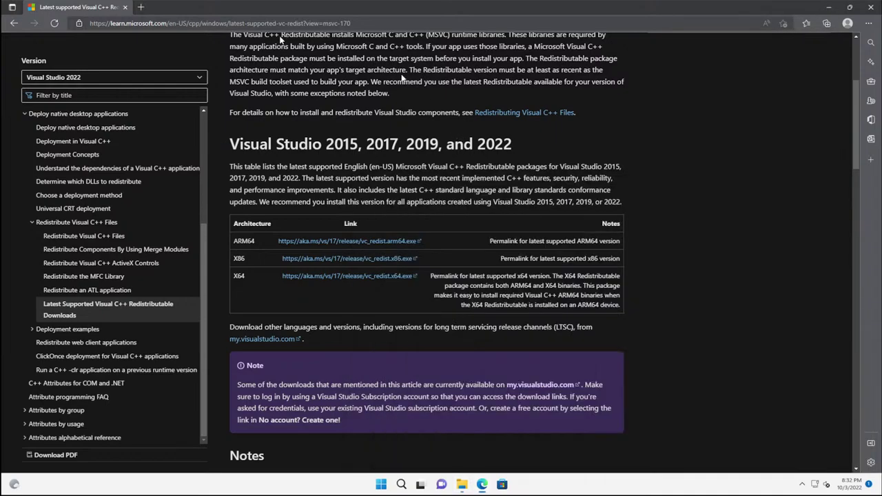
# Step: Google 'directx june 2010 redistributable' and open Microsoft's DirectX End-User Runtimes (June 2010) page
pyautogui.click(139, 22)
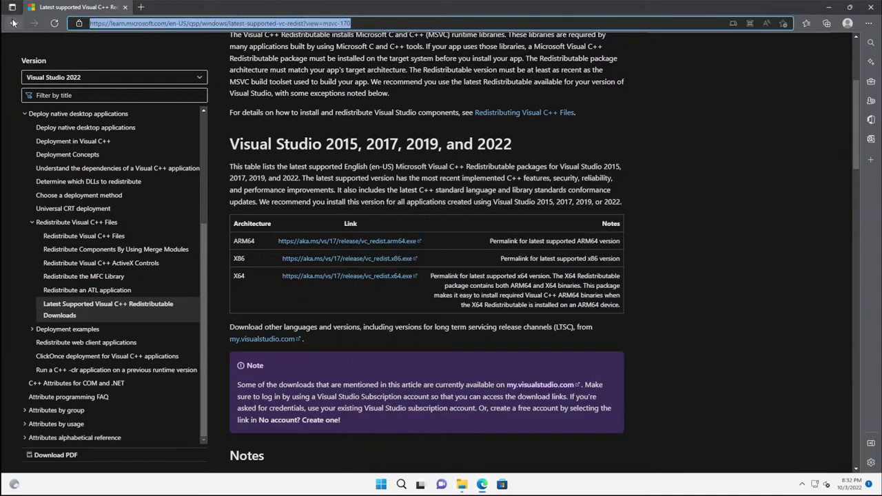
pyautogui.write('www.google.com')
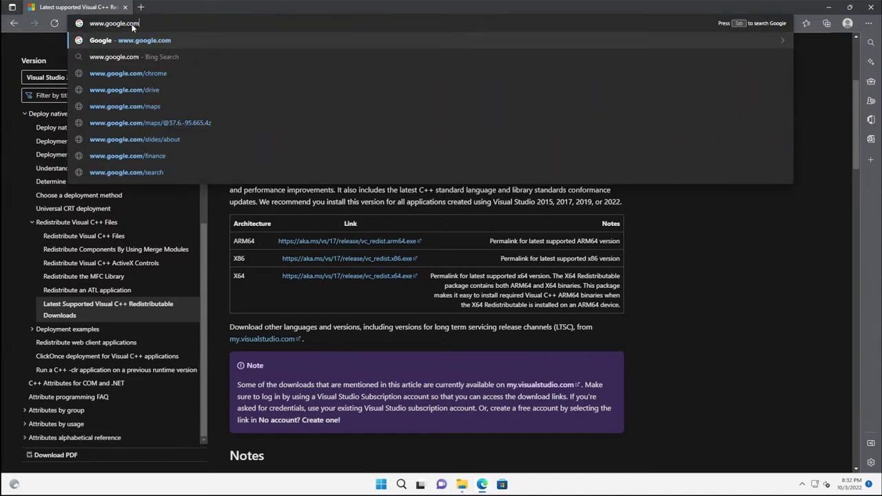
pyautogui.press('Return')
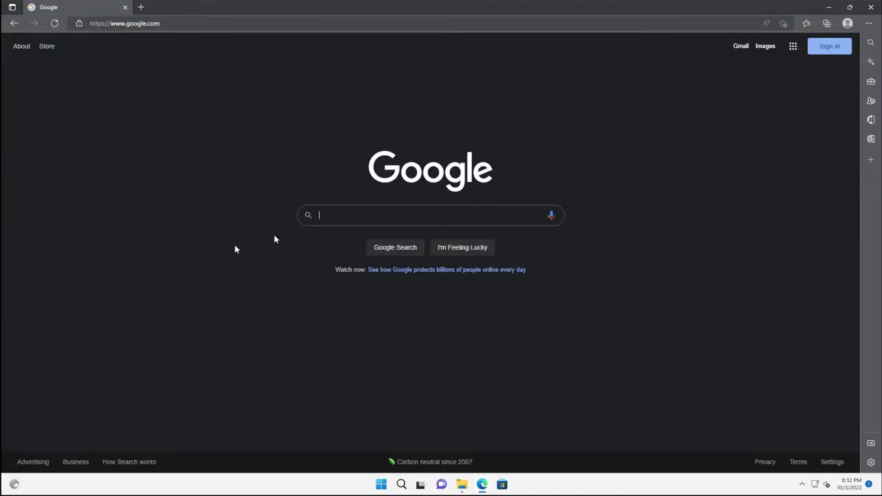
pyautogui.click(356, 213)
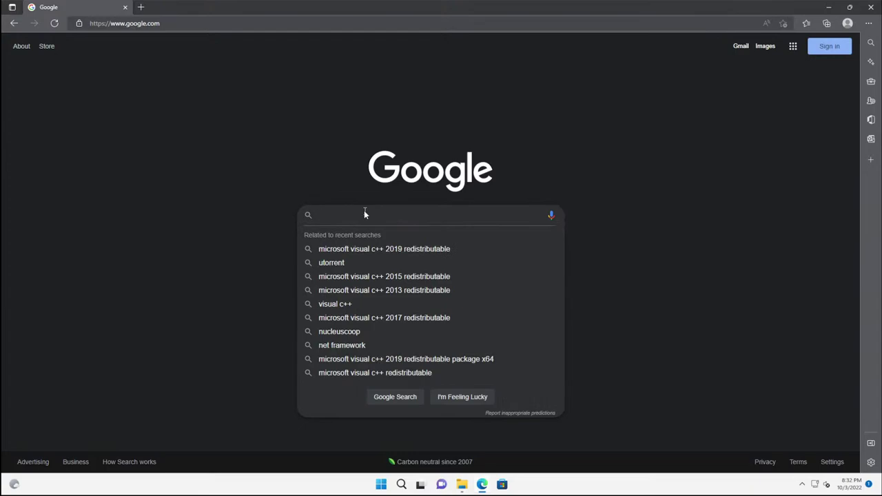
pyautogui.write('directx ')
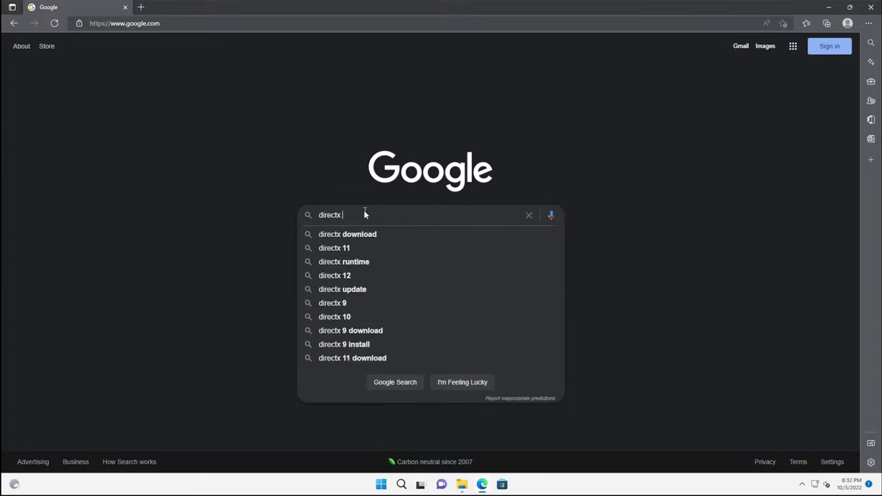
pyautogui.write('june 2010')
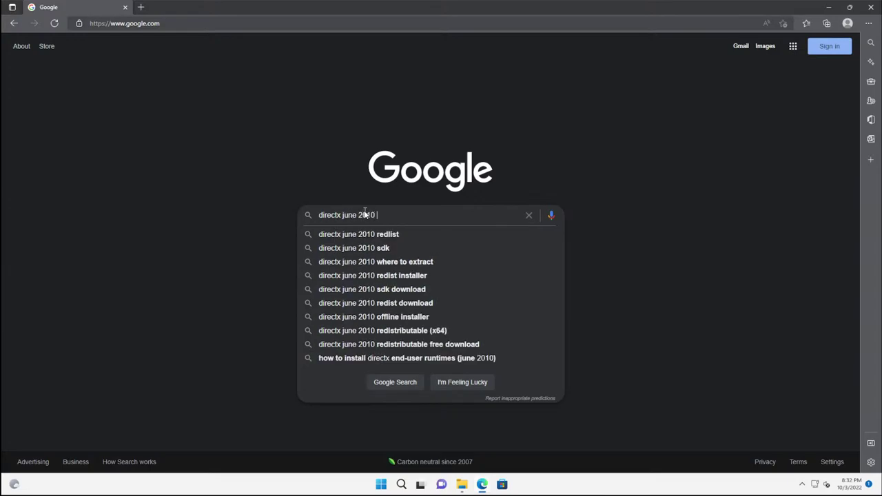
pyautogui.write(' redistr')
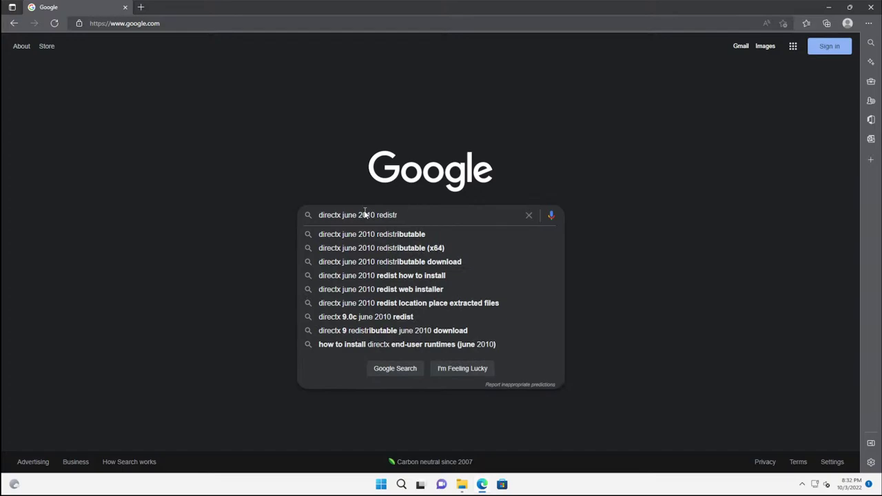
pyautogui.press('Down')
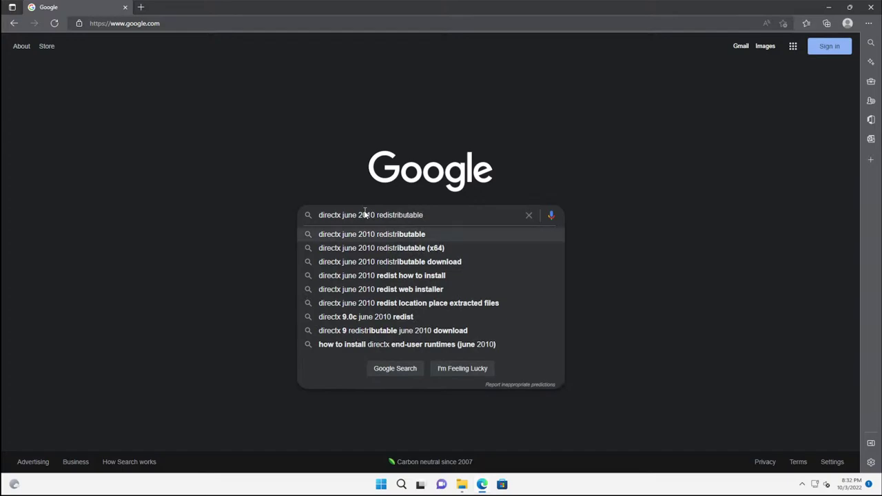
pyautogui.press('Return')
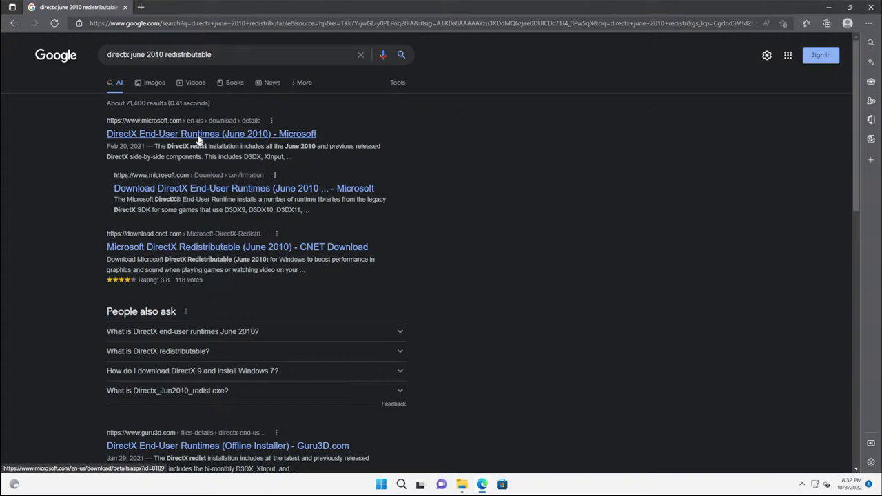
pyautogui.click(199, 138)
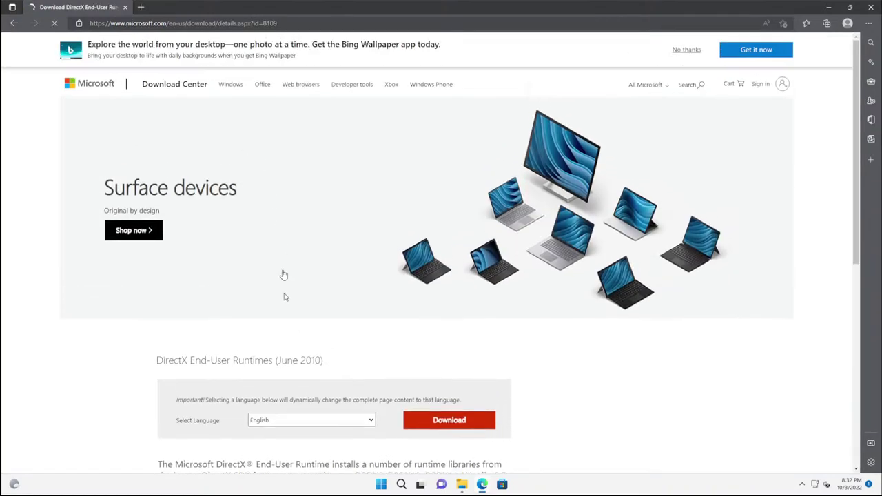
# Step: Download directx_Jun2010_redist.exe and show it in the Downloads folder
pyautogui.scroll(-1, 380, 290)
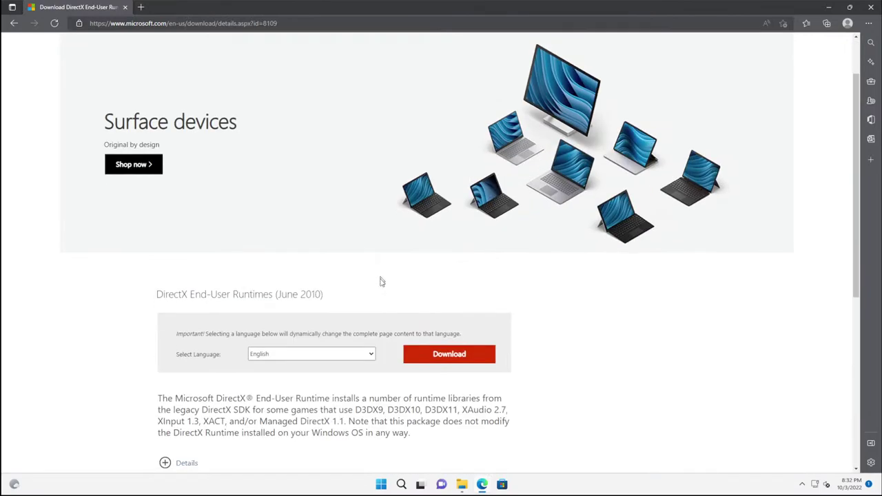
pyautogui.click(427, 358)
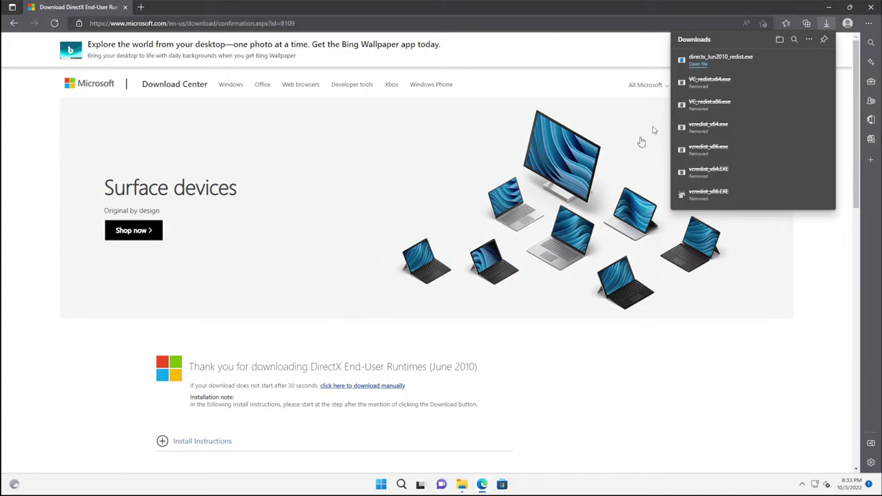
pyautogui.click(795, 61)
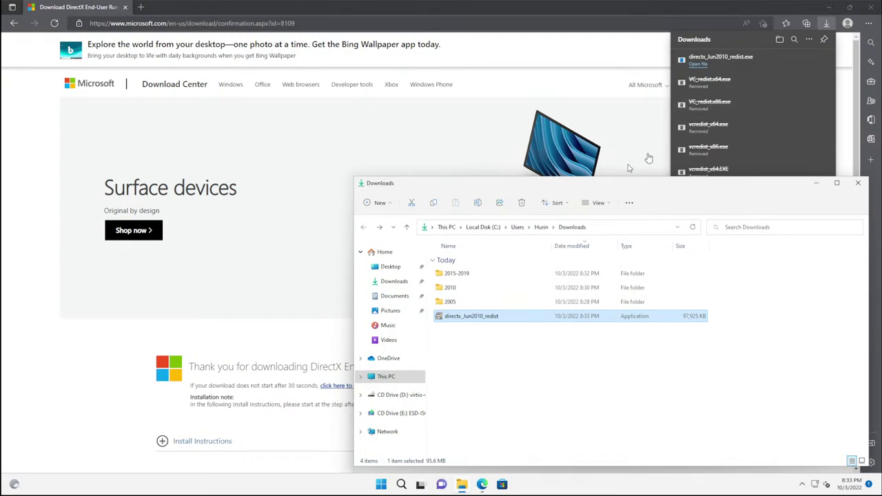
# Step: Create a new folder named 'directx' in Downloads
pyautogui.rightClick(453, 340)
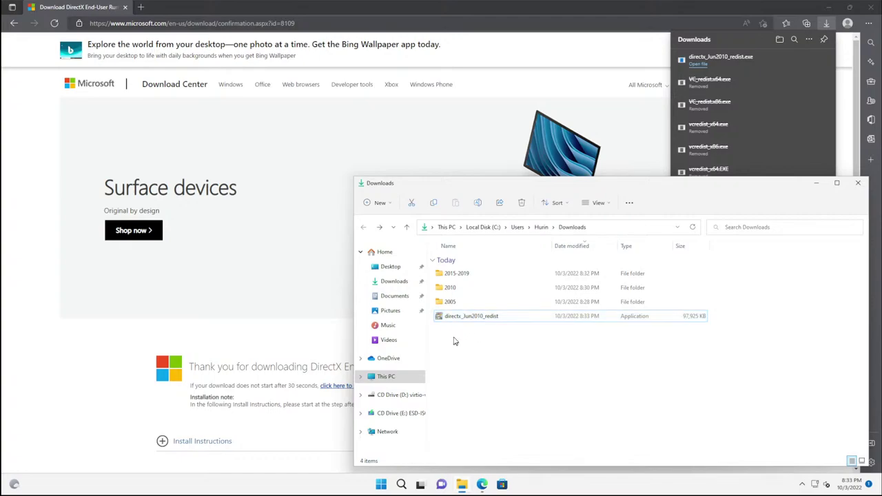
pyautogui.moveTo(492, 302)
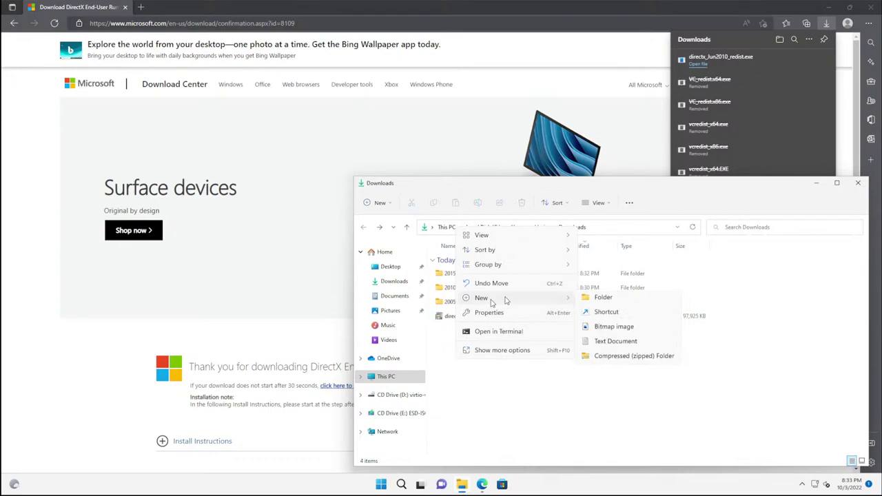
pyautogui.click(604, 301)
pyautogui.write('directx')
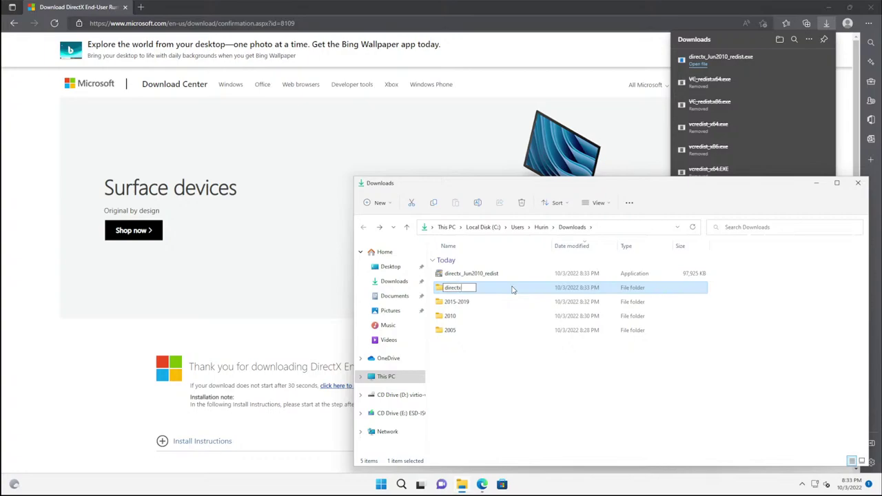
pyautogui.press('Return')
# Step: Turn on file name extensions and move the DirectX installer into the directx folder
pyautogui.click(474, 275)
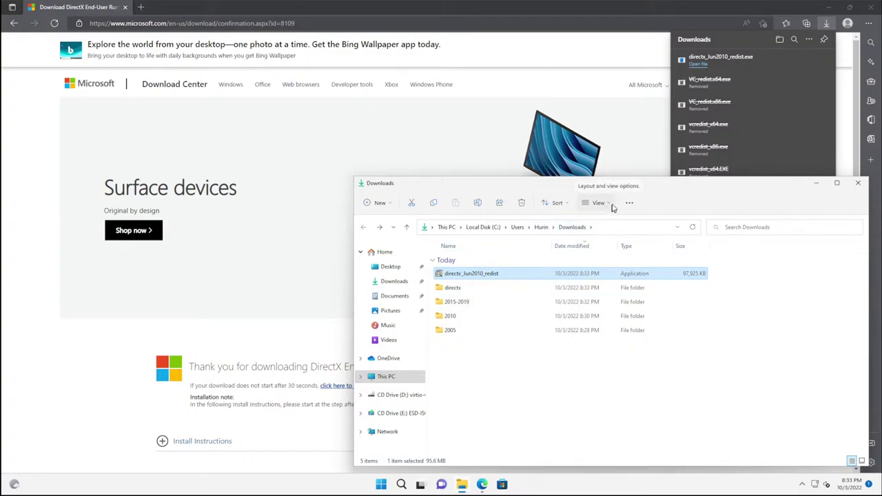
pyautogui.click(611, 206)
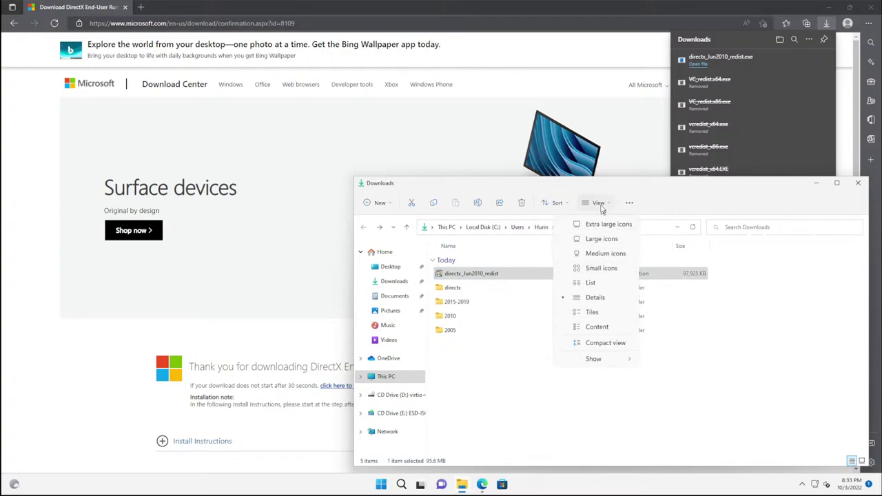
pyautogui.moveTo(613, 359)
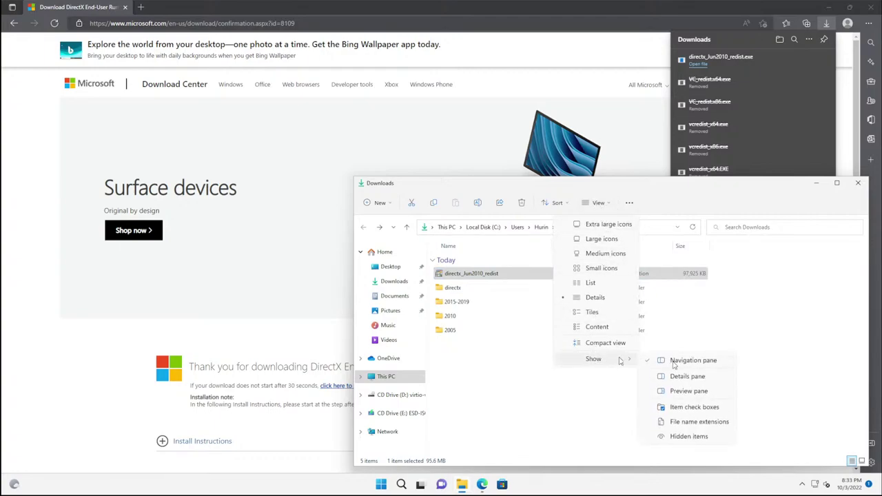
pyautogui.click(684, 422)
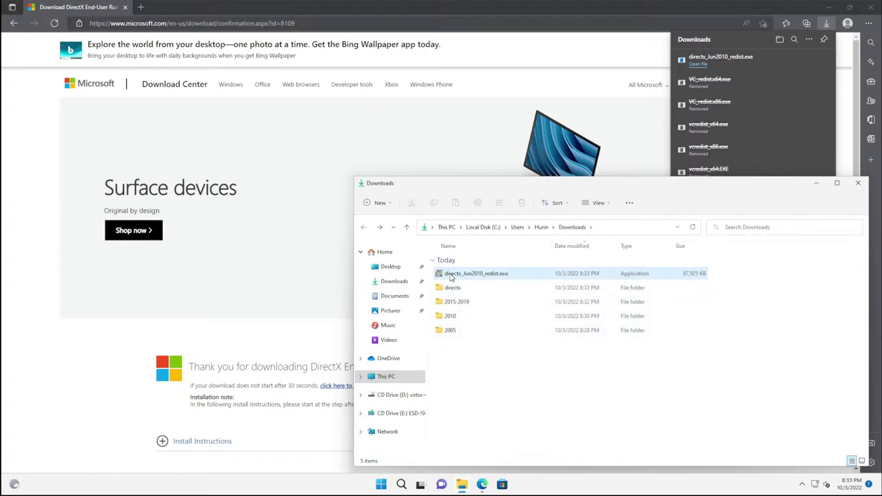
pyautogui.moveTo(443, 273); pyautogui.dragTo(454, 287)
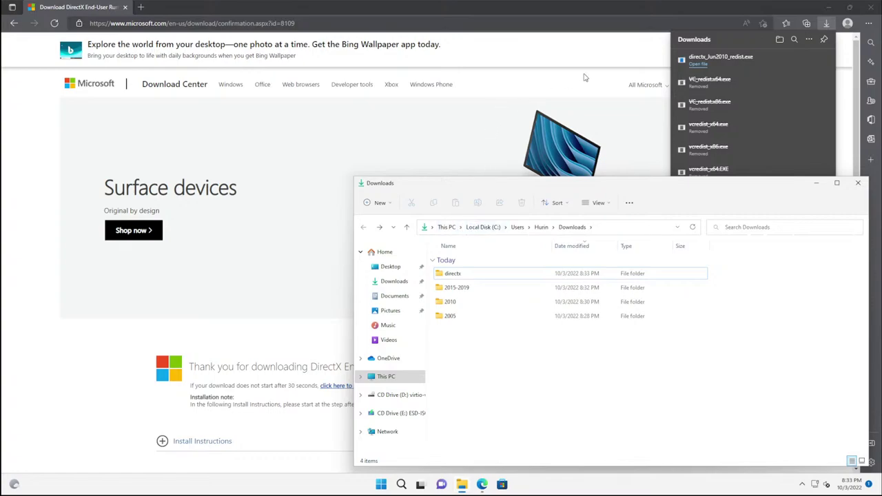
pyautogui.click(593, 10)
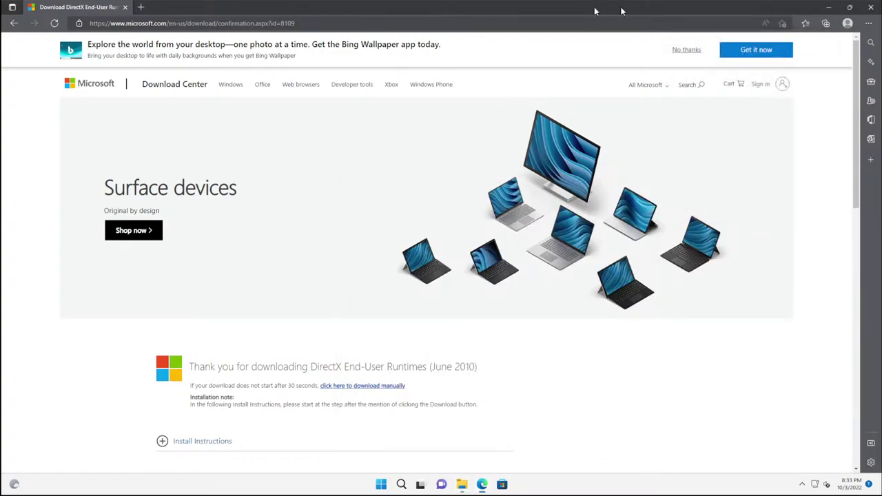
# Step: Close the browser and open the 2005 folder in Downloads
pyautogui.click(872, 8)
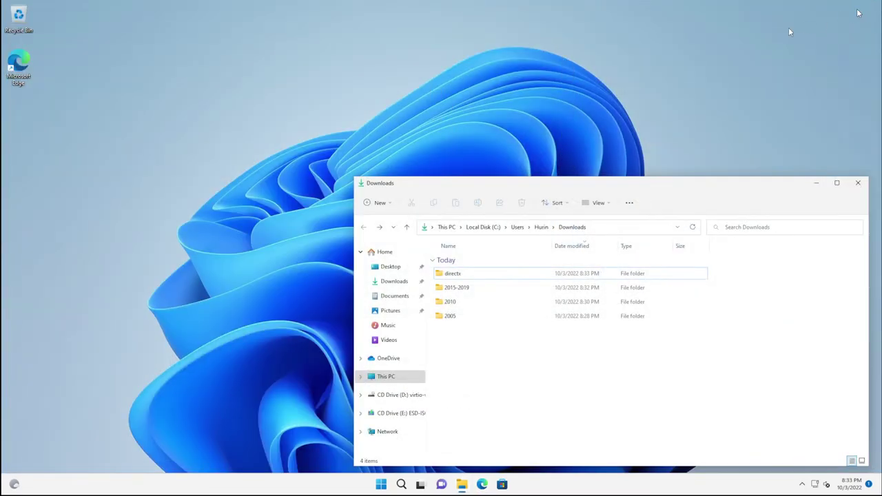
pyautogui.moveTo(526, 183); pyautogui.dragTo(395, 103)
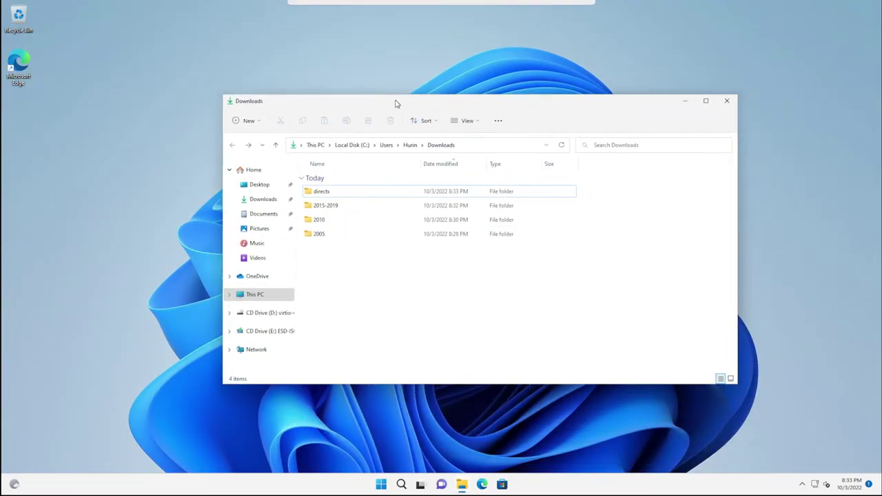
pyautogui.doubleClick(313, 237)
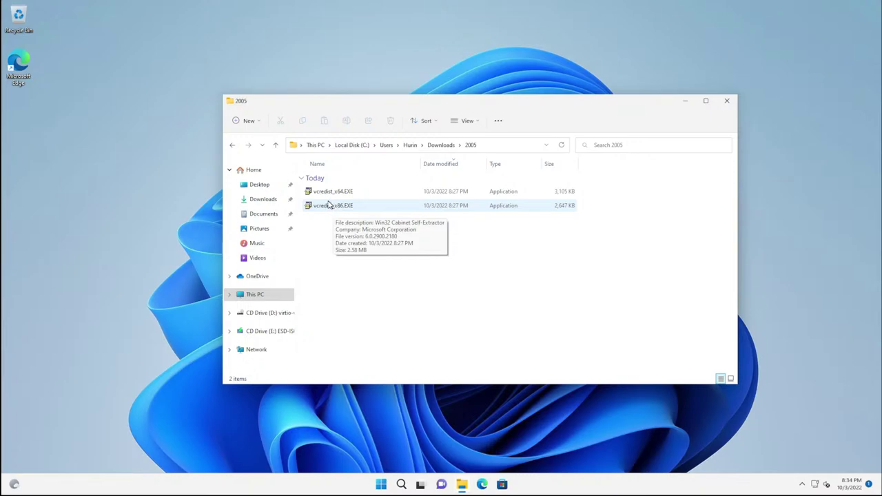
# Step: Run the 2005 vcredist_x86.EXE as administrator and accept its license
pyautogui.rightClick(327, 210)
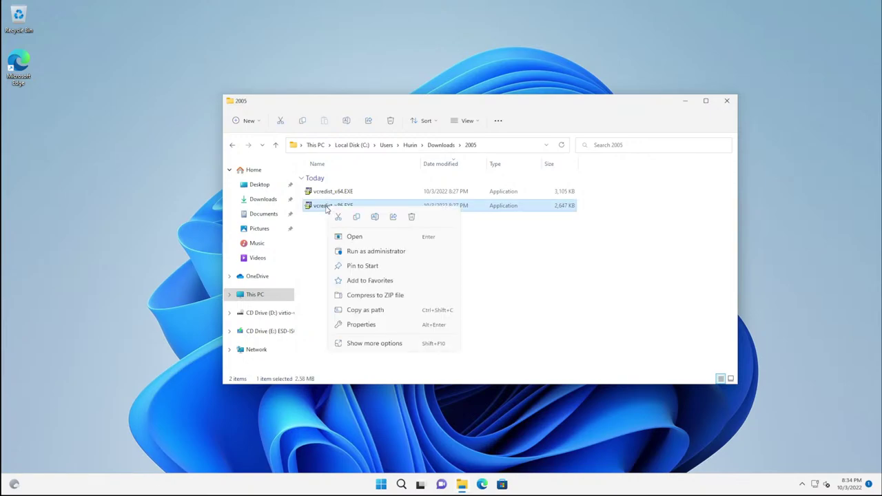
pyautogui.click(357, 252)
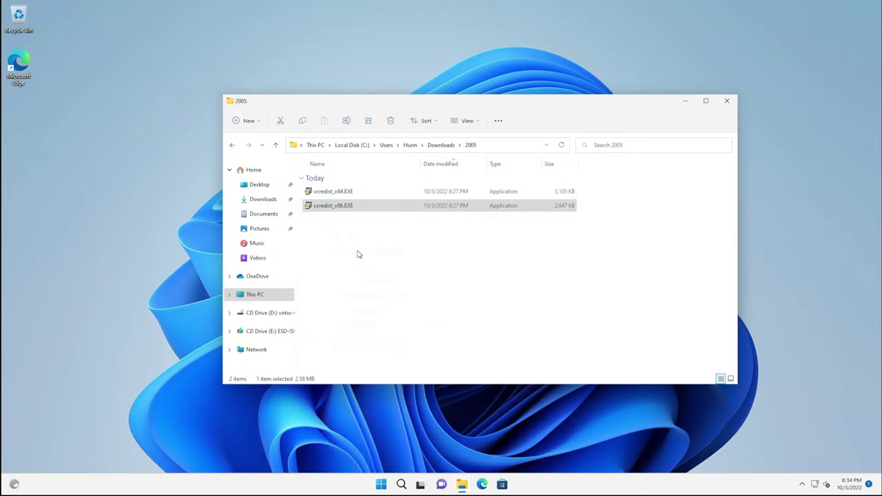
pyautogui.click(417, 320)
pyautogui.click(465, 319)
pyautogui.moveTo(395, 211)
pyautogui.moveTo(427, 103)
pyautogui.mouseDown()
pyautogui.moveTo(484, 95)
pyautogui.moveTo(615, 132)
pyautogui.moveTo(701, 140)
pyautogui.moveTo(247, 138)
pyautogui.moveTo(256, 191)
pyautogui.moveTo(356, 190)
pyautogui.moveTo(415, 100)
pyautogui.mouseUp()
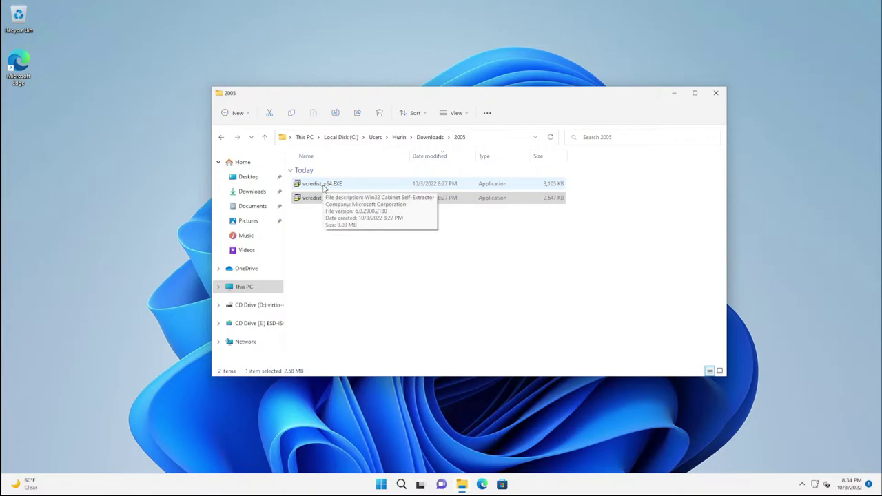
# Step: Run the 2005 vcredist_x64.EXE as administrator, accept its license, then launch Settings
pyautogui.click(324, 188)
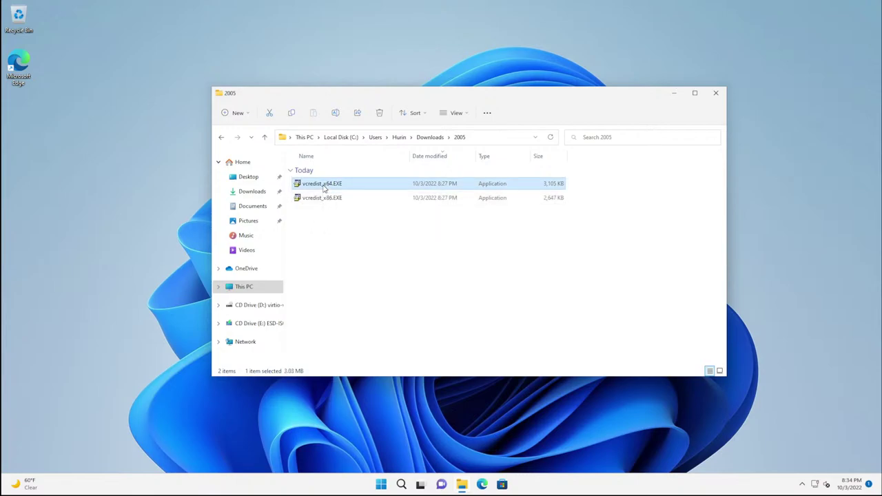
pyautogui.rightClick(324, 188)
pyautogui.click(364, 231)
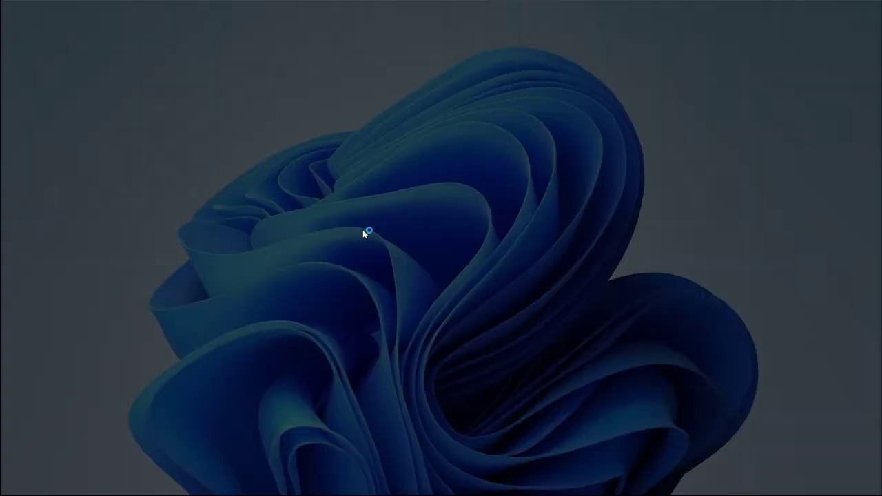
pyautogui.click(402, 325)
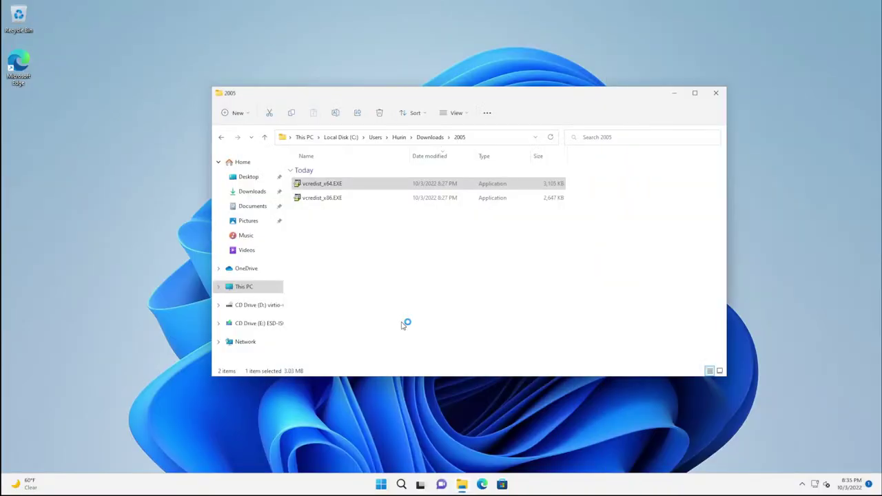
pyautogui.click(466, 319)
pyautogui.click(381, 485)
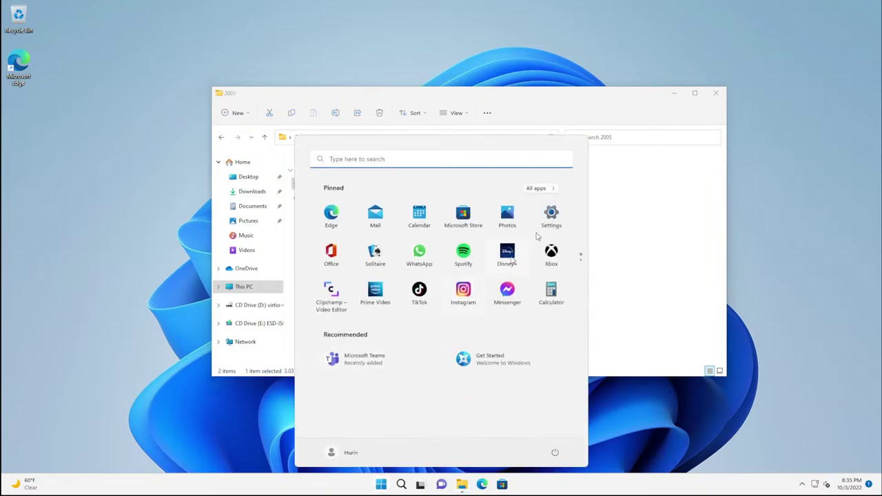
pyautogui.click(552, 217)
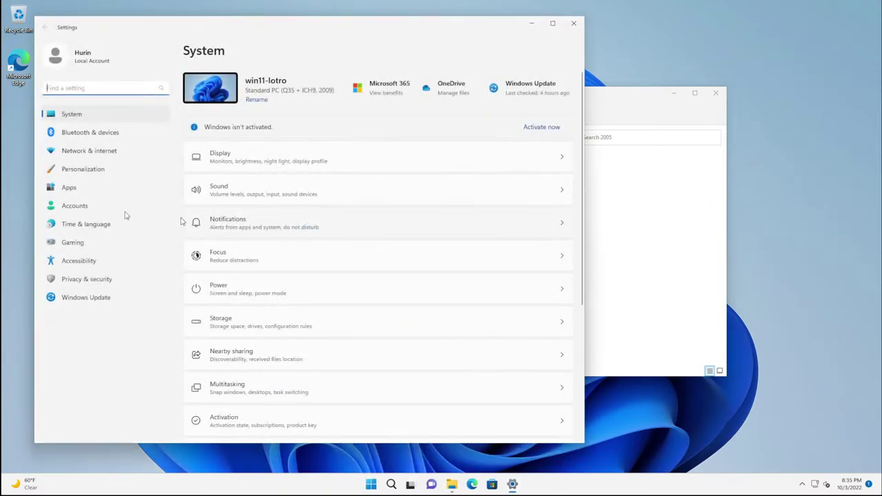
# Step: Confirm both Visual C++ 2005 Redistributables appear in Installed apps, then return Explorer to Downloads
pyautogui.click(69, 188)
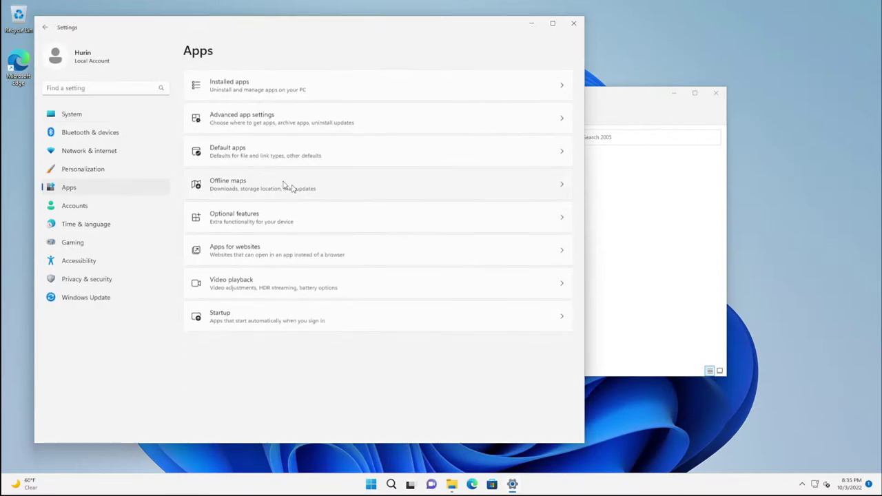
pyautogui.click(234, 96)
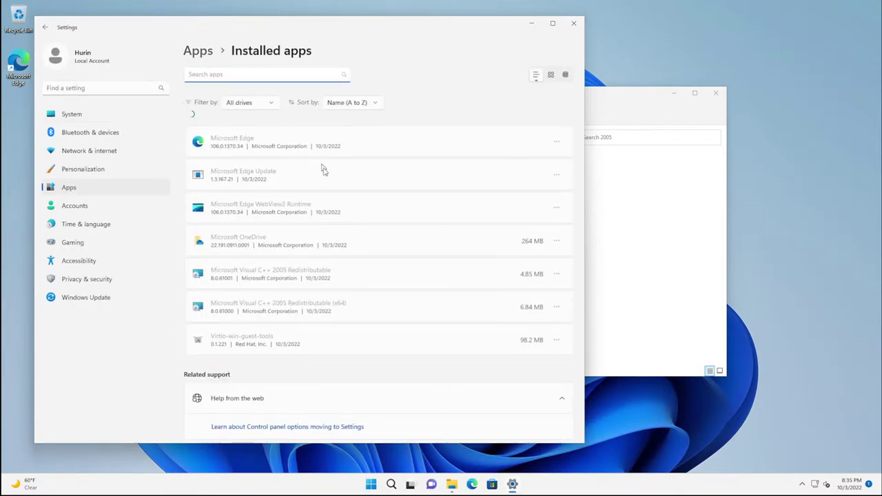
pyautogui.scroll(-5, 326, 173)
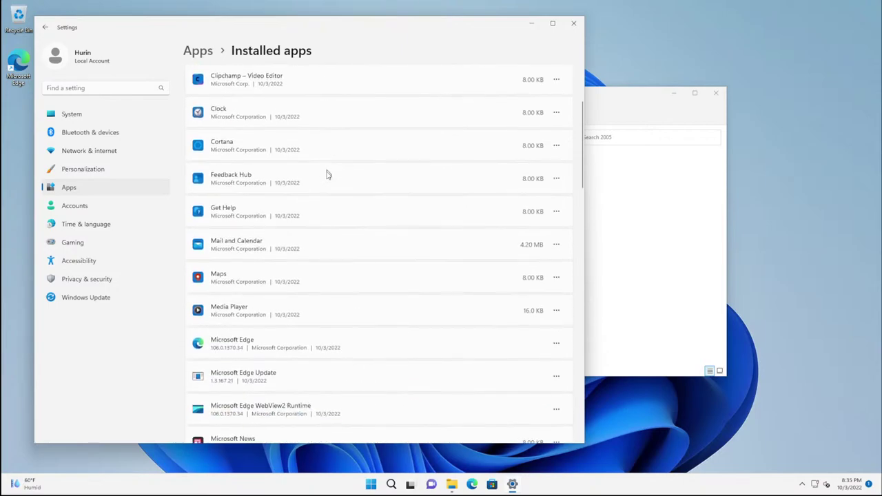
pyautogui.scroll(-5, 327, 185)
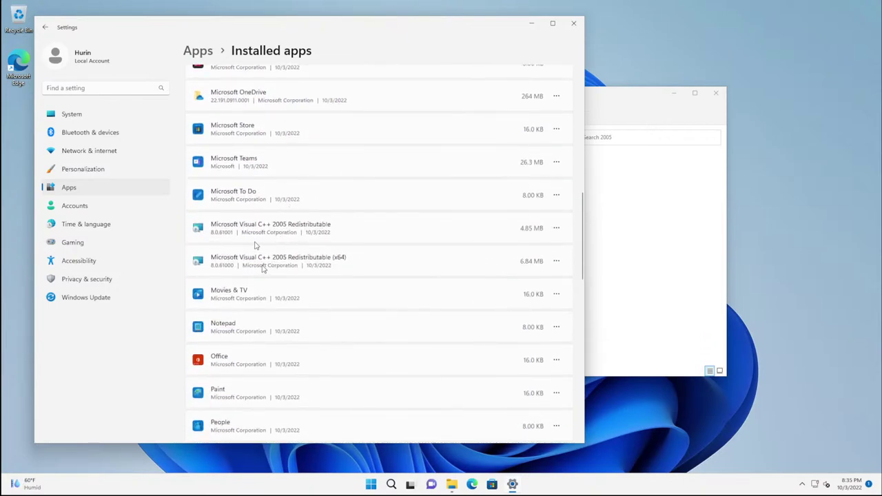
pyautogui.moveTo(377, 29); pyautogui.dragTo(720, 38)
pyautogui.click(434, 105)
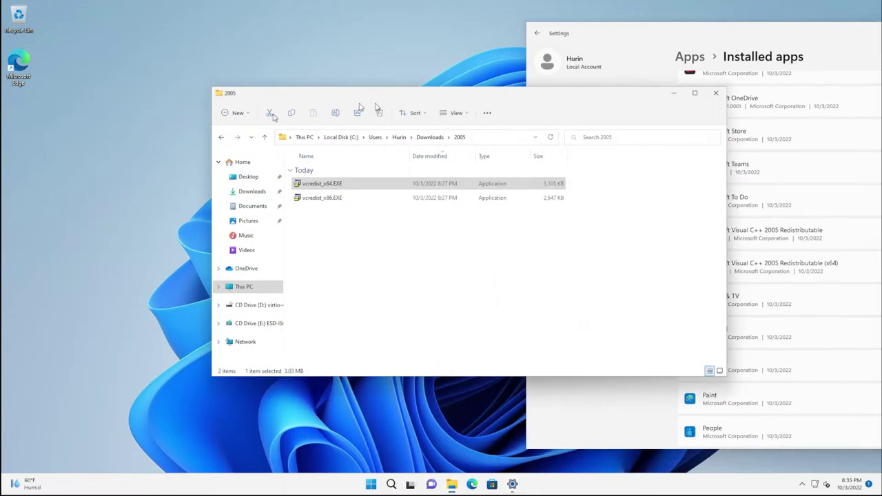
pyautogui.click(221, 138)
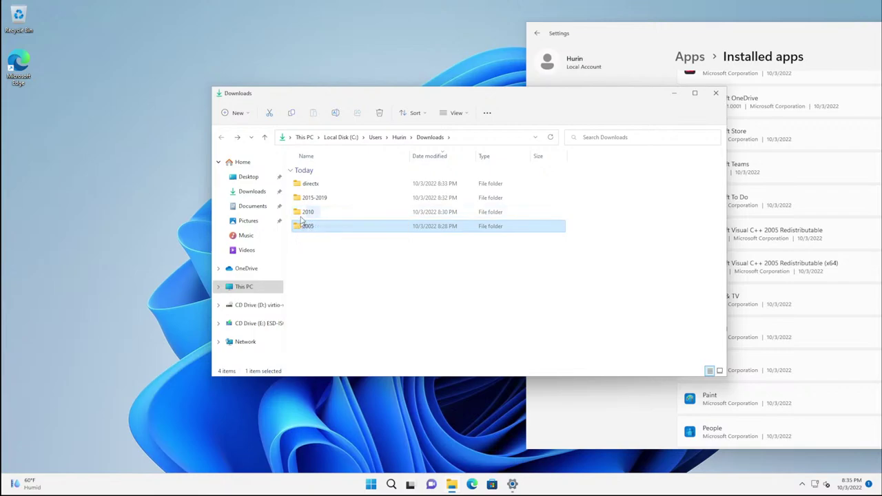
# Step: Install the 2010 vcredist_x86.exe as administrator, accepting the license terms
pyautogui.doubleClick(305, 213)
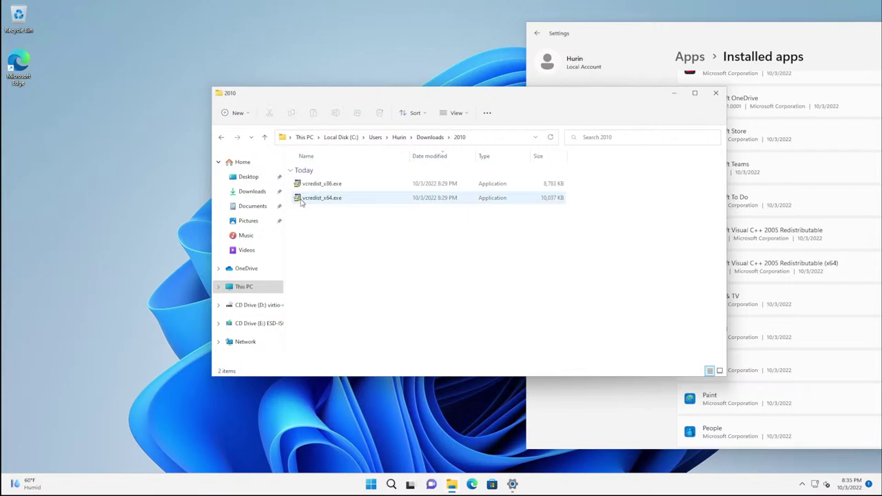
pyautogui.rightClick(314, 185)
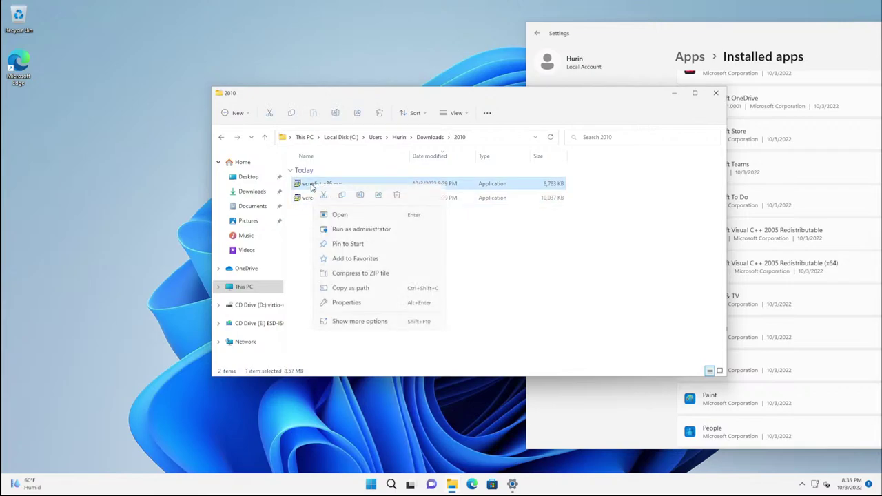
pyautogui.click(343, 232)
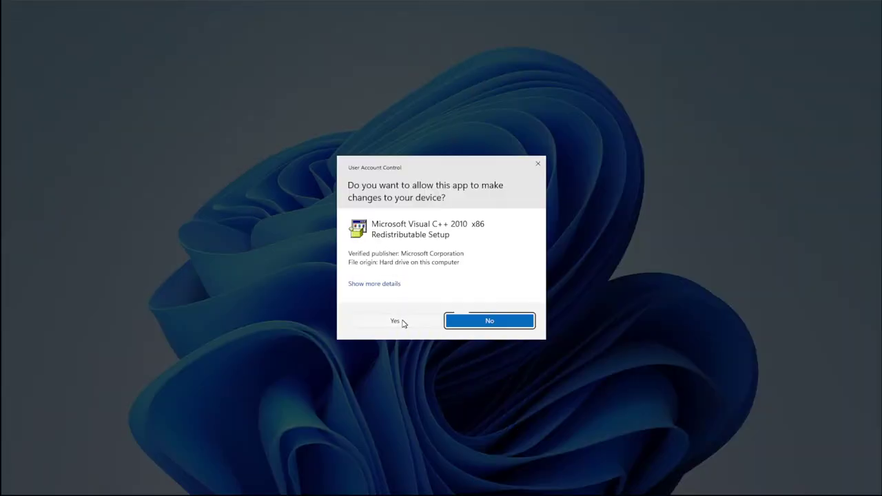
pyautogui.click(396, 321)
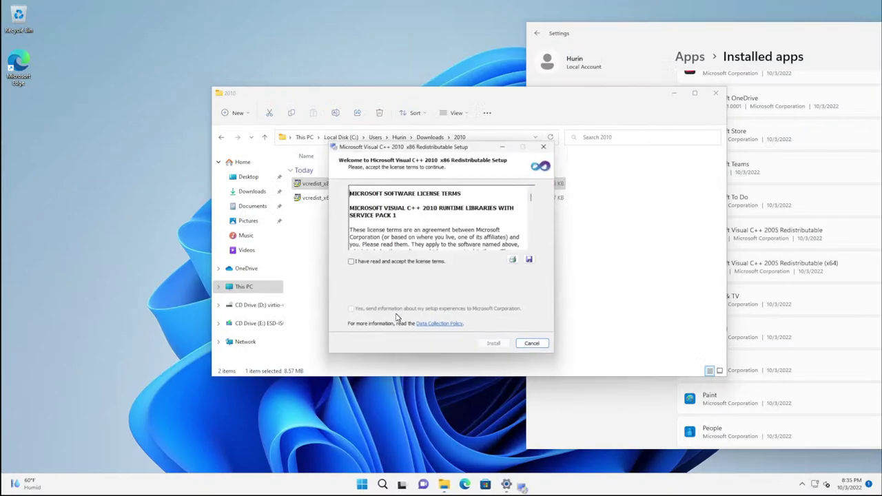
pyautogui.click(351, 262)
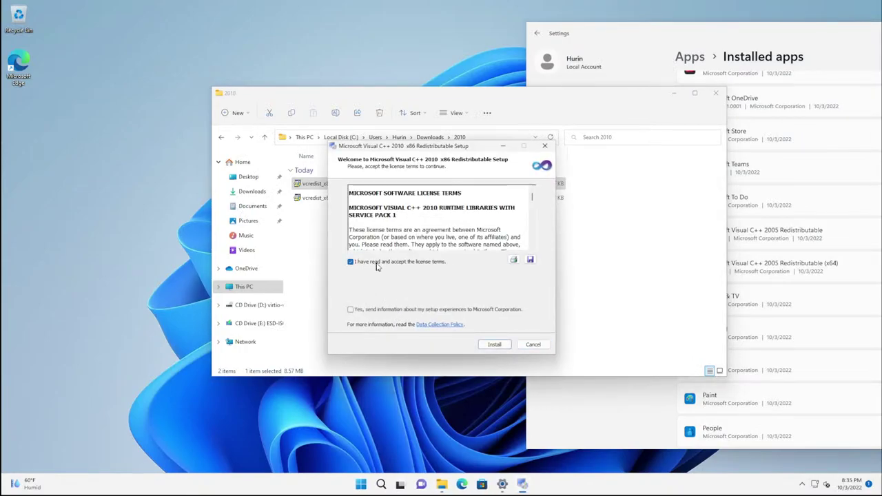
pyautogui.click(493, 344)
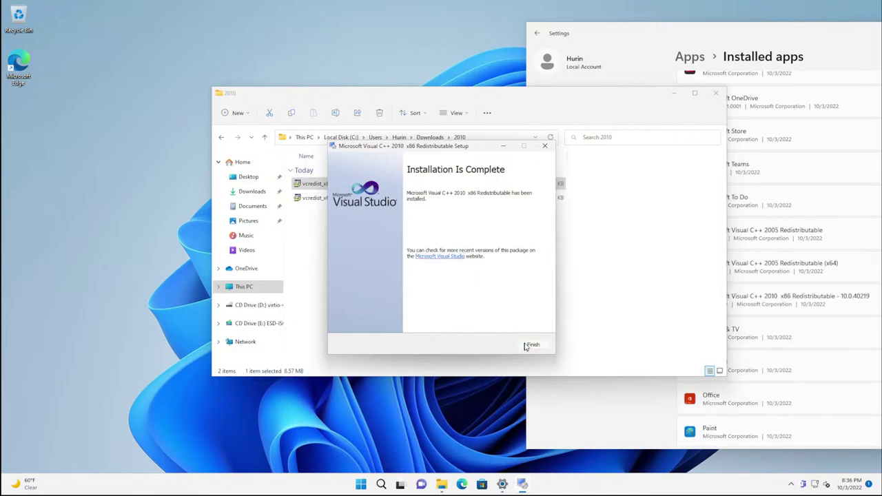
pyautogui.click(528, 344)
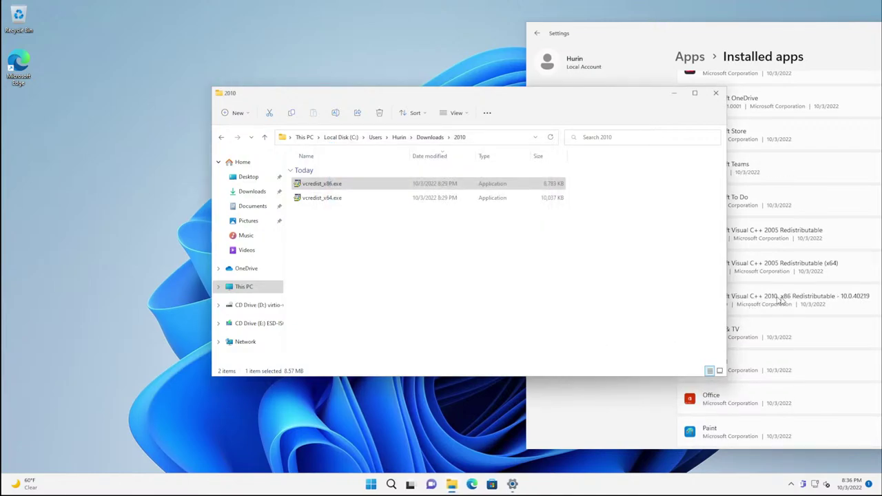
# Step: Install the 2010 vcredist_x64.exe as administrator, accepting the license terms
pyautogui.click(321, 200)
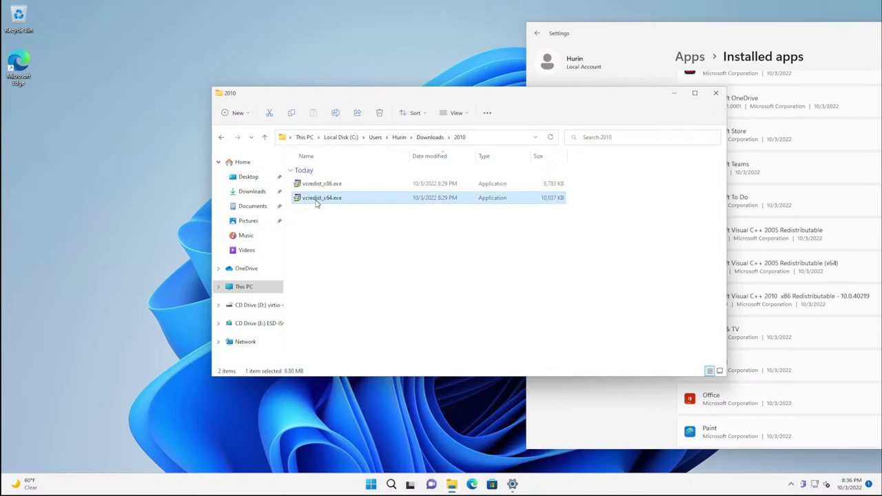
pyautogui.rightClick(317, 201)
pyautogui.click(349, 248)
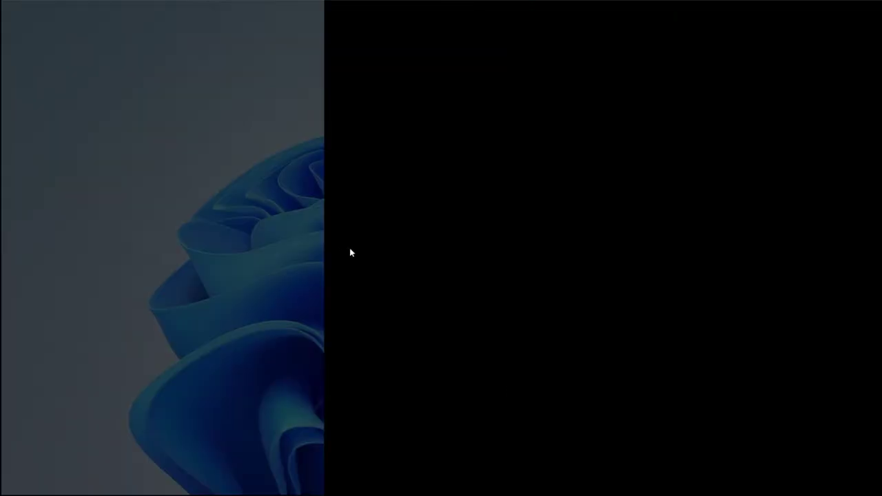
pyautogui.click(385, 320)
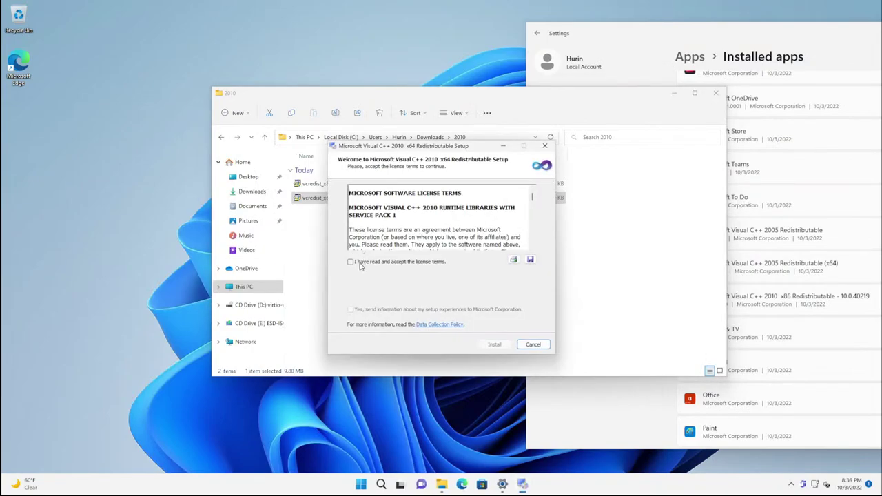
pyautogui.click(359, 263)
pyautogui.click(504, 346)
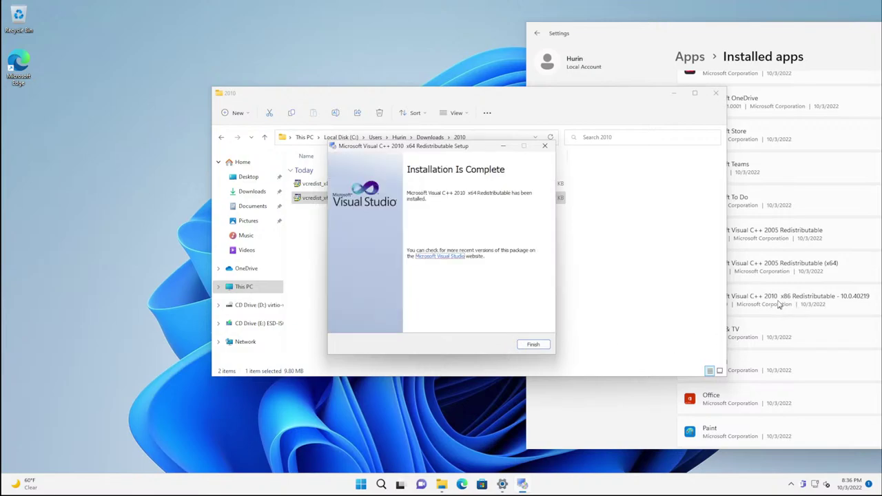
pyautogui.click(535, 346)
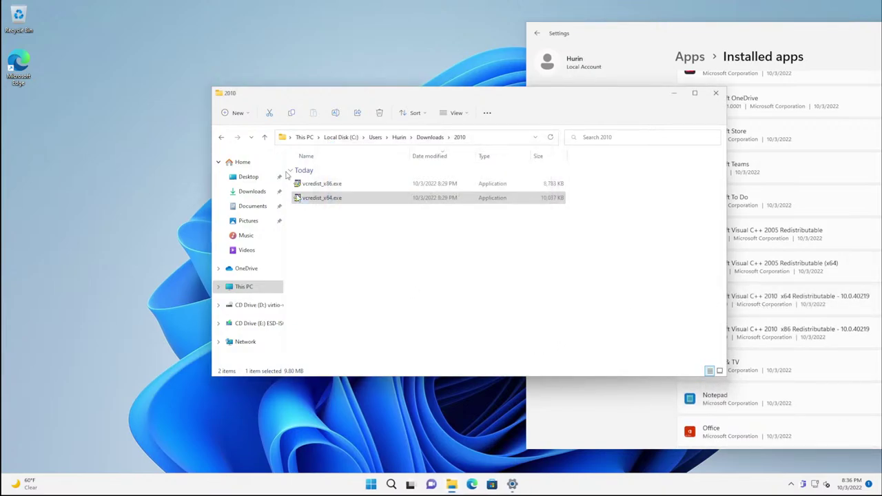
# Step: Install VC_redist.x86.exe from the 2015-2019 folder as administrator, agreeing to the license
pyautogui.click(266, 138)
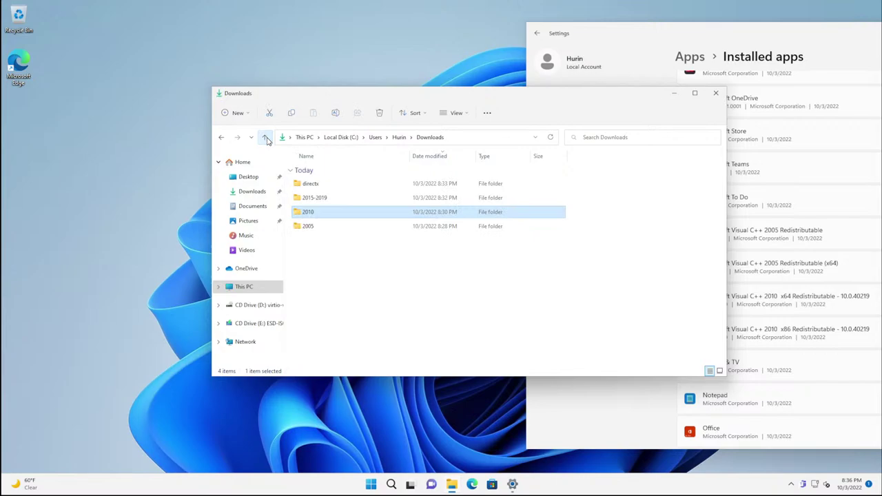
pyautogui.doubleClick(308, 201)
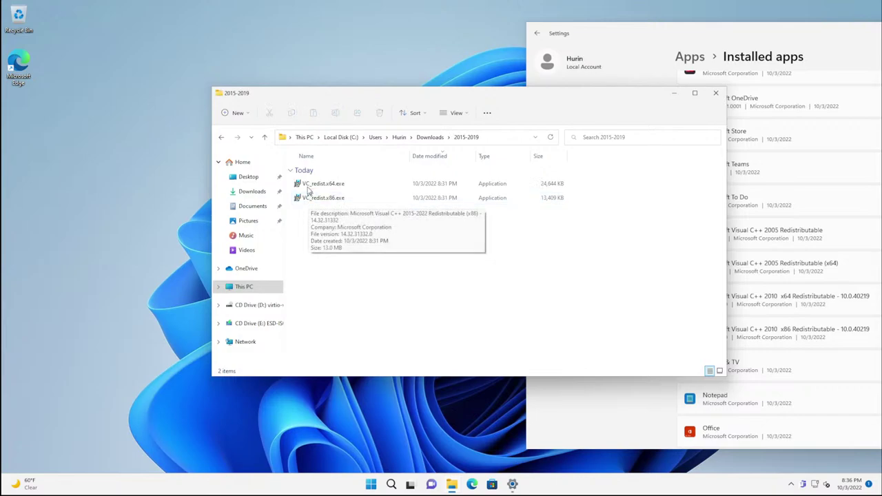
pyautogui.click(308, 202)
pyautogui.rightClick(309, 201)
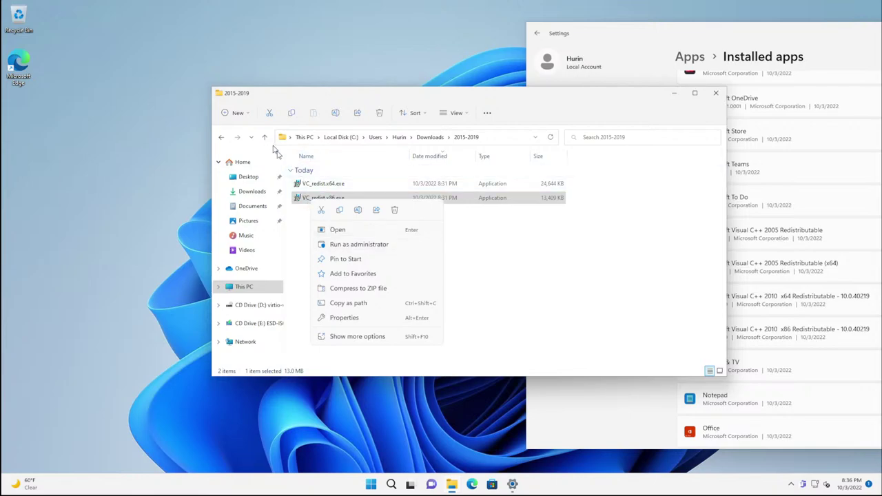
pyautogui.click(344, 246)
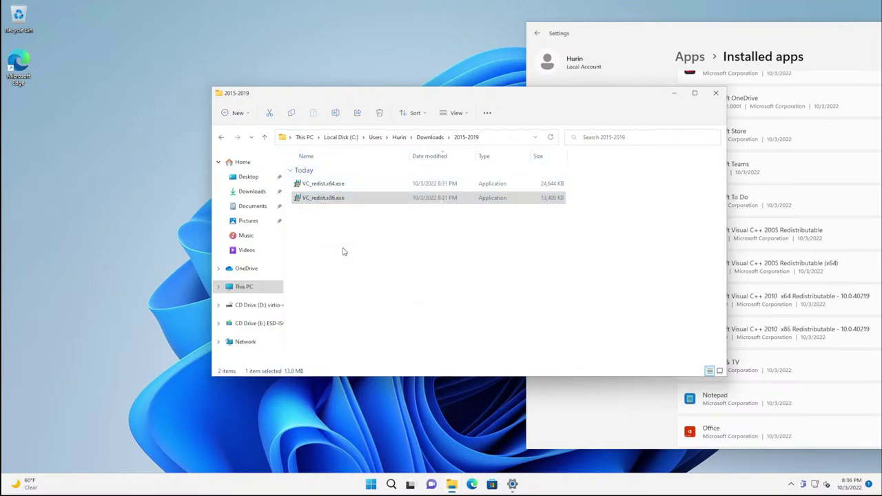
pyautogui.click(388, 320)
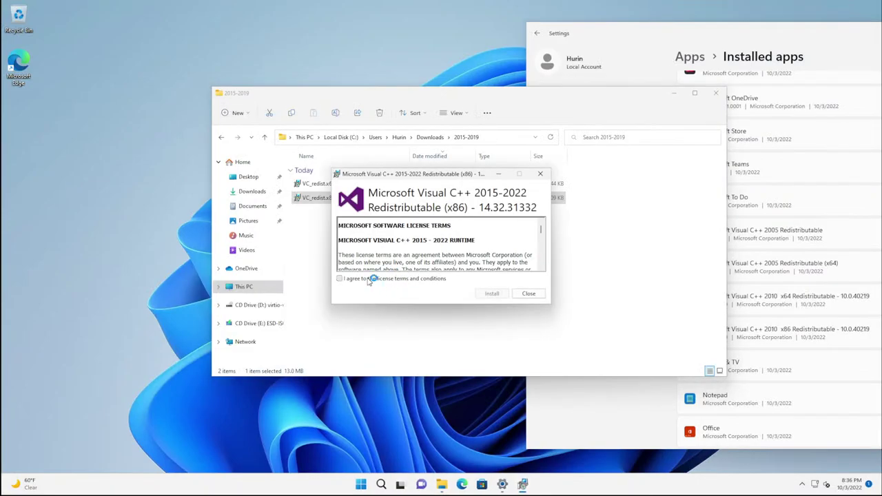
pyautogui.click(373, 279)
pyautogui.click(488, 295)
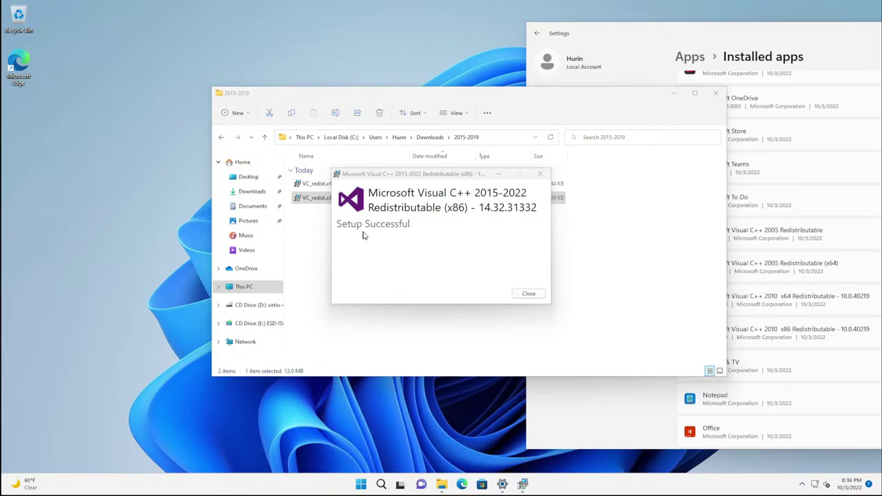
pyautogui.click(527, 294)
# Step: Install VC_redist.x64.exe as administrator and close the success message
pyautogui.click(321, 186)
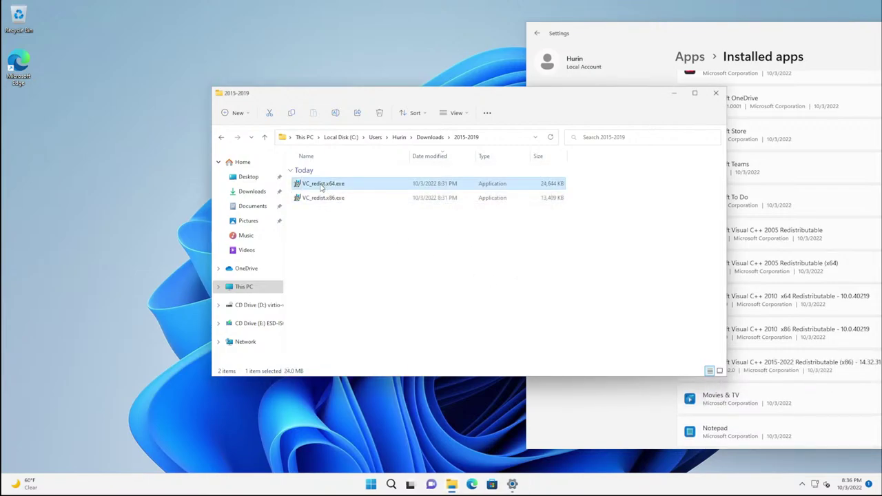
pyautogui.rightClick(321, 186)
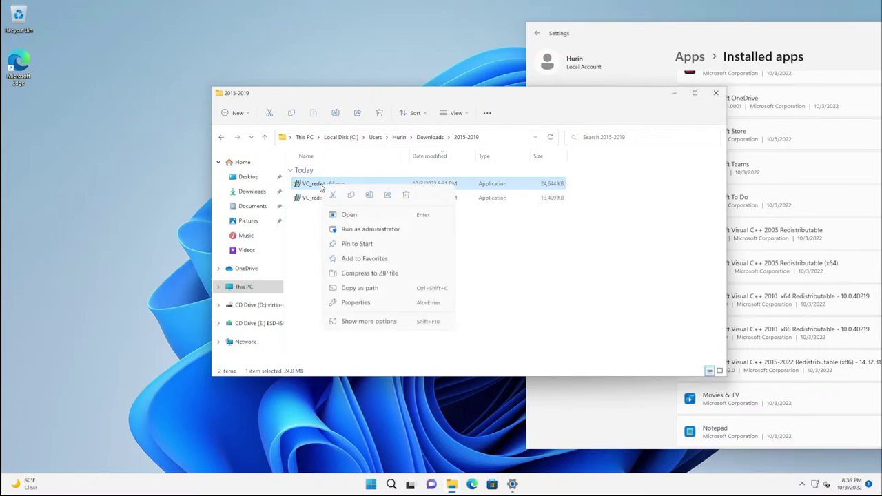
pyautogui.click(363, 232)
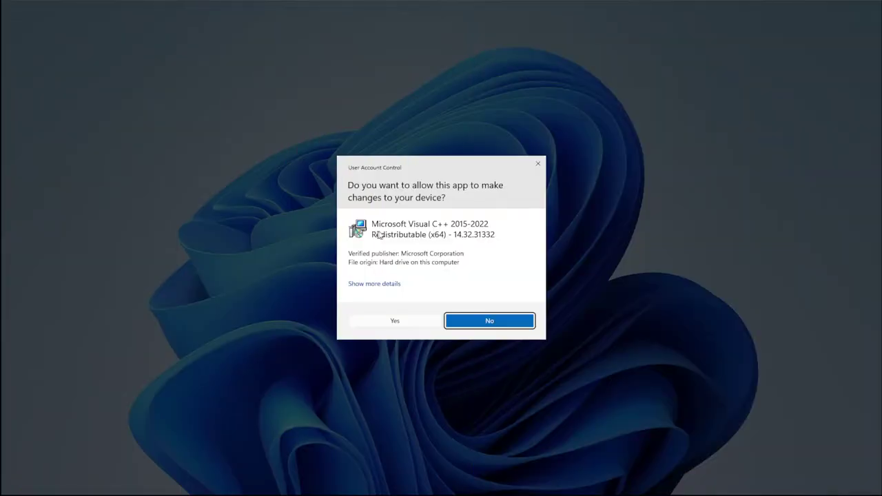
pyautogui.click(421, 319)
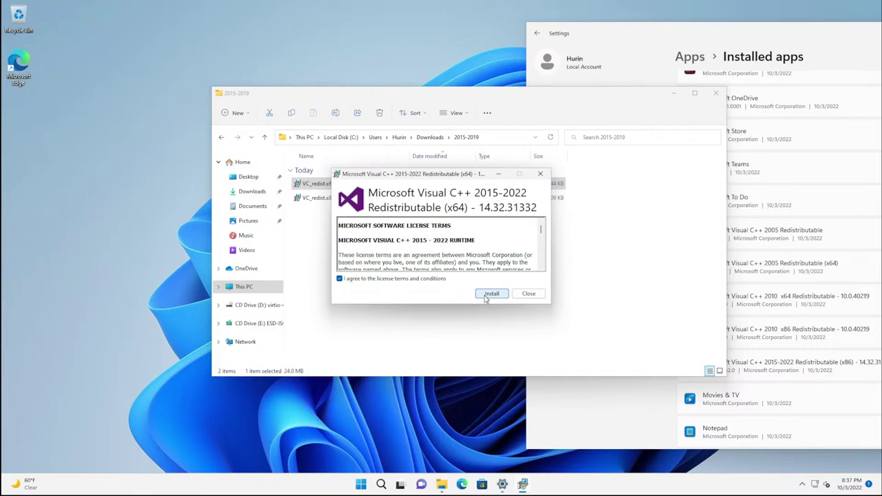
pyautogui.click(491, 294)
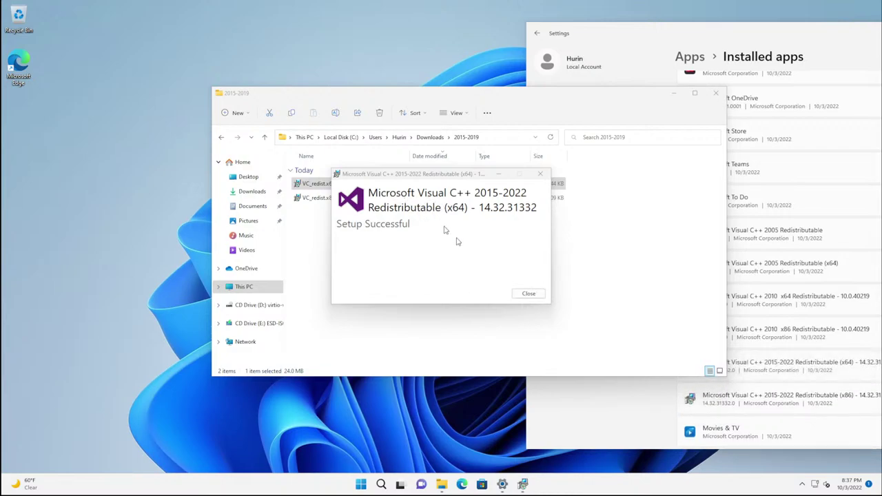
pyautogui.click(526, 293)
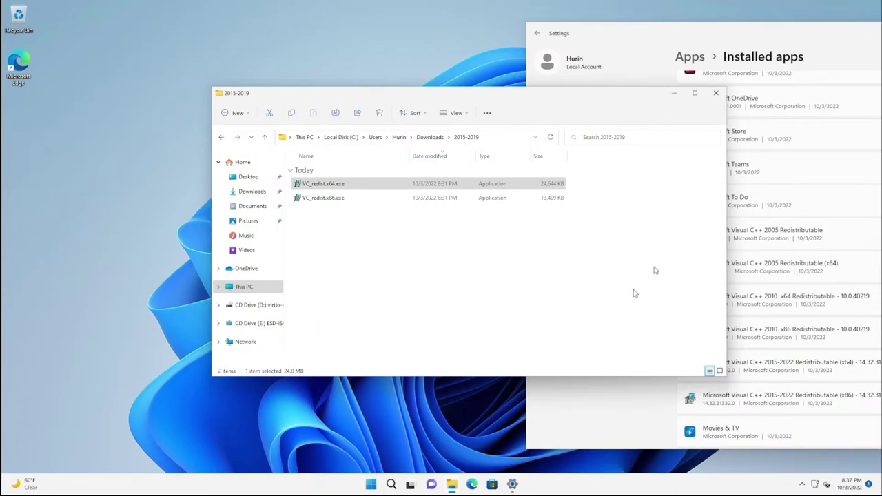
# Step: Run directx_Jun2010_redist.exe from the directx folder as administrator and accept its license
pyautogui.moveTo(625, 103); pyautogui.dragTo(459, 77)
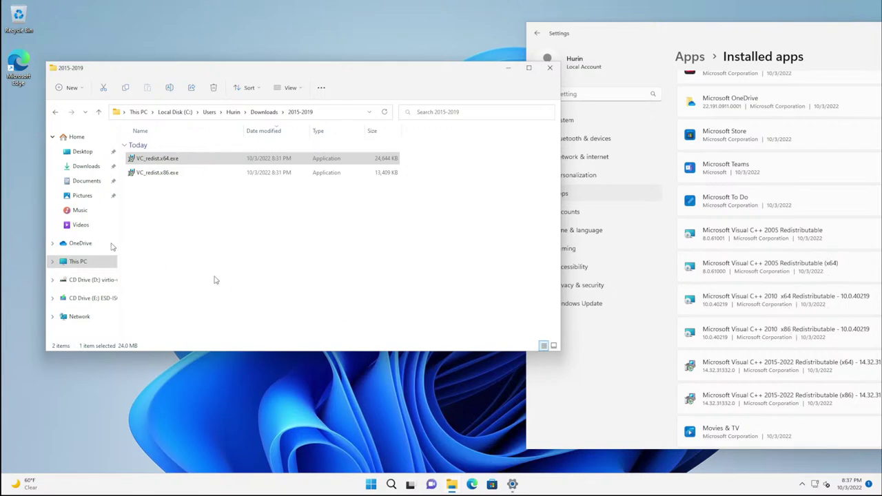
pyautogui.click(264, 112)
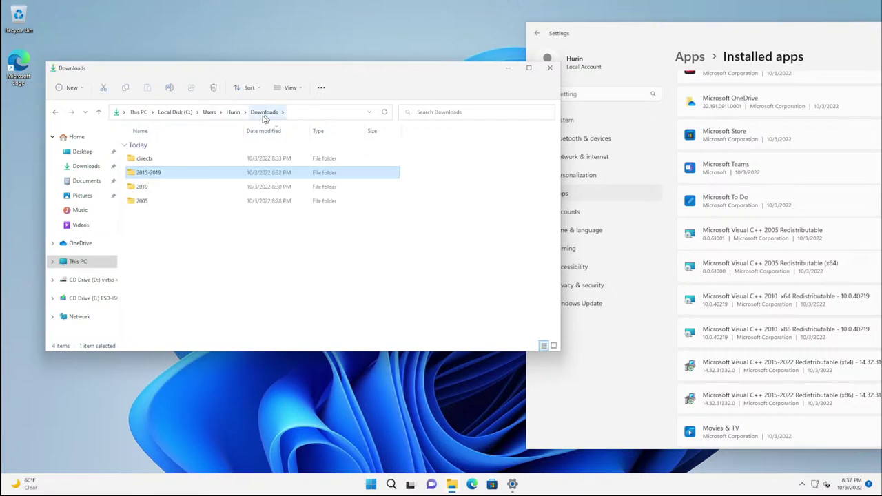
pyautogui.doubleClick(145, 160)
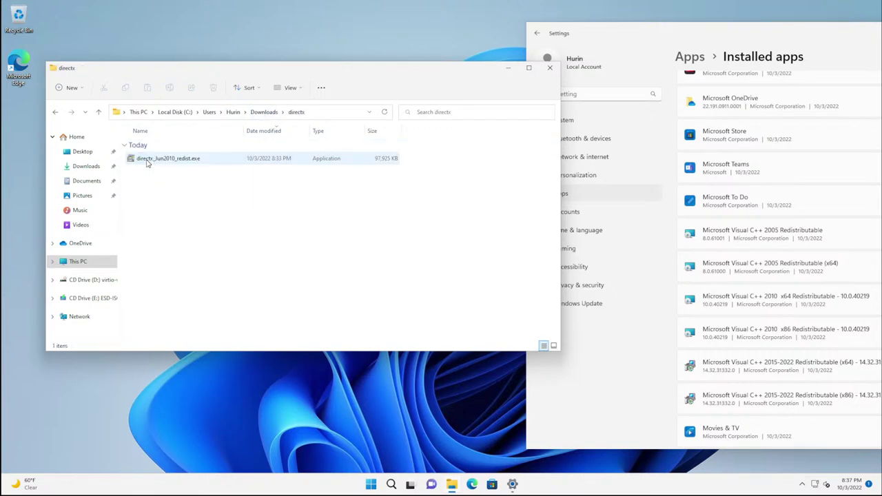
pyautogui.rightClick(146, 163)
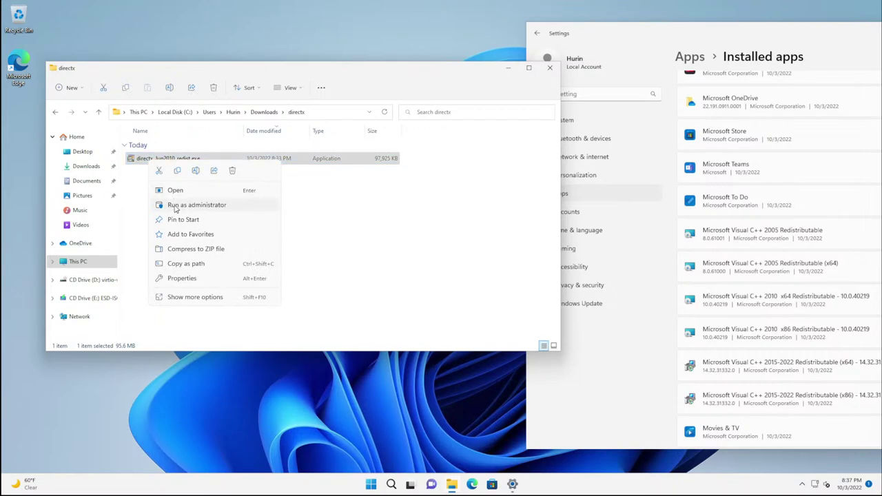
pyautogui.click(175, 206)
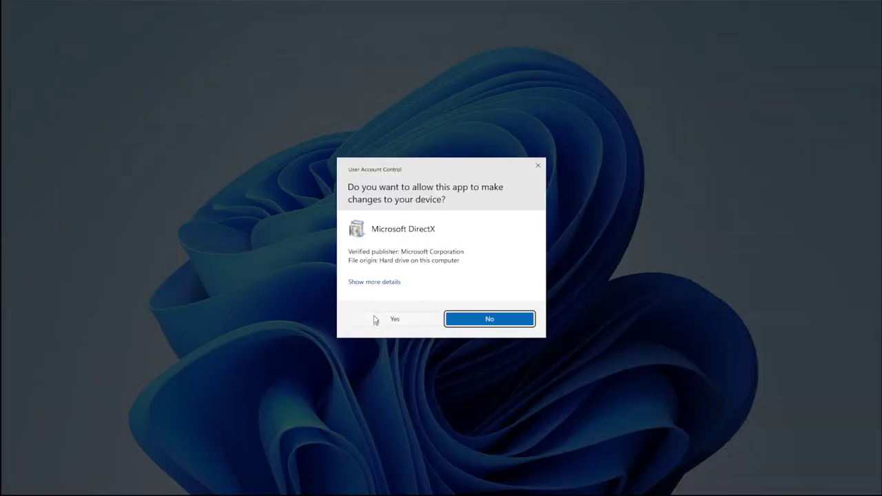
pyautogui.click(375, 318)
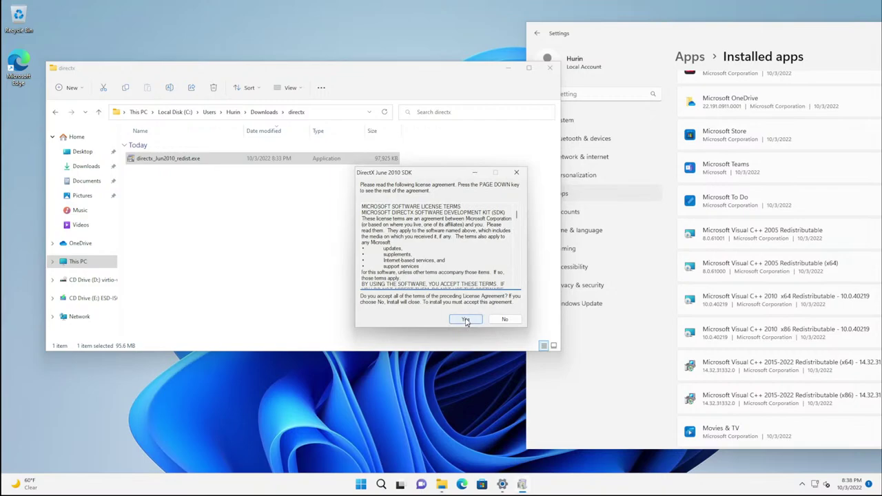
pyautogui.click(466, 320)
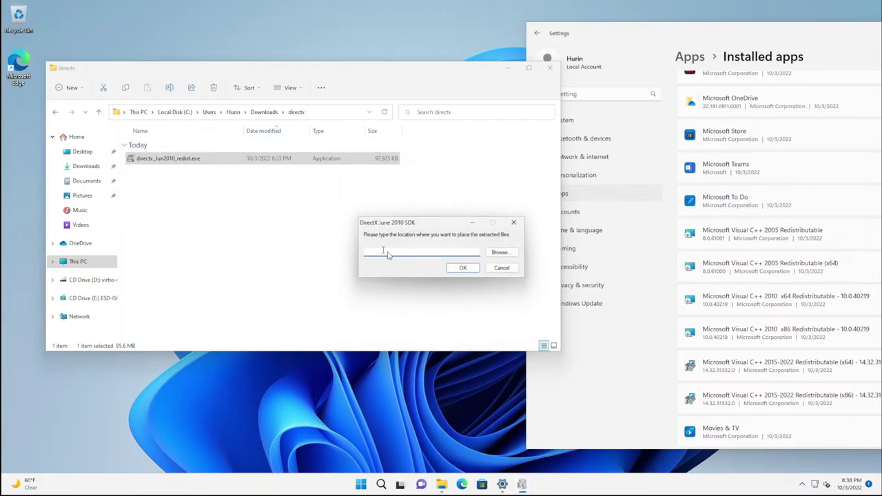
# Step: Create a new folder named inst on the desktop to hold the extracted files
pyautogui.click(495, 254)
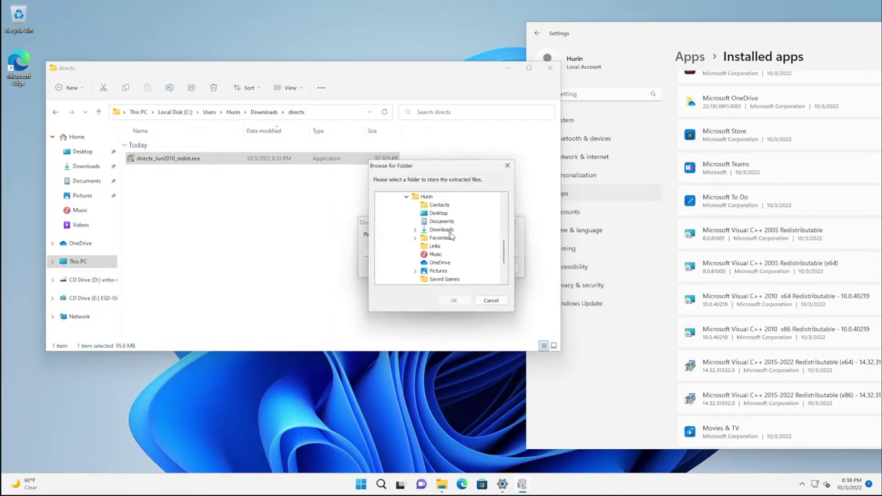
pyautogui.scroll(2, 436, 259)
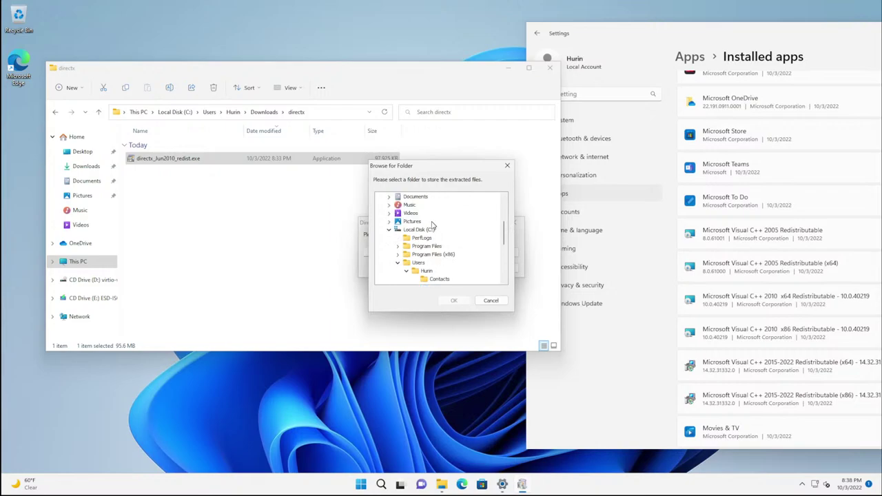
pyautogui.click(438, 238)
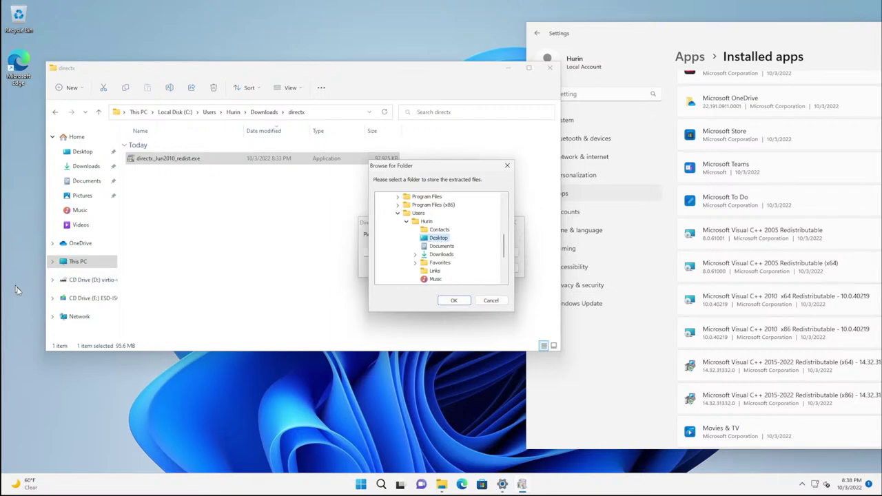
pyautogui.rightClick(20, 386)
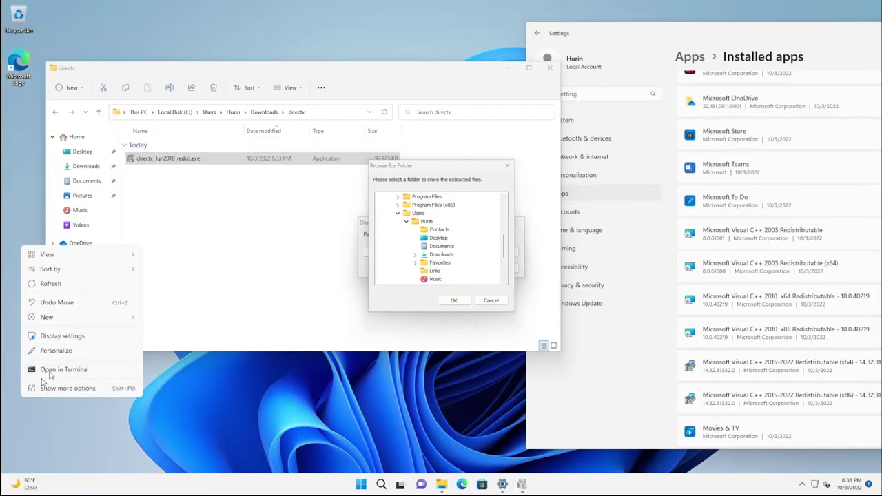
pyautogui.click(165, 318)
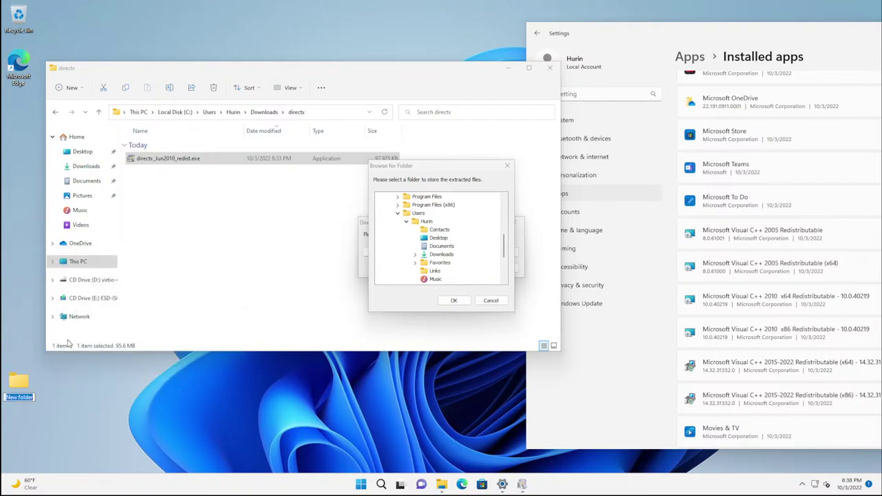
pyautogui.write('inst')
pyautogui.press('Return')
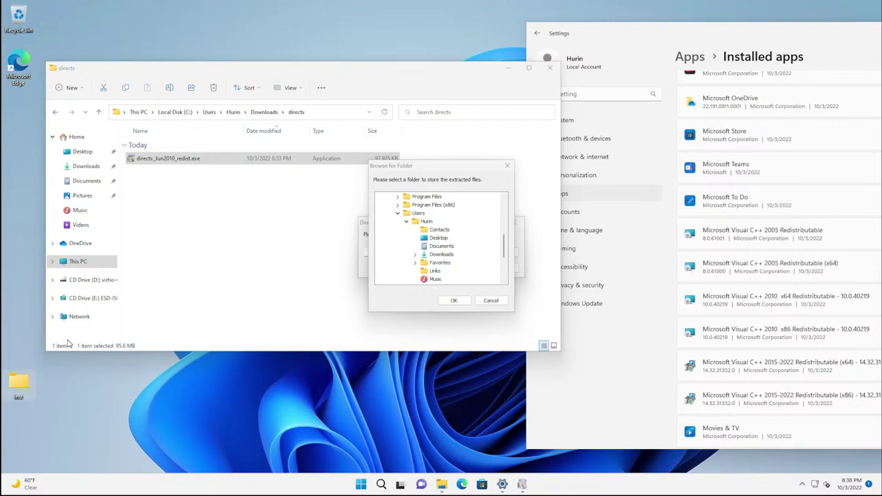
# Step: Try entering c:\inst as the extraction path, then clear it
pyautogui.click(434, 238)
pyautogui.scroll(-3, 441, 241)
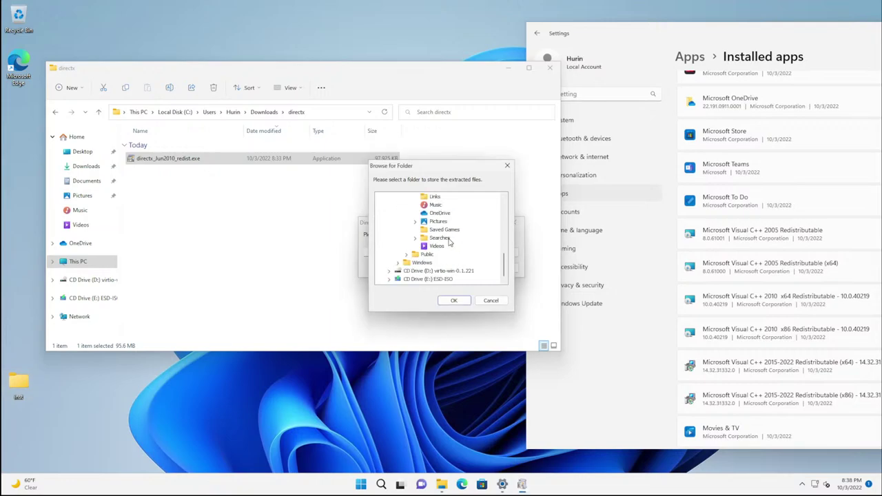
pyautogui.scroll(5, 449, 241)
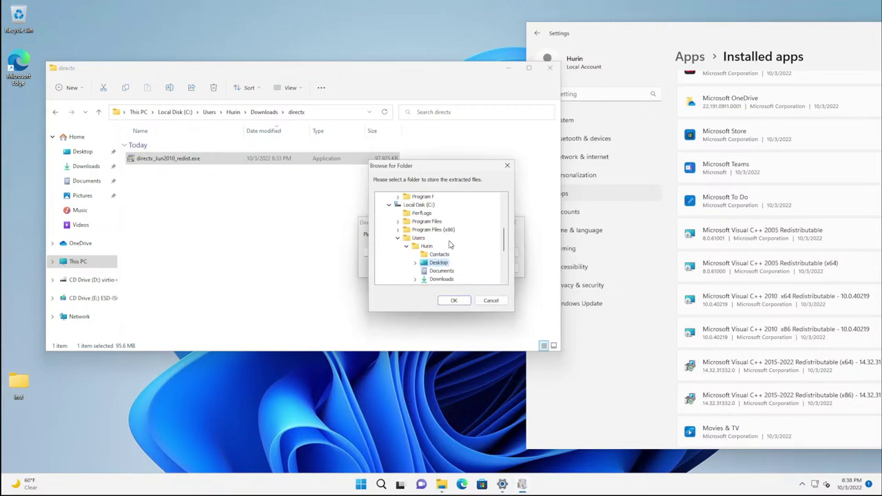
pyautogui.scroll(-3, 452, 245)
pyautogui.click(489, 301)
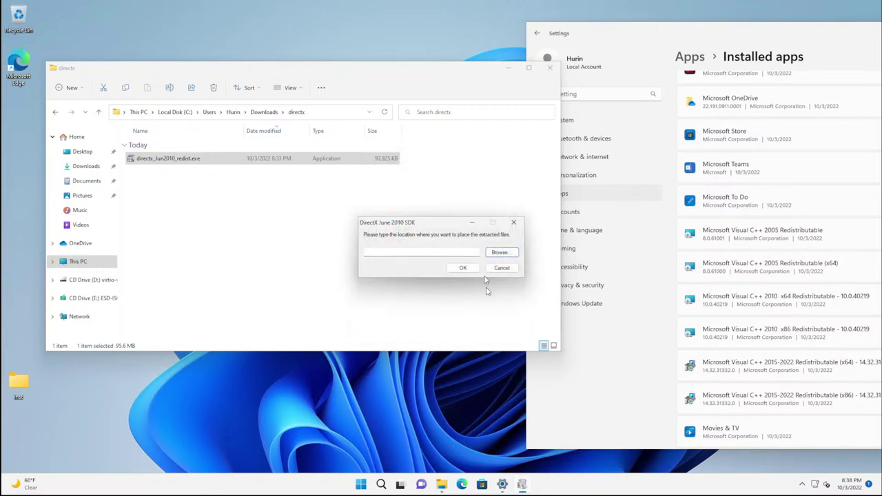
pyautogui.click(442, 253)
pyautogui.write('c:\\')
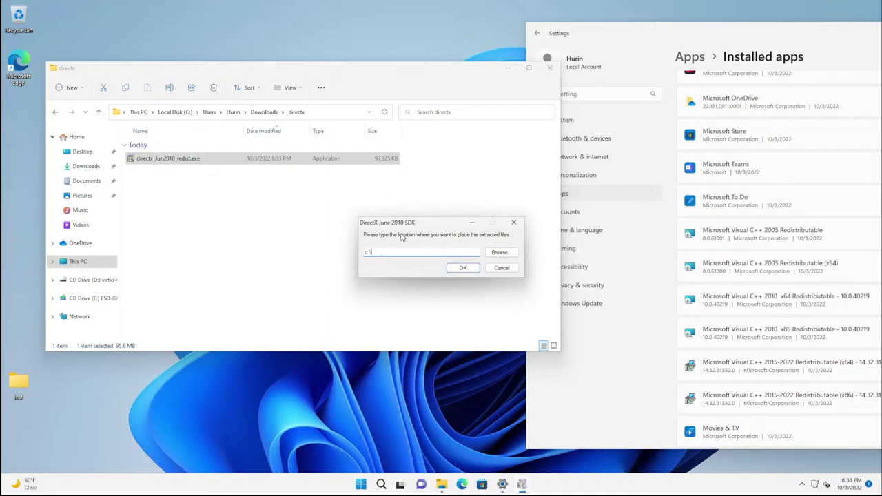
pyautogui.write('inst')
pyautogui.press('BackSpace')
pyautogui.press('BackSpace')
pyautogui.press('BackSpace')
pyautogui.press('BackSpace')
pyautogui.press('BackSpace')
pyautogui.press('BackSpace')
pyautogui.press('BackSpace')
# Step: Choose Desktop > inst as the target and extract the DirectX June 2010 files
pyautogui.click(501, 253)
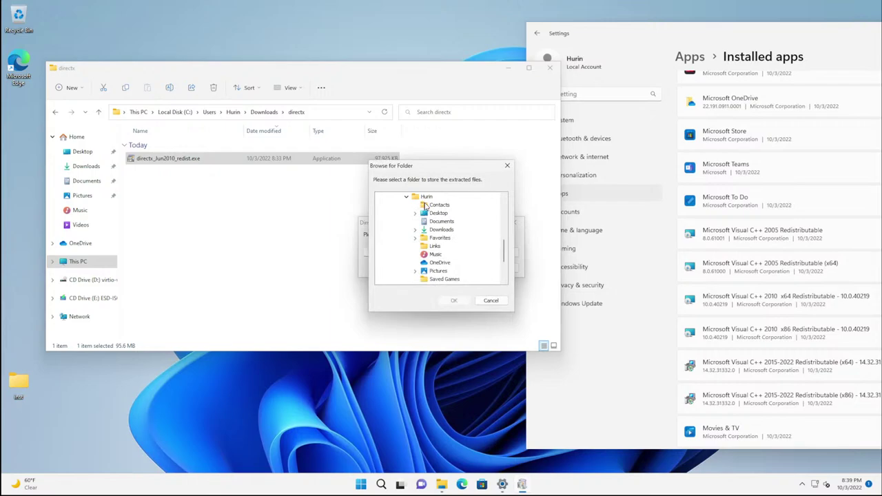
pyautogui.click(416, 214)
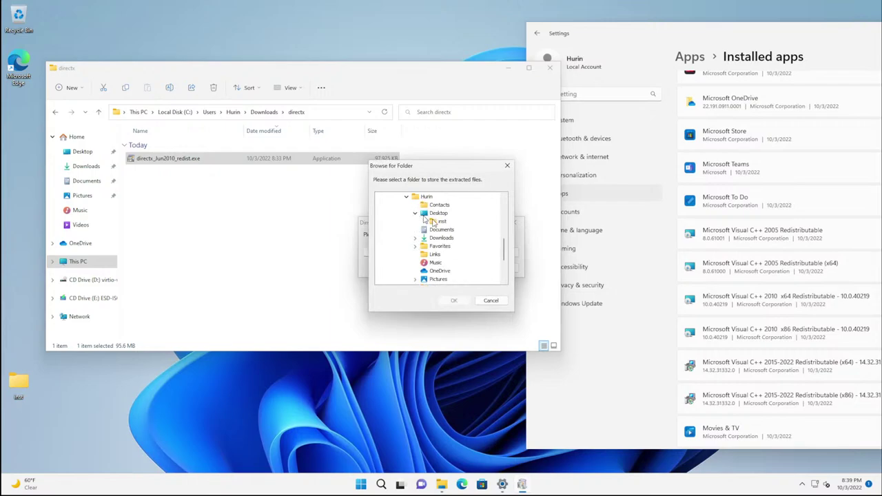
pyautogui.click(439, 222)
pyautogui.click(453, 301)
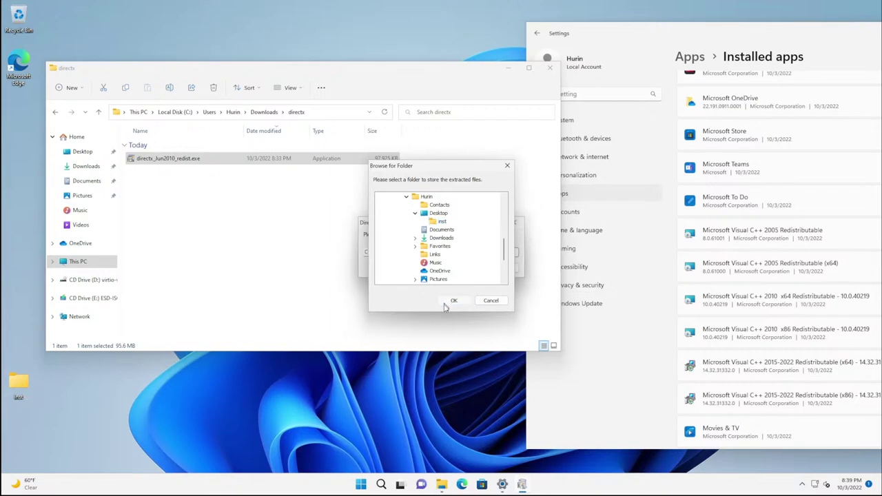
pyautogui.click(458, 270)
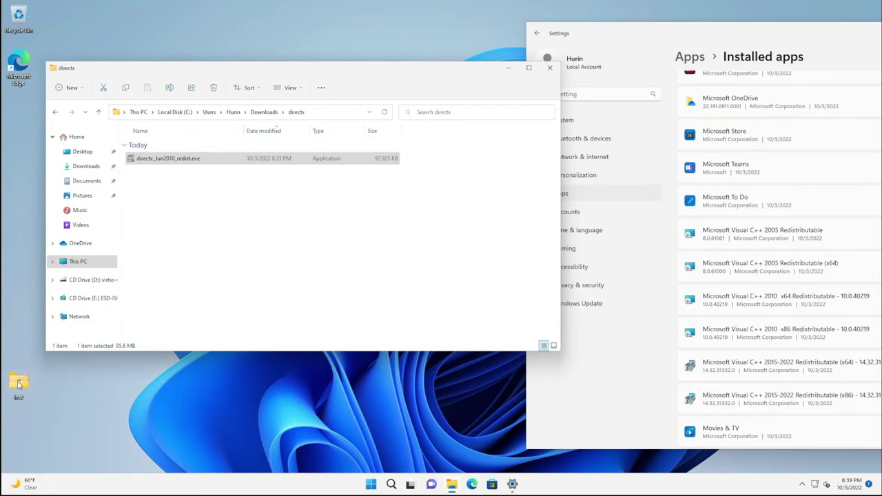
# Step: Open the inst folder from the desktop and scroll its extracted files to DXSETUP.exe
pyautogui.click(21, 383)
pyautogui.doubleClick(21, 384)
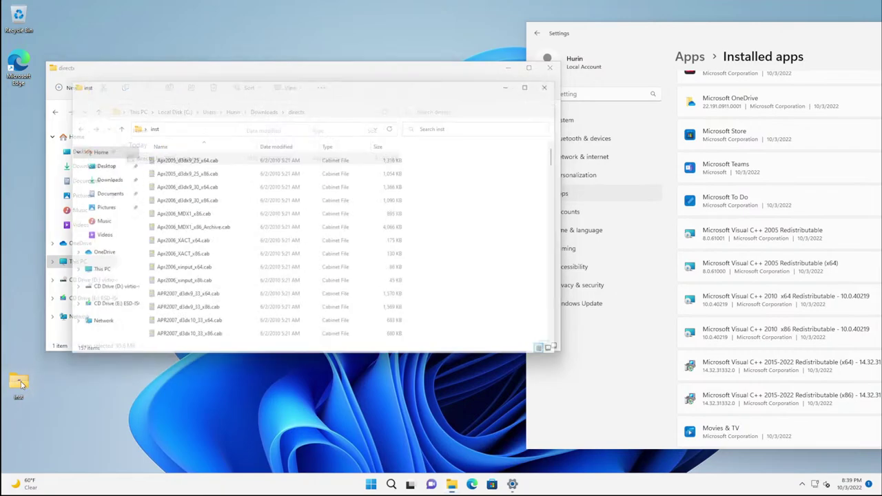
pyautogui.scroll(-20, 184, 205)
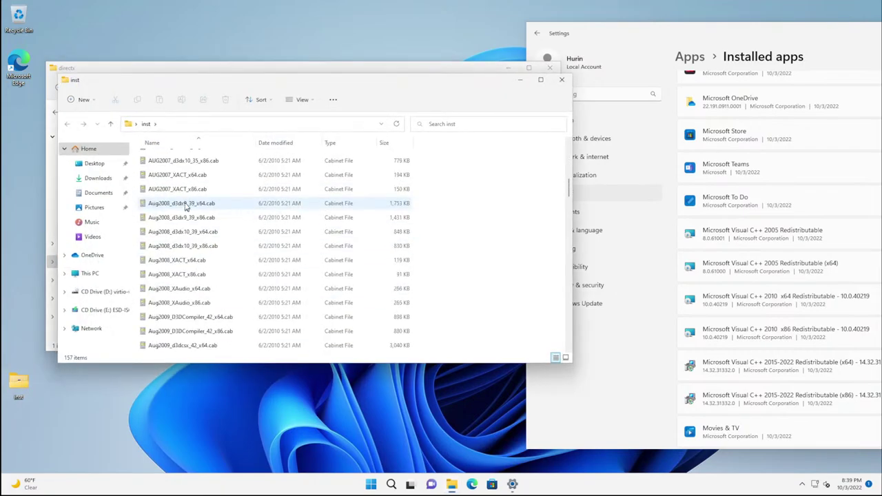
pyautogui.scroll(-15, 191, 208)
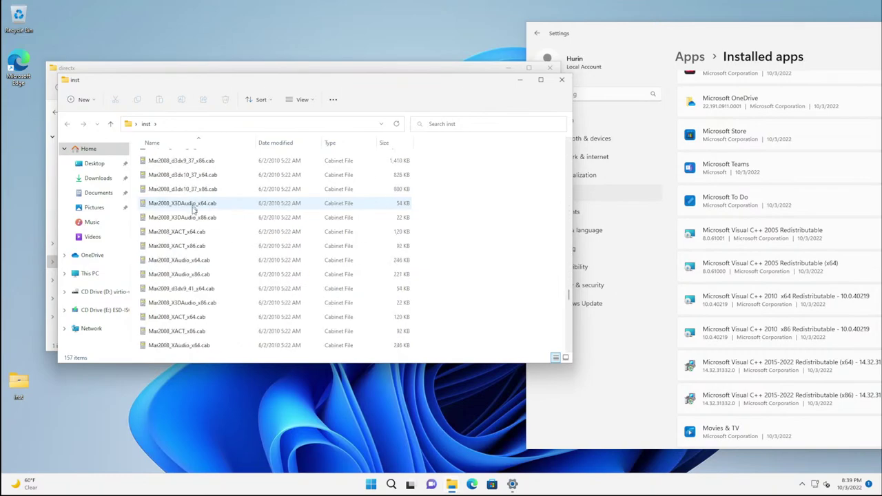
pyautogui.scroll(15, 204, 238)
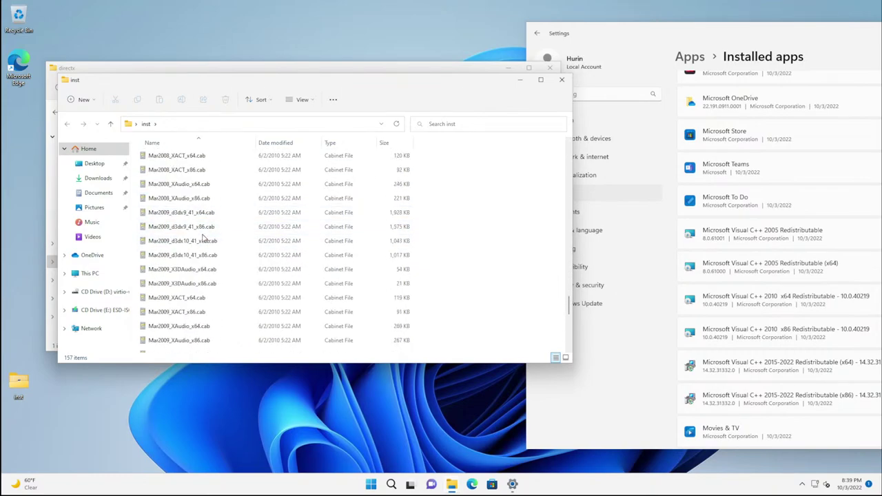
pyautogui.scroll(10, 200, 248)
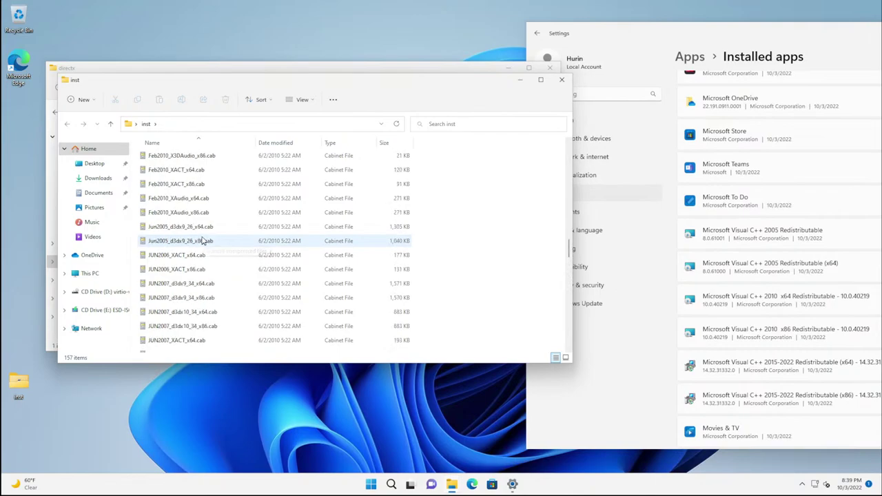
pyautogui.scroll(-1, 171, 292)
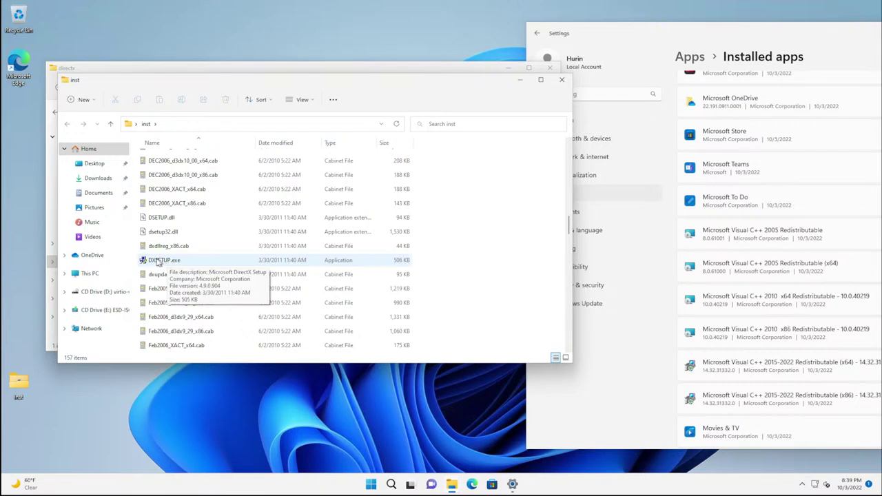
# Step: Run DXSETUP.exe as administrator, accept the license, install the runtimes, and finish
pyautogui.rightClick(158, 262)
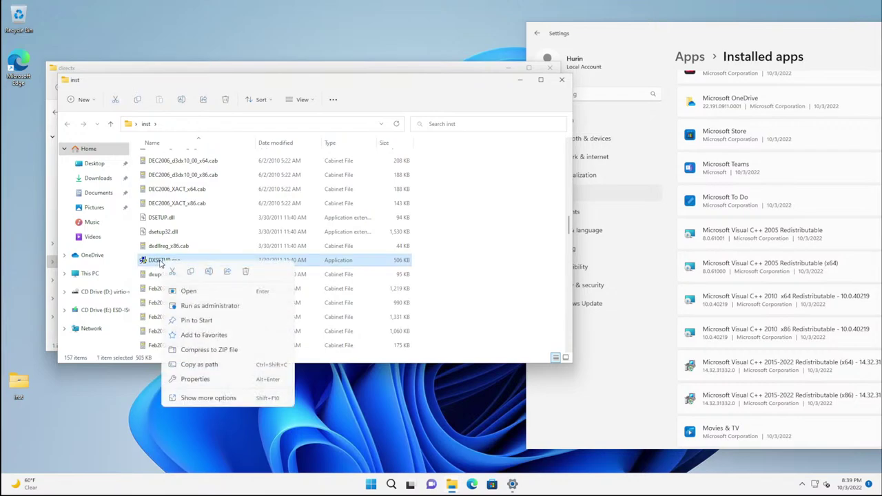
pyautogui.click(197, 310)
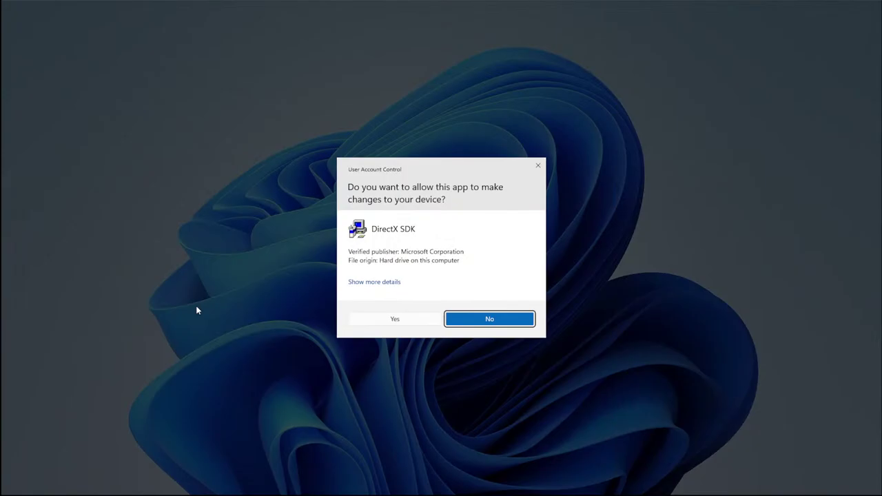
pyautogui.click(417, 322)
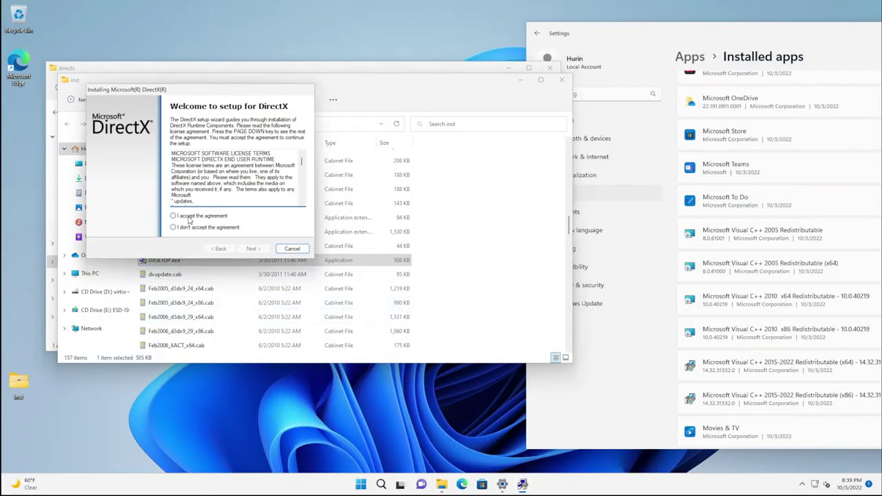
pyautogui.click(190, 217)
pyautogui.click(252, 249)
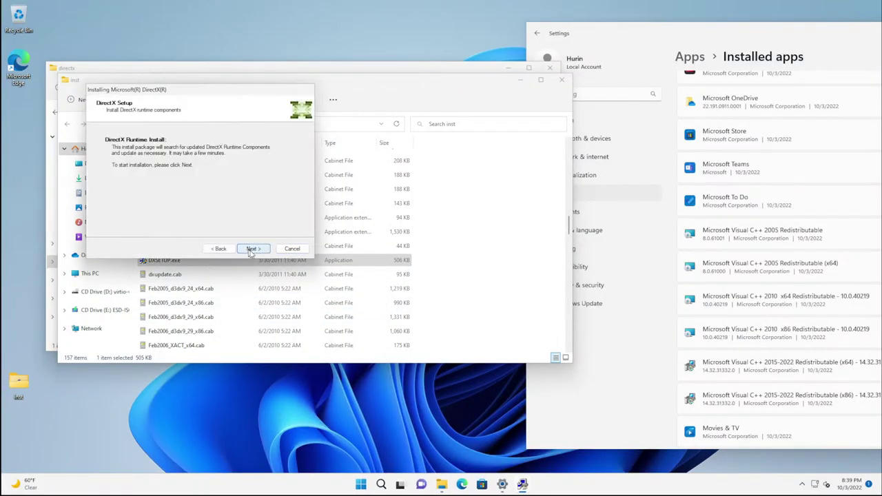
pyautogui.click(252, 248)
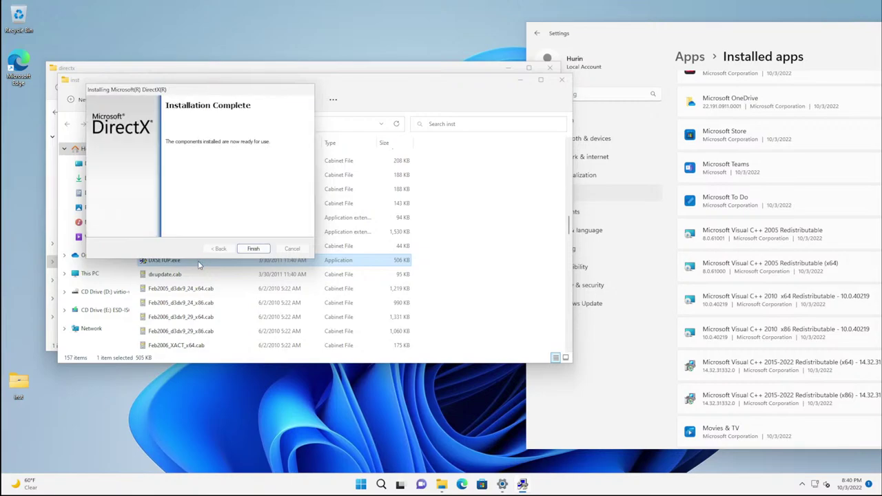
pyautogui.click(254, 249)
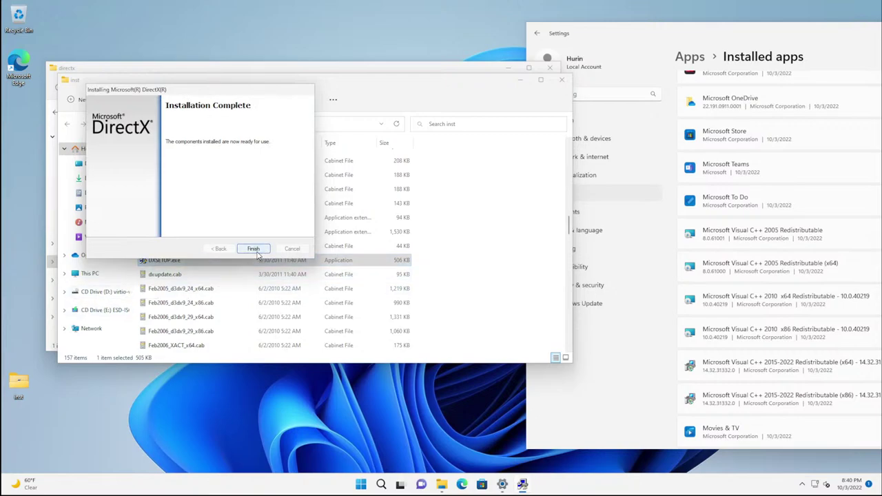
# Step: Close the inst and directx folder windows and the Settings window
pyautogui.click(563, 80)
pyautogui.click(549, 67)
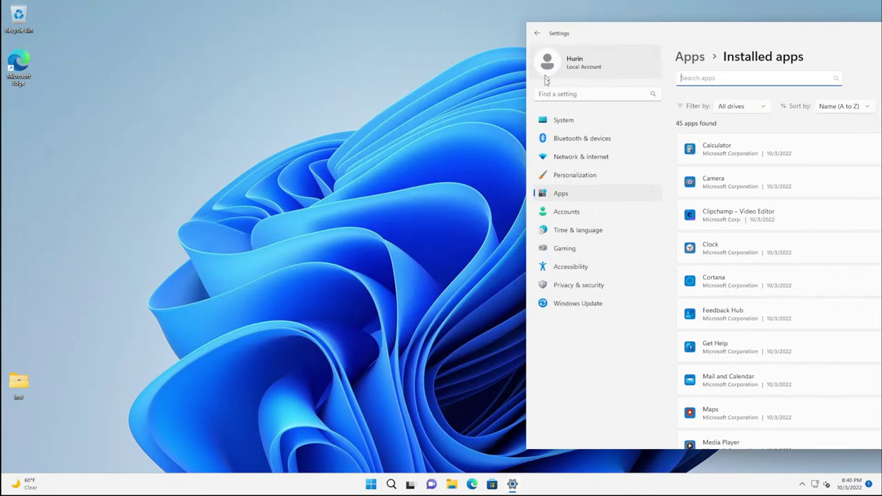
pyautogui.moveTo(689, 36); pyautogui.dragTo(296, 36)
pyautogui.click(678, 35)
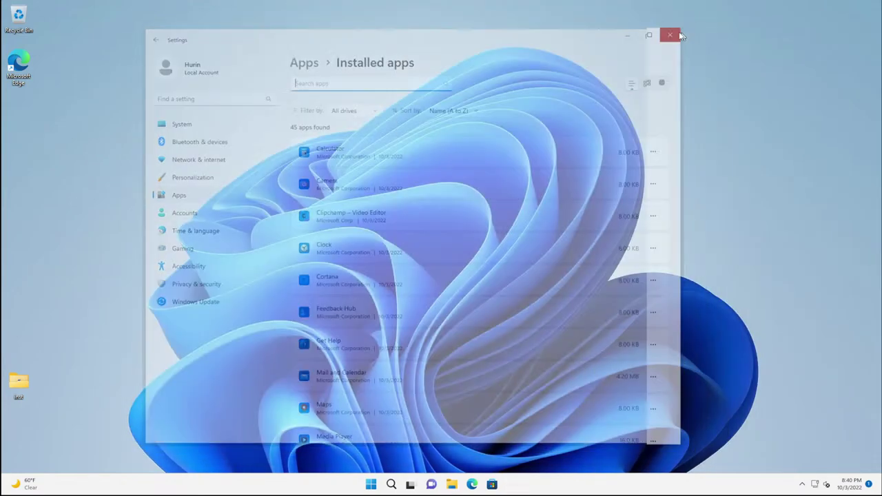
pyautogui.doubleClick(20, 64)
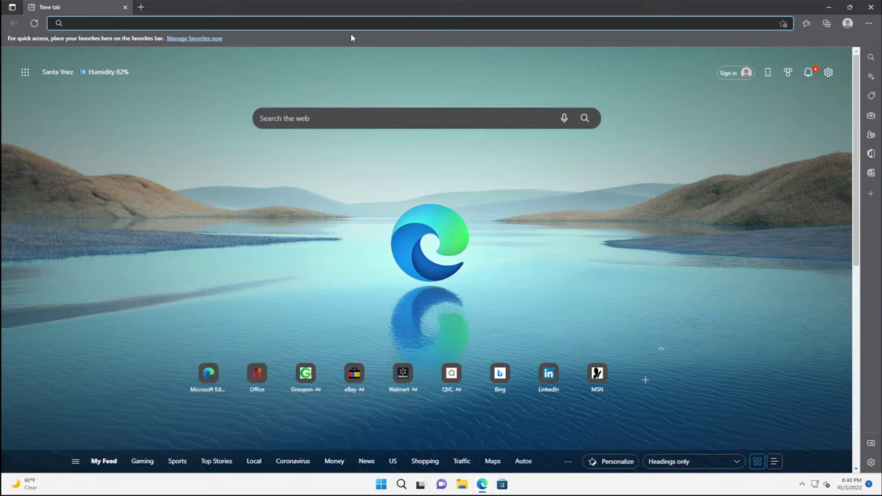
pyautogui.write('www.lotro.com')
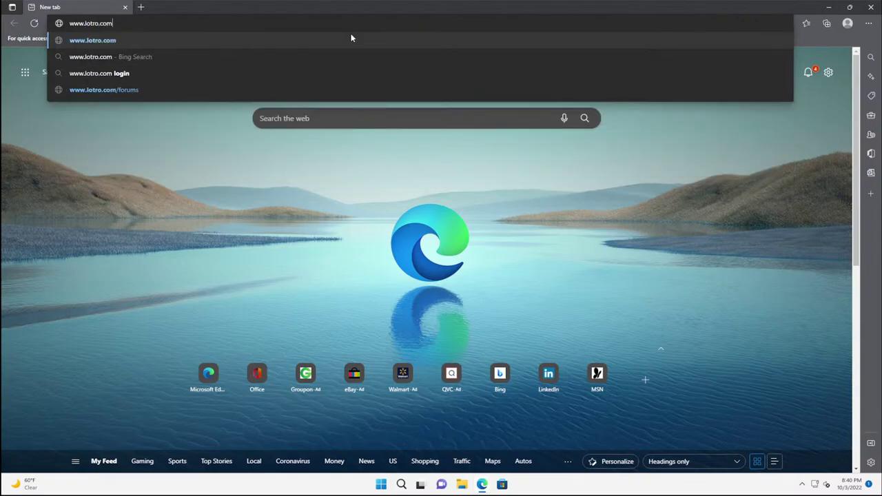
pyautogui.press('Return')
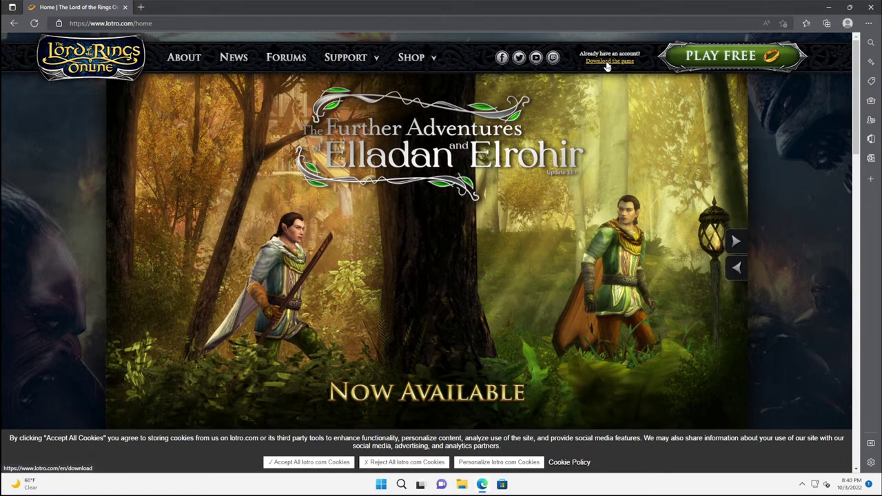
# Step: Download the PC game installer from lotro.com's Download page and accept all cookies
pyautogui.click(608, 63)
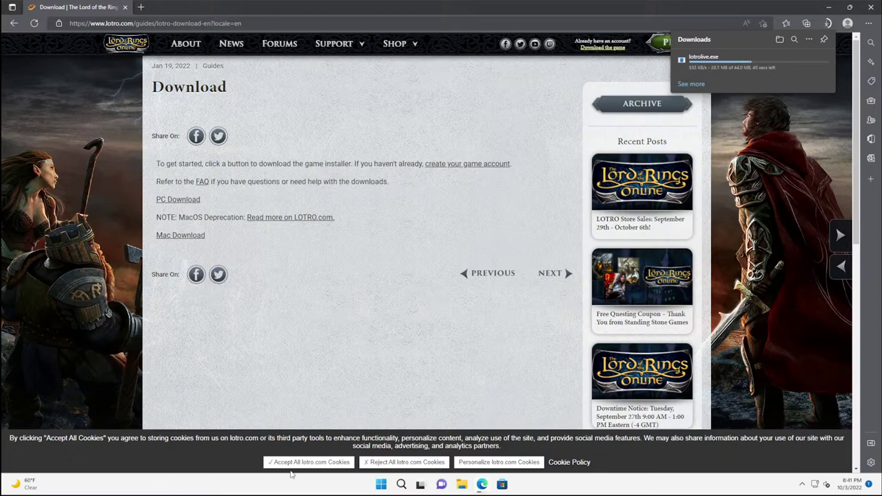
pyautogui.click(327, 463)
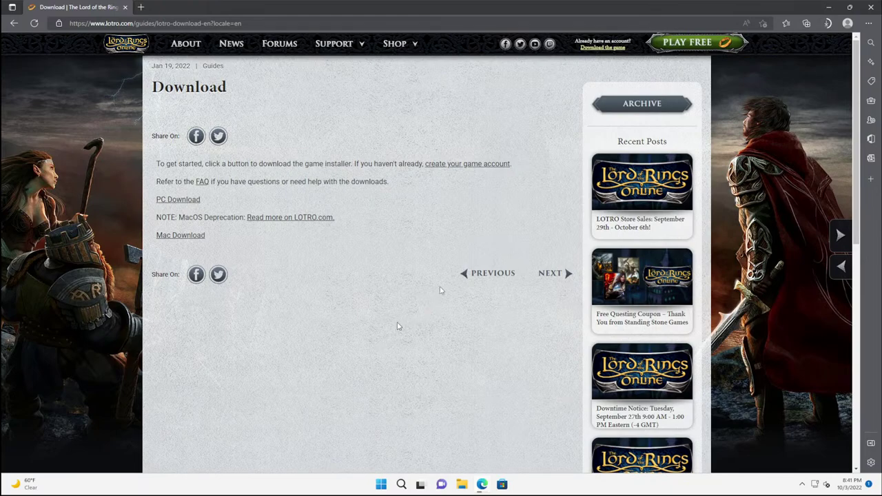
pyautogui.click(827, 22)
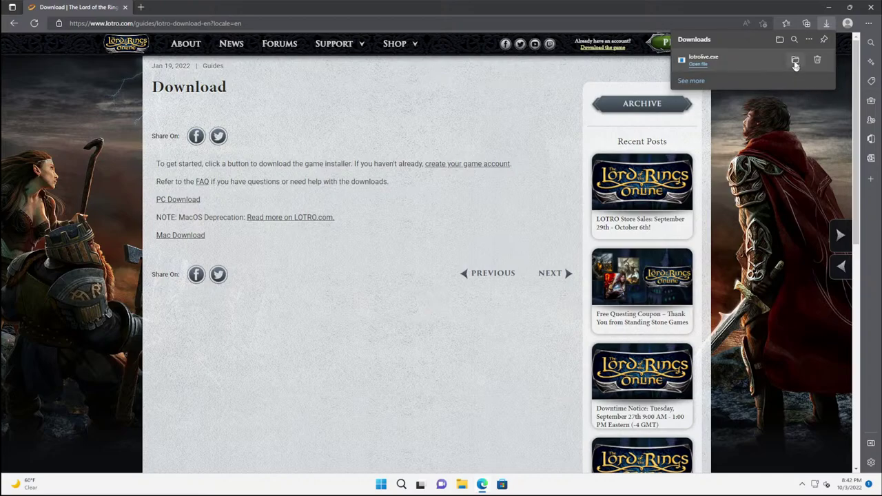
# Step: Show lotrolive.exe in the Downloads folder and close Edge
pyautogui.click(795, 62)
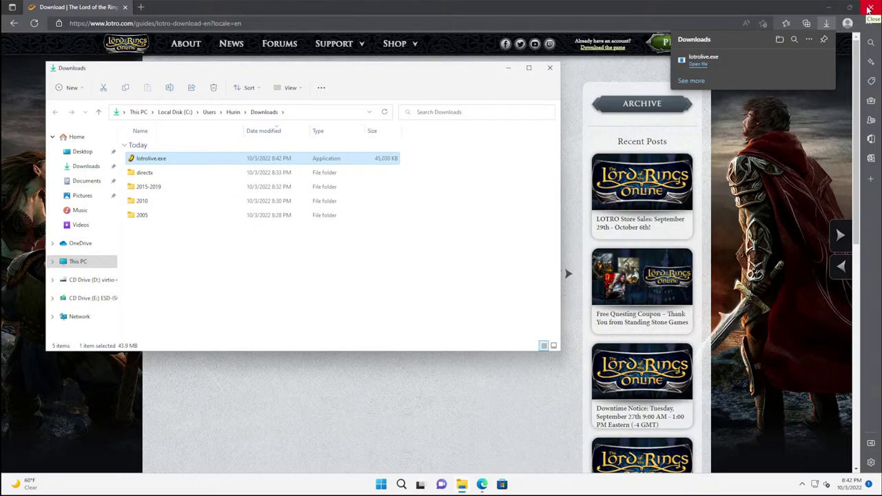
pyautogui.click(870, 9)
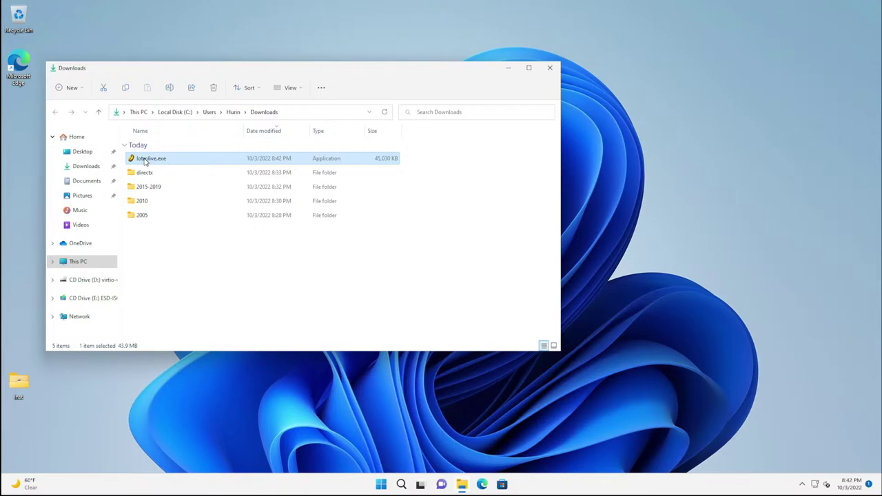
# Step: Run lotrolive.exe with administrator approval, confirm the setup language, and pass the welcome page
pyautogui.doubleClick(301, 160)
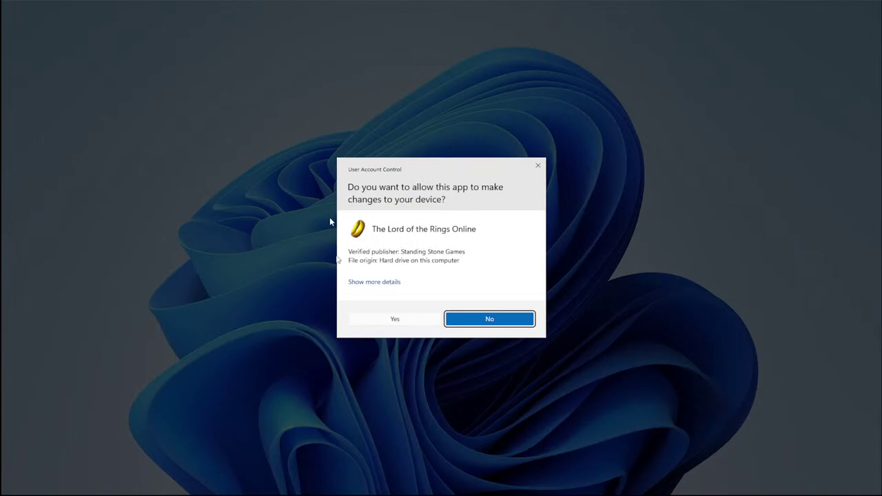
pyautogui.click(367, 321)
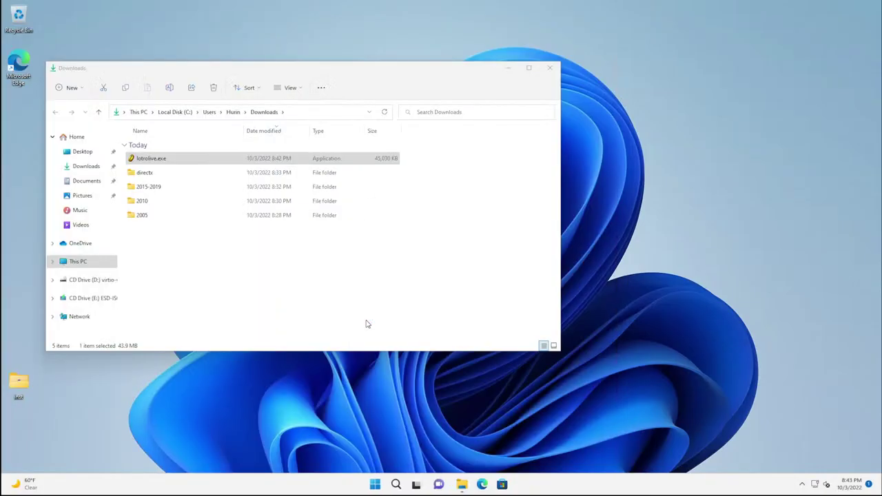
pyautogui.click(451, 262)
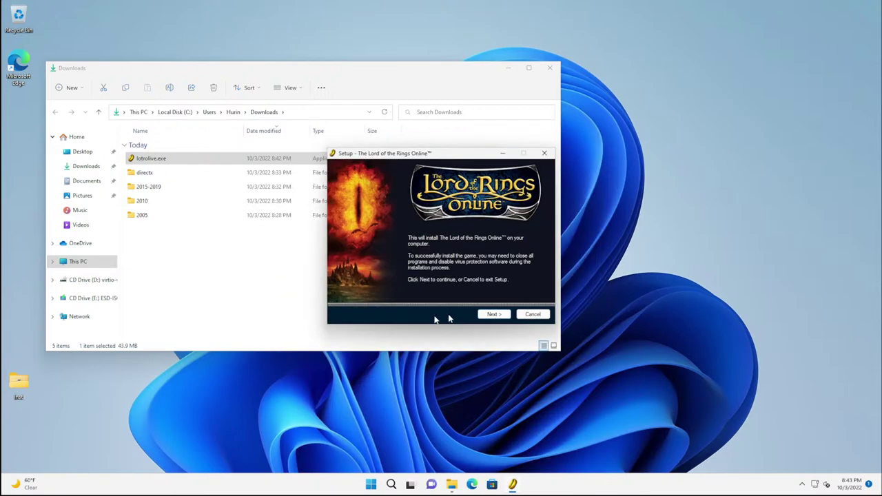
pyautogui.click(488, 314)
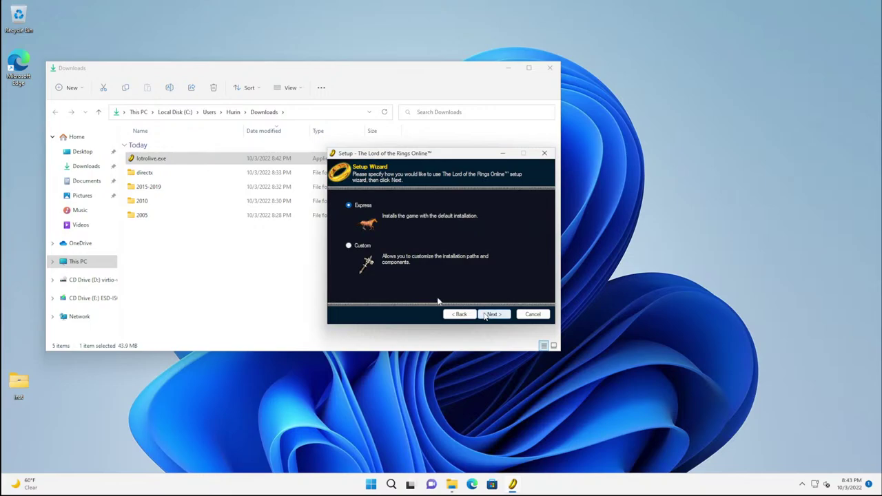
# Step: Accept the EULA, keep the default install folder, and install with a desktop icon
pyautogui.click(362, 246)
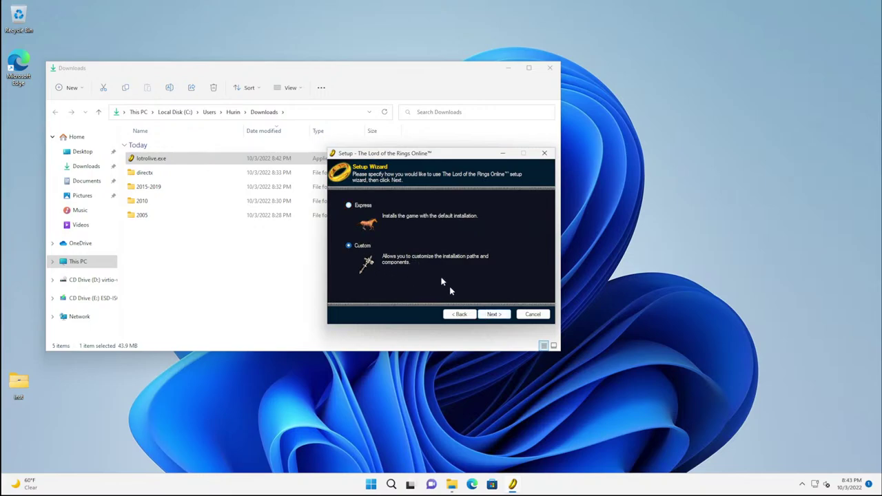
pyautogui.click(489, 314)
pyautogui.click(388, 287)
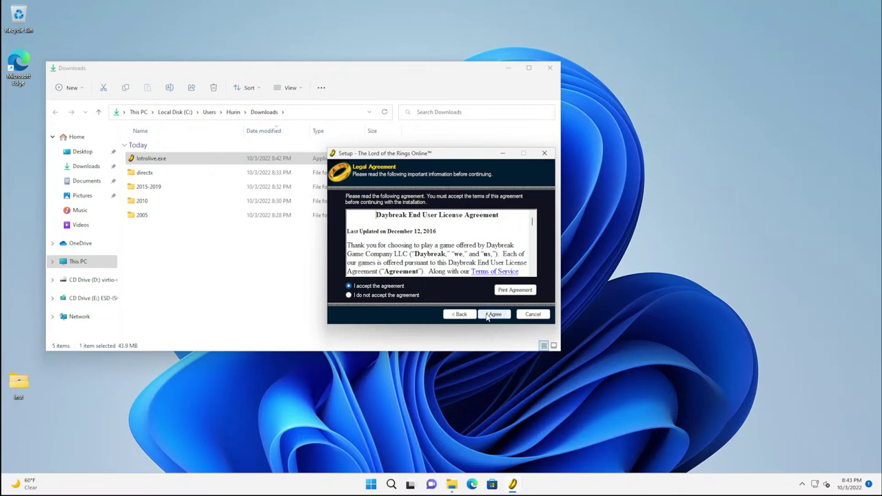
pyautogui.click(490, 315)
pyautogui.click(491, 314)
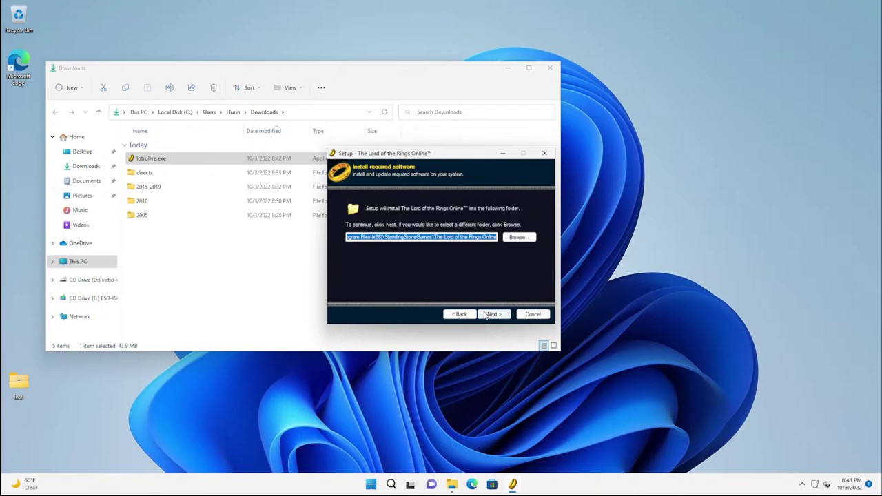
pyautogui.click(491, 314)
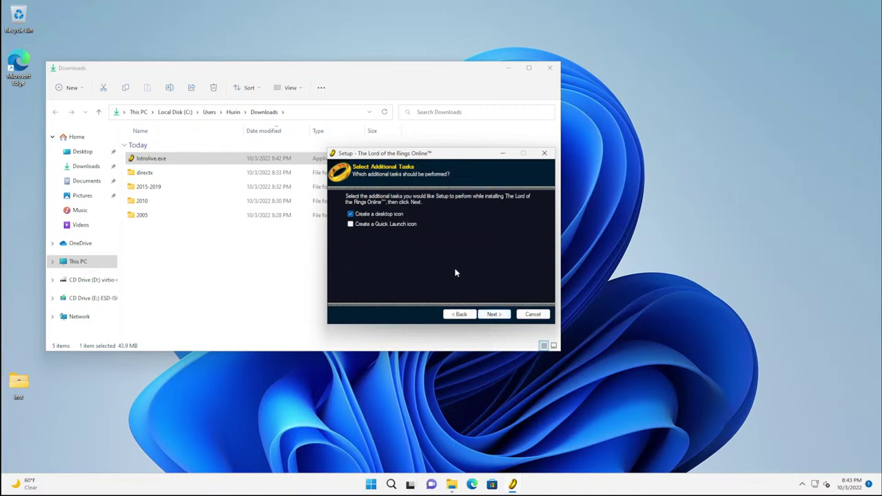
pyautogui.click(490, 313)
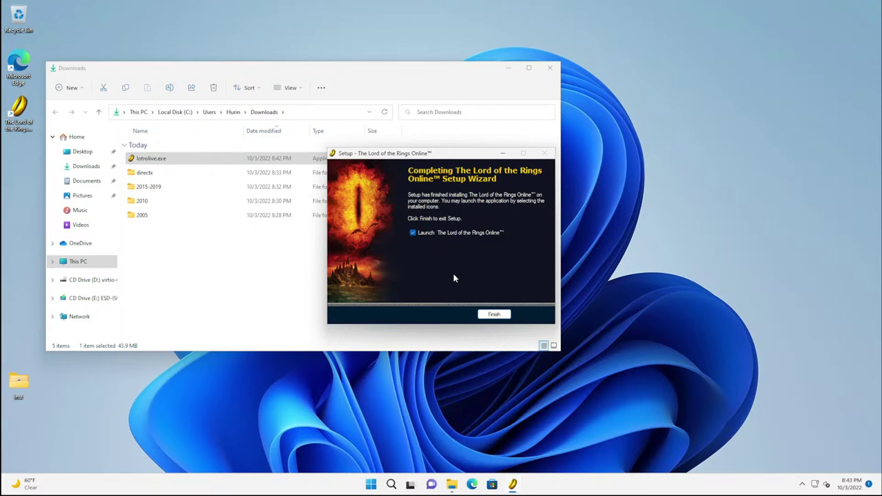
# Step: Finish setup with launch enabled, opt into High Resolution Data, and allow LotroLauncher
pyautogui.click(490, 315)
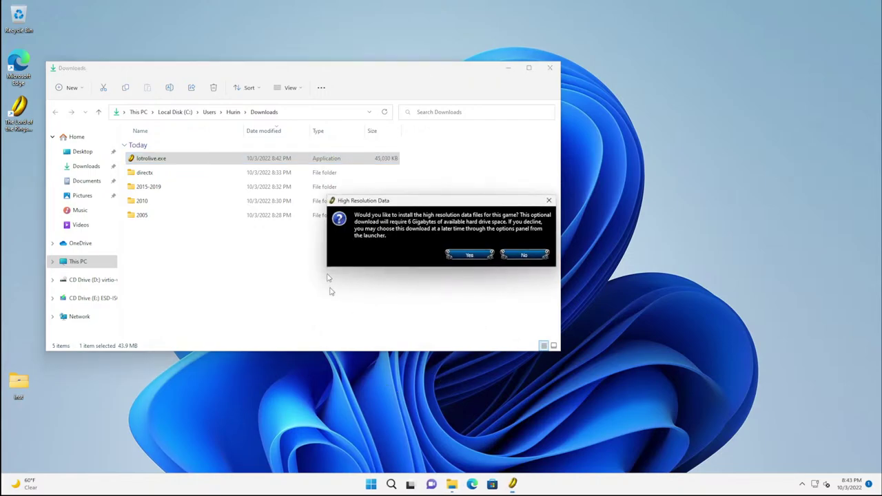
pyautogui.click(462, 255)
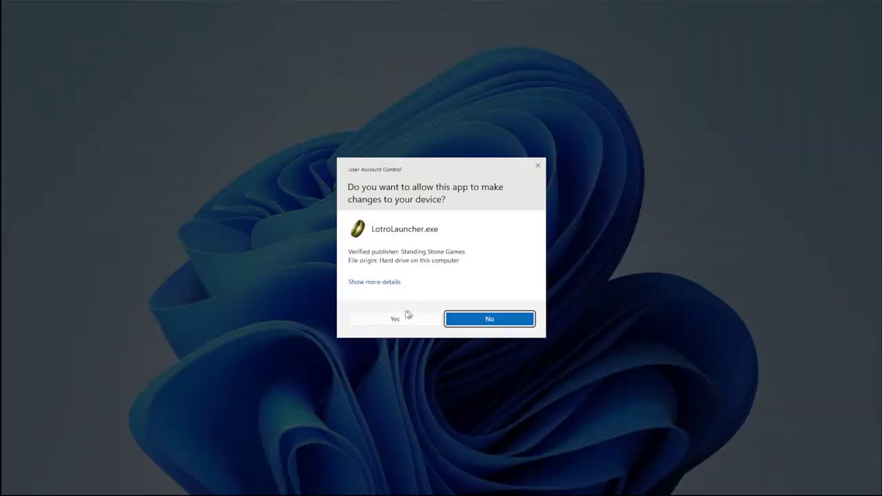
pyautogui.click(405, 321)
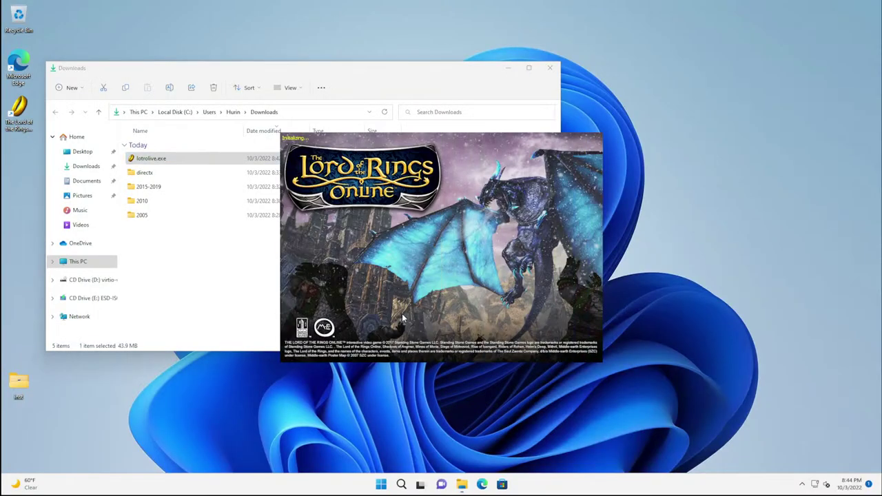
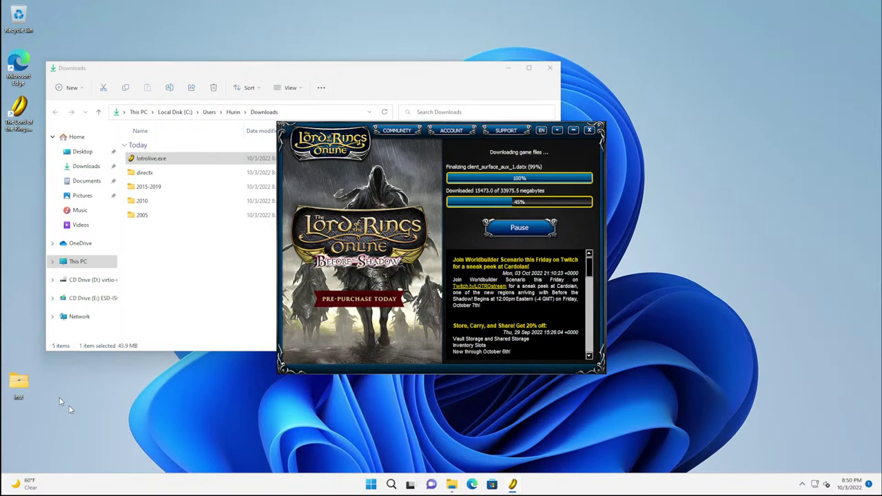
# Step: Set both plugged-in screen-off and sleep timeouts to Never, dismiss the power notices, and close Settings
pyautogui.press('super')
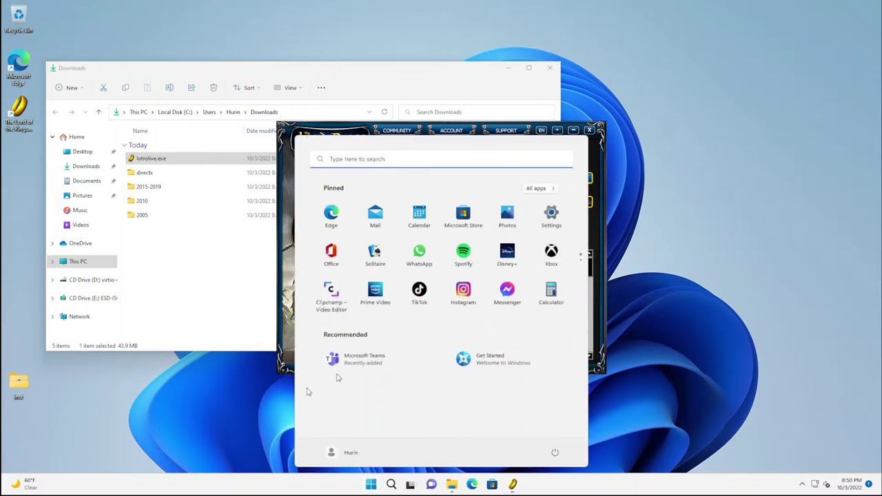
pyautogui.write('slee')
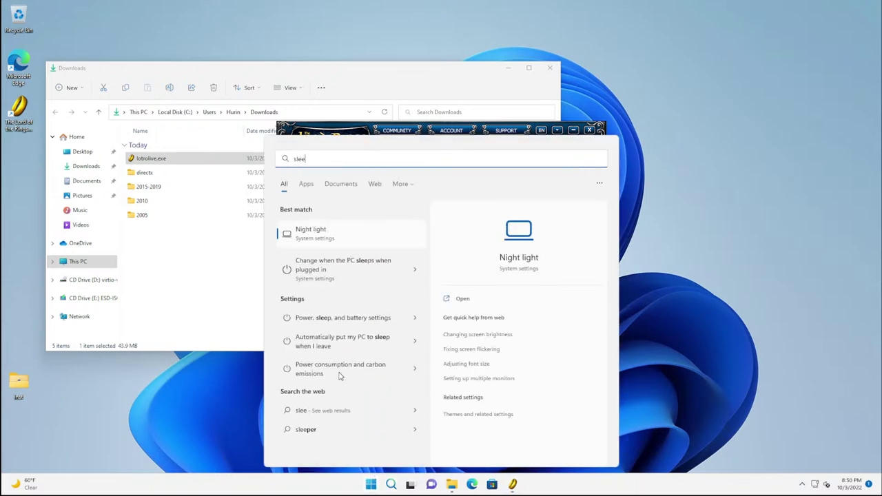
pyautogui.write('p')
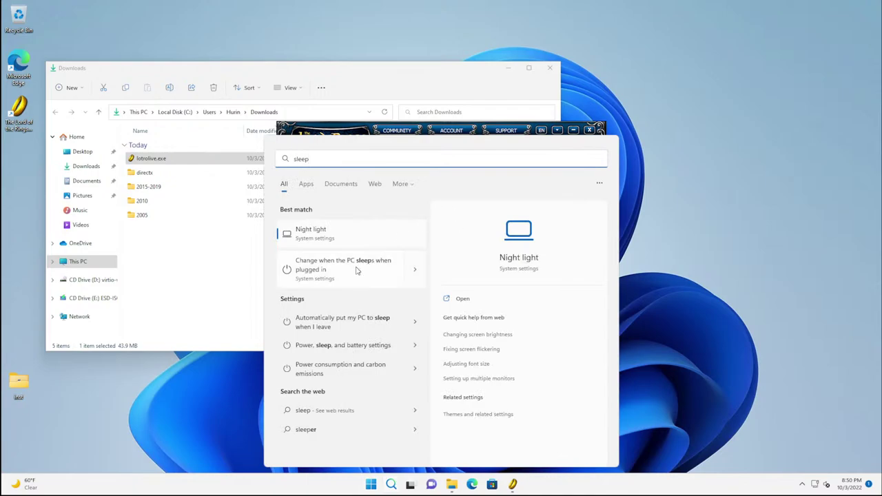
pyautogui.click(356, 271)
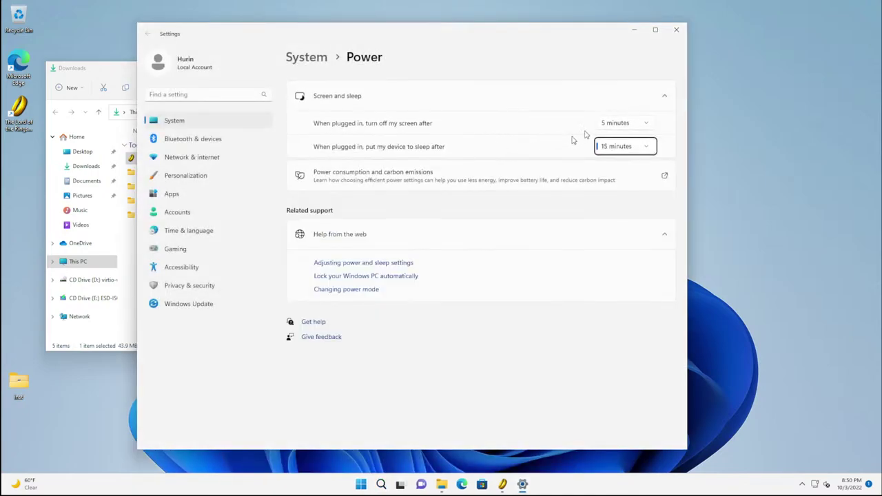
pyautogui.click(608, 124)
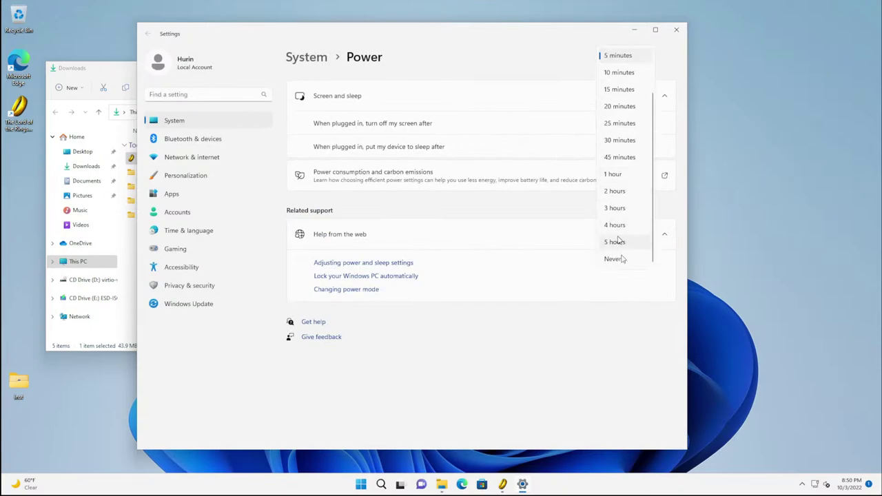
pyautogui.click(620, 257)
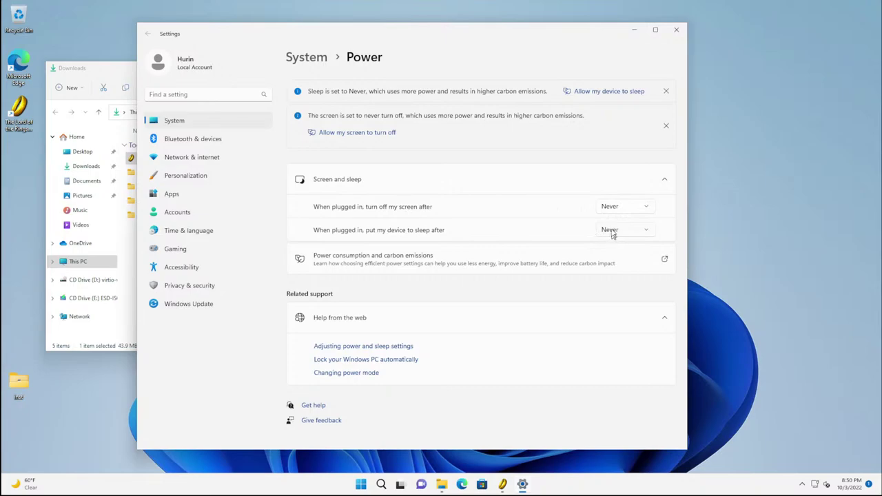
pyautogui.click(666, 91)
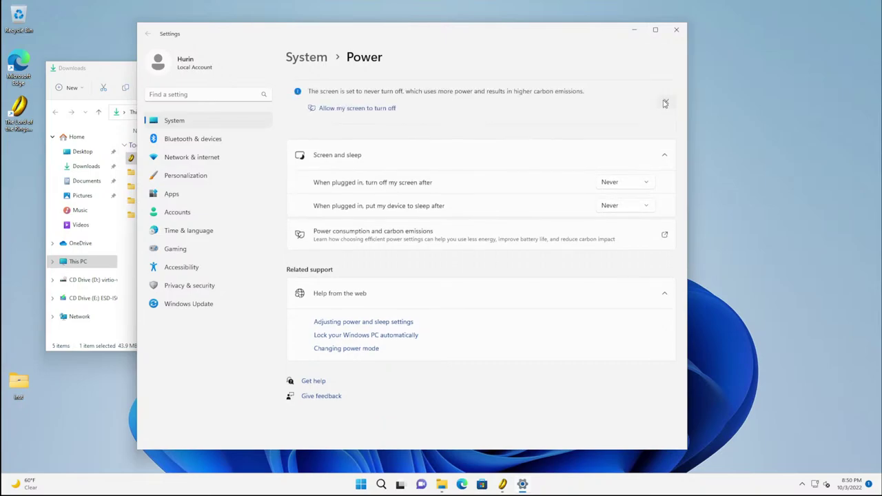
pyautogui.click(665, 103)
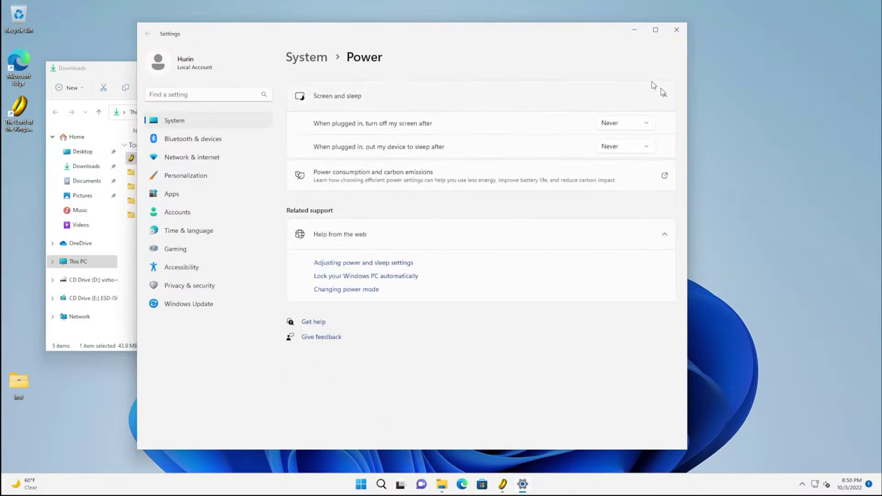
pyautogui.click(677, 31)
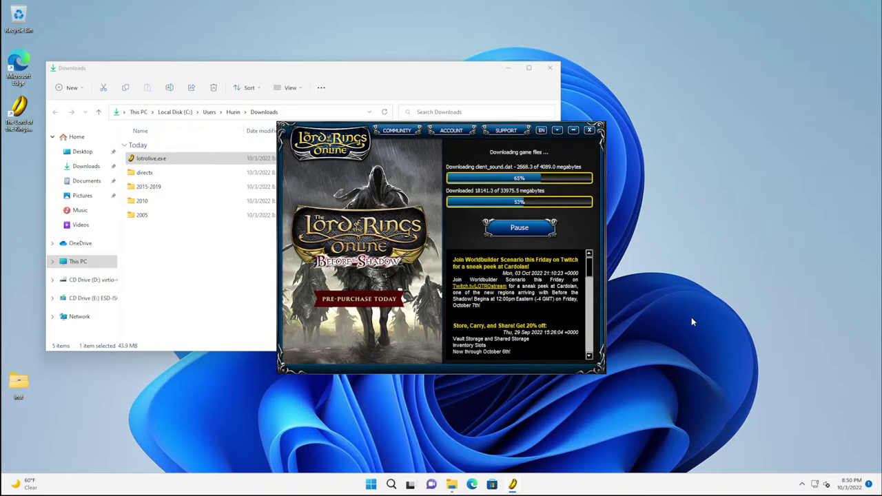
pyautogui.moveTo(390, 485)
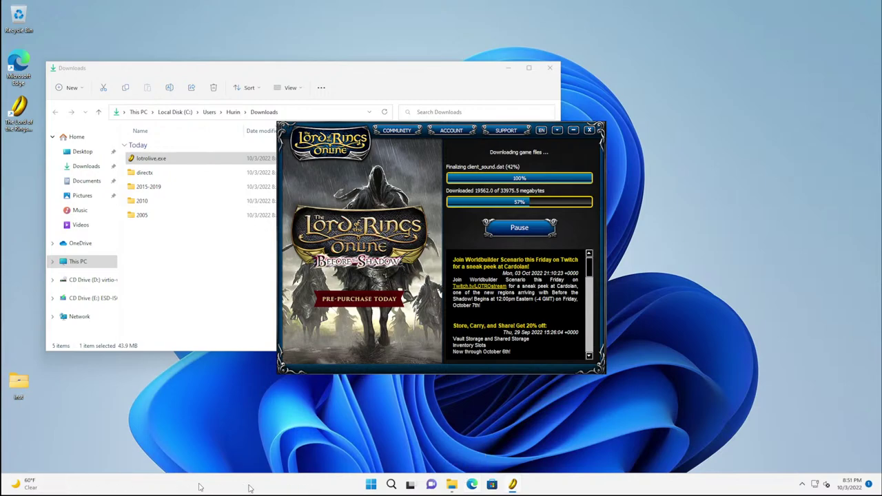
# Step: Hide Search, Task view, Widgets and Chat from the taskbar
pyautogui.rightClick(305, 489)
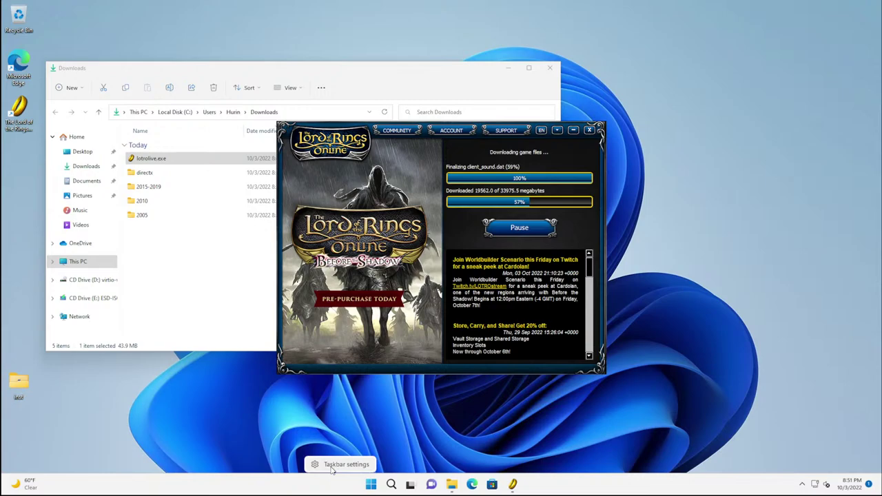
pyautogui.click(332, 466)
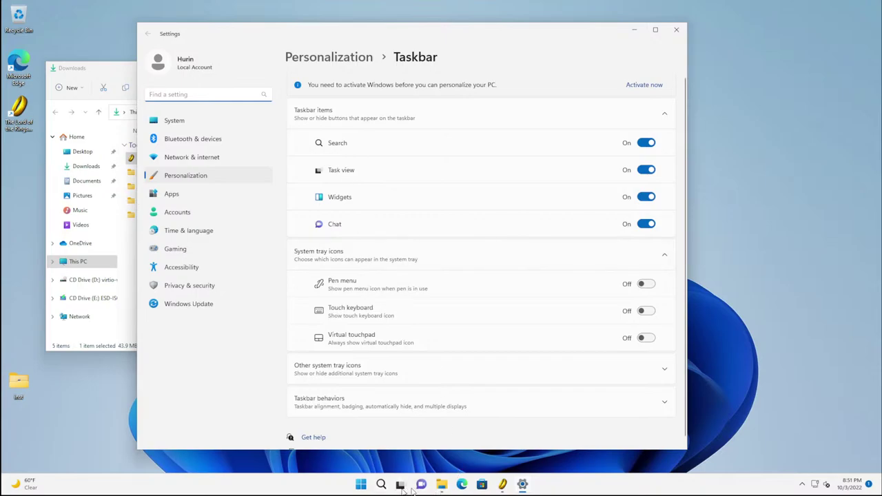
pyautogui.click(646, 143)
pyautogui.click(645, 170)
pyautogui.click(645, 197)
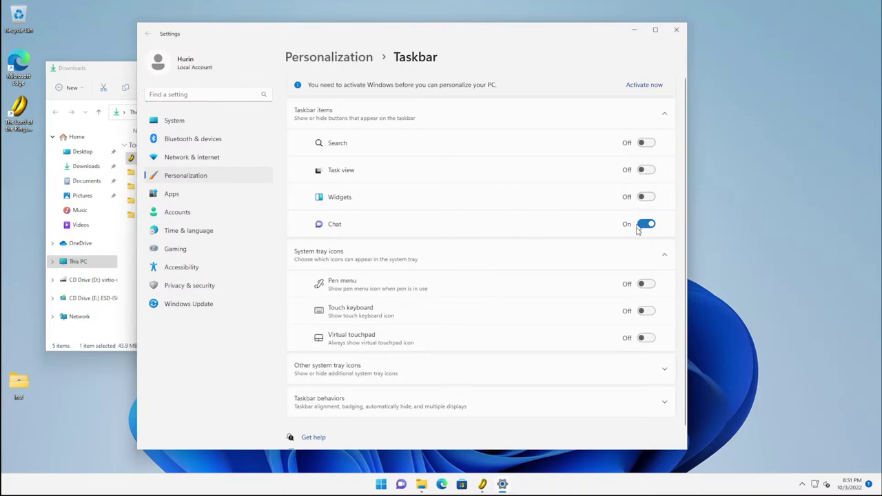
pyautogui.click(645, 224)
# Step: Show the Safely Remove Hardware, Windows Security, OneDrive, Microsoft Teams and msteams.exe tray icons
pyautogui.scroll(-1, 489, 248)
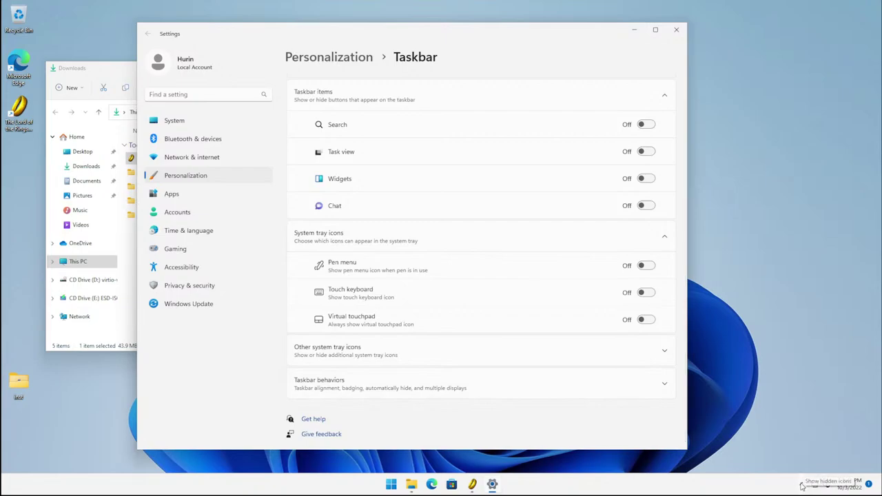
pyautogui.click(386, 350)
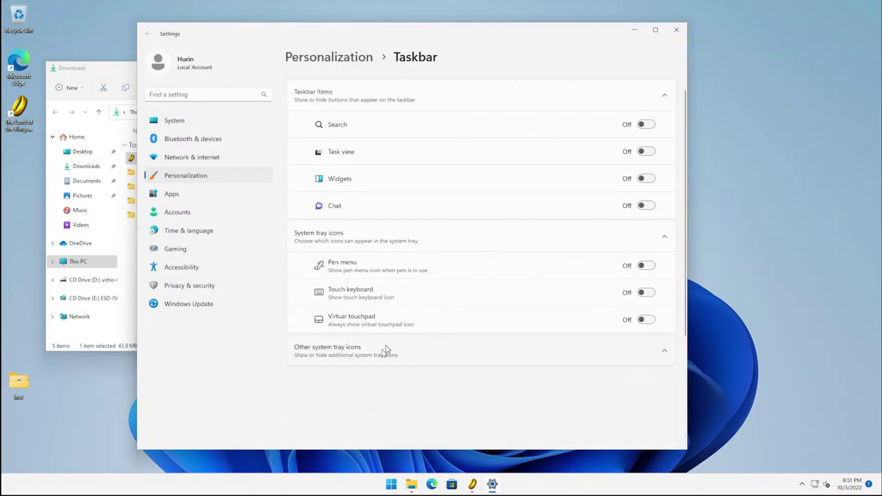
pyautogui.click(647, 266)
pyautogui.click(646, 292)
pyautogui.click(647, 319)
pyautogui.click(646, 349)
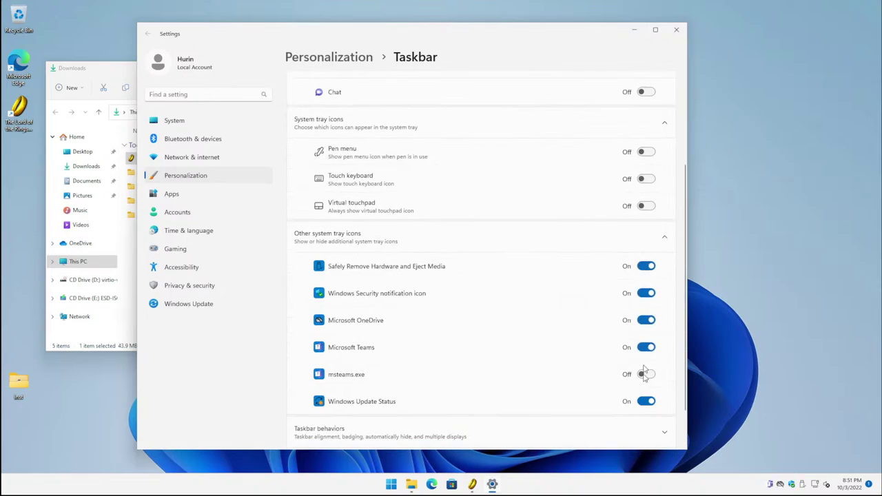
pyautogui.click(646, 375)
# Step: Set the taskbar alignment to Left and close Settings
pyautogui.scroll(-1, 548, 329)
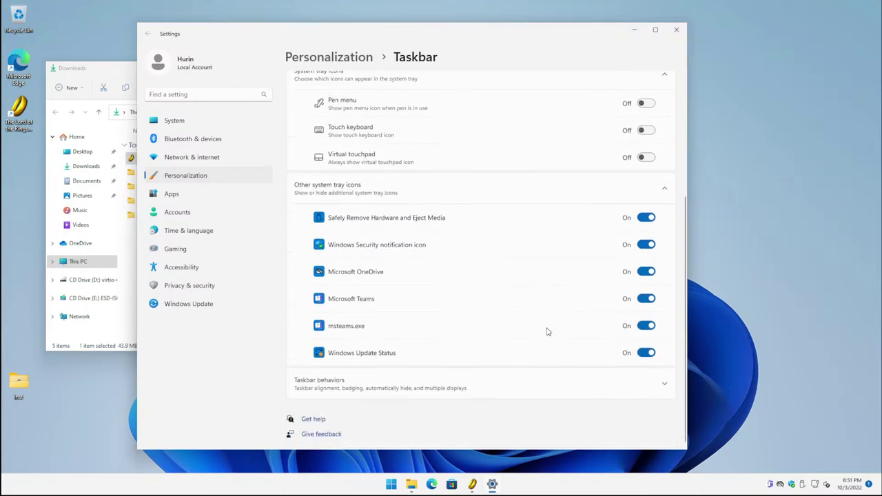
pyautogui.click(616, 386)
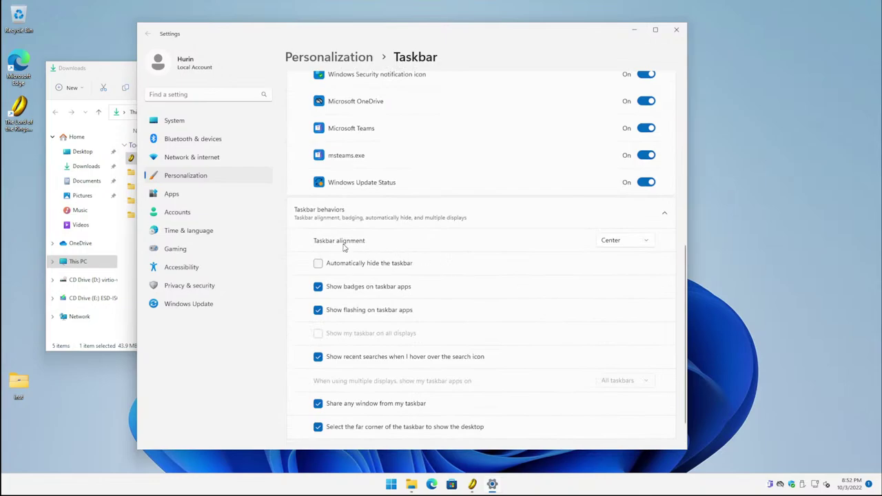
pyautogui.click(623, 245)
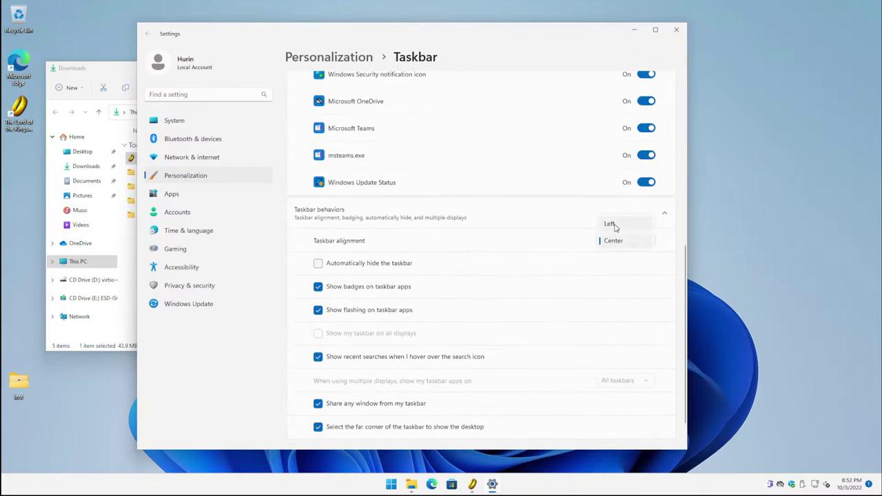
pyautogui.click(613, 225)
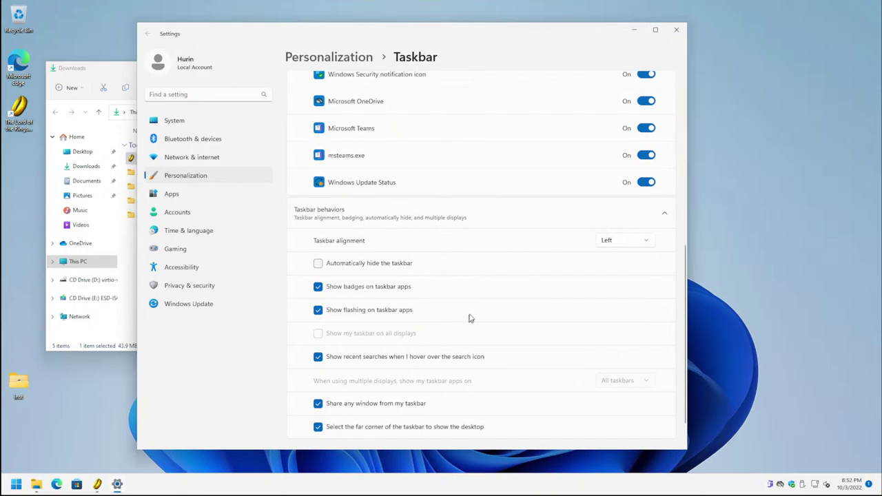
pyautogui.scroll(-1, 471, 318)
pyautogui.scroll(10, 503, 312)
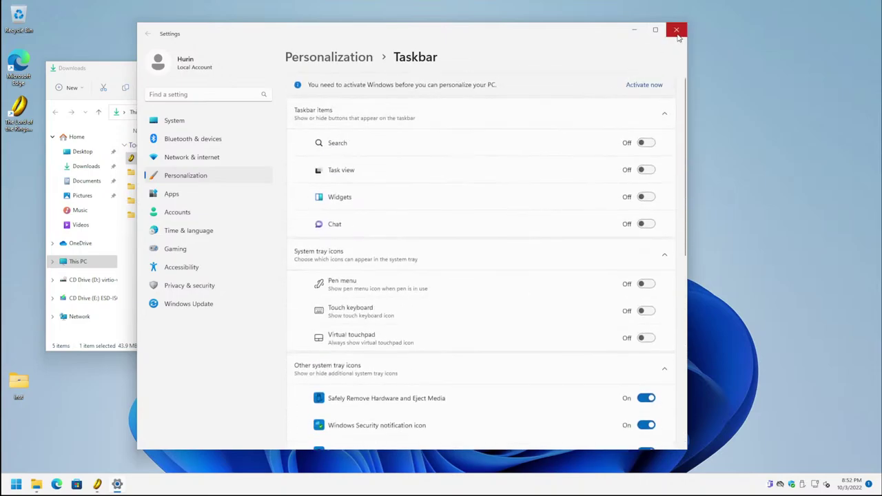
pyautogui.click(676, 30)
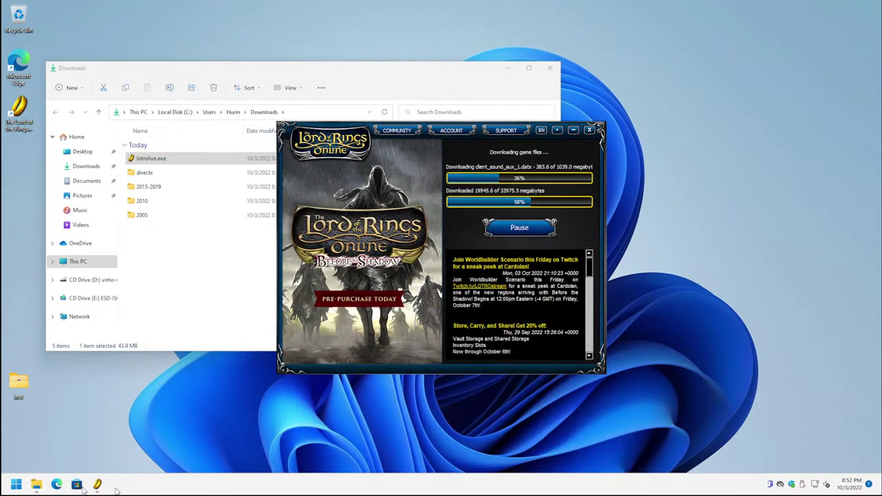
# Step: Bring up the Start menu with its pinned apps
pyautogui.click(17, 486)
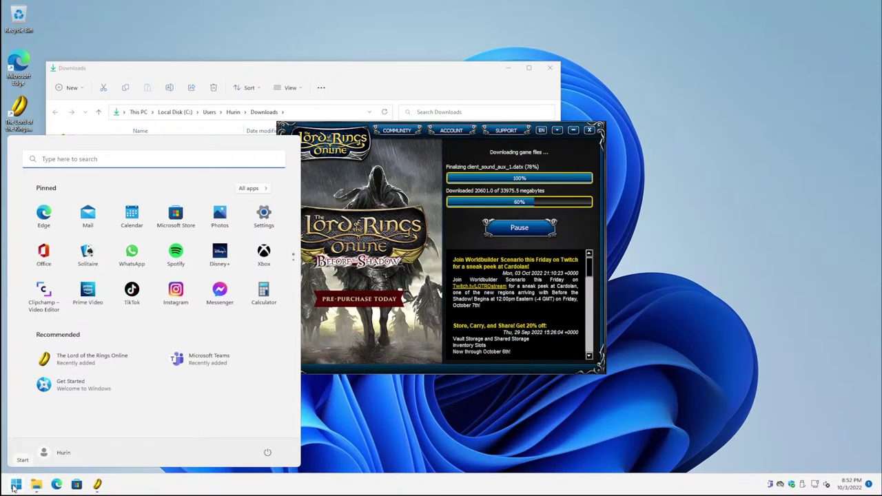
# Step: Switch the Start layout to More pins in Start settings and go to the Folders page
pyautogui.rightClick(26, 417)
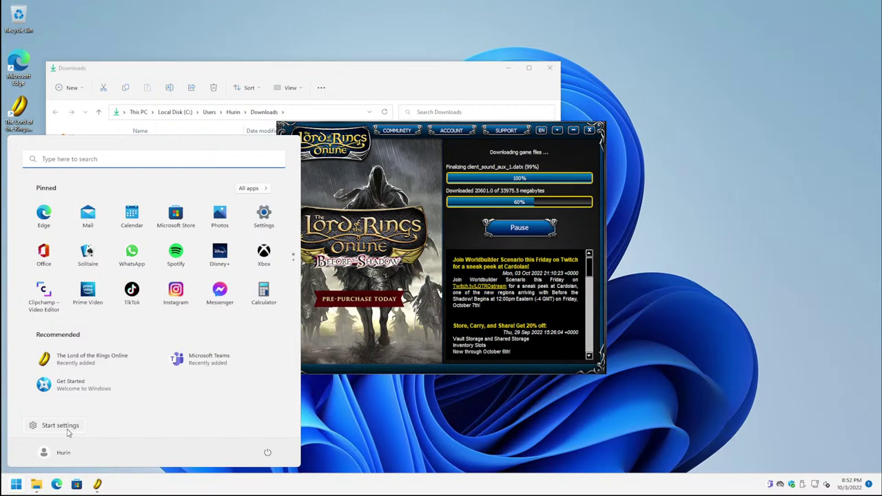
pyautogui.click(61, 425)
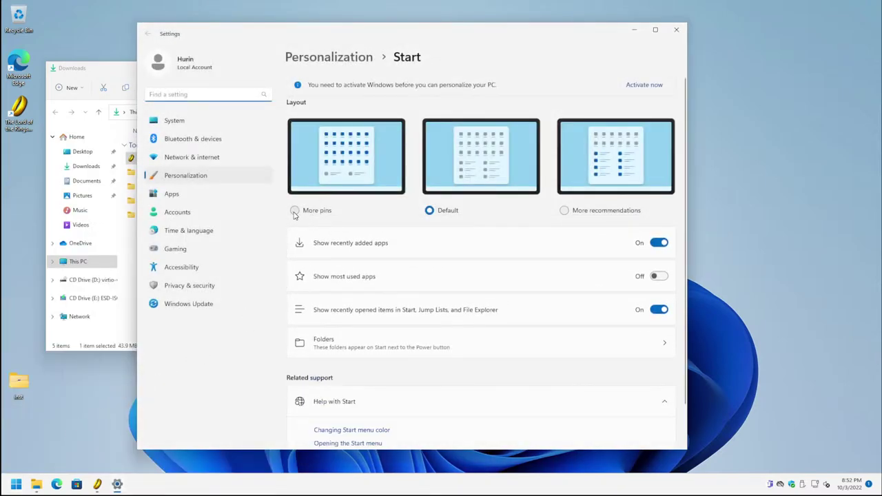
pyautogui.click(294, 212)
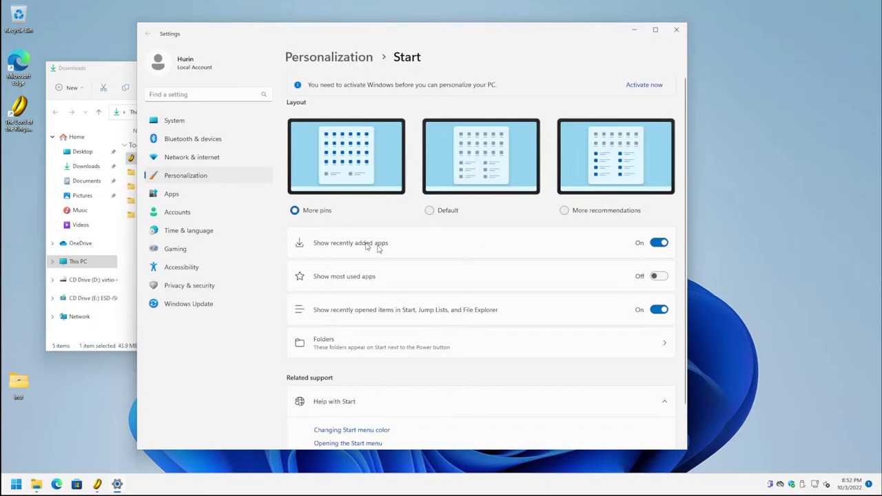
pyautogui.click(352, 348)
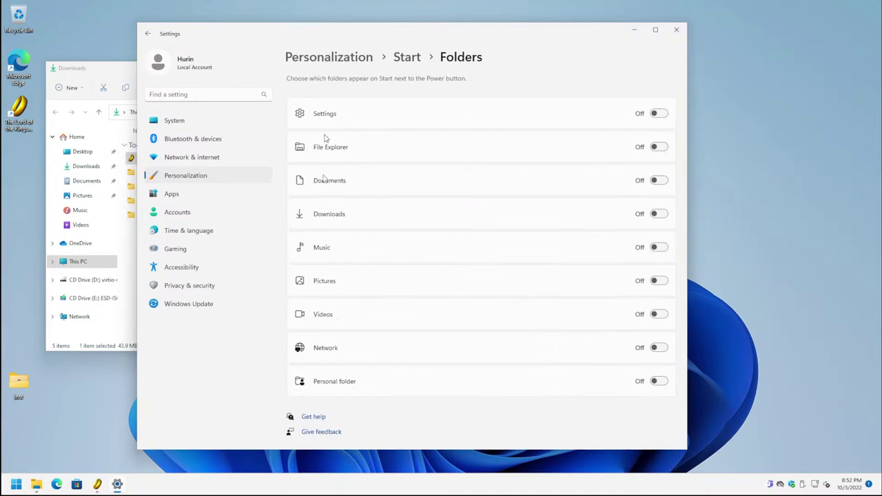
# Step: Turn on the Settings folder for Start, close Settings, and open Start
pyautogui.click(658, 113)
pyautogui.click(678, 32)
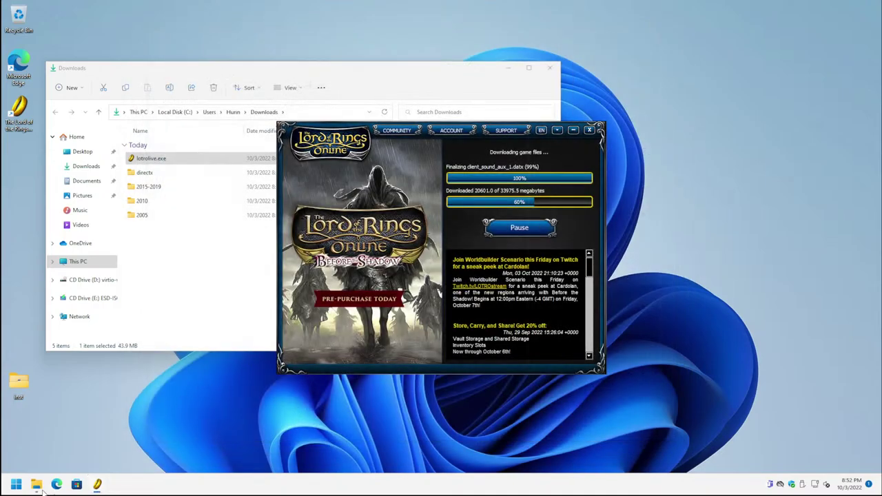
pyautogui.click(16, 484)
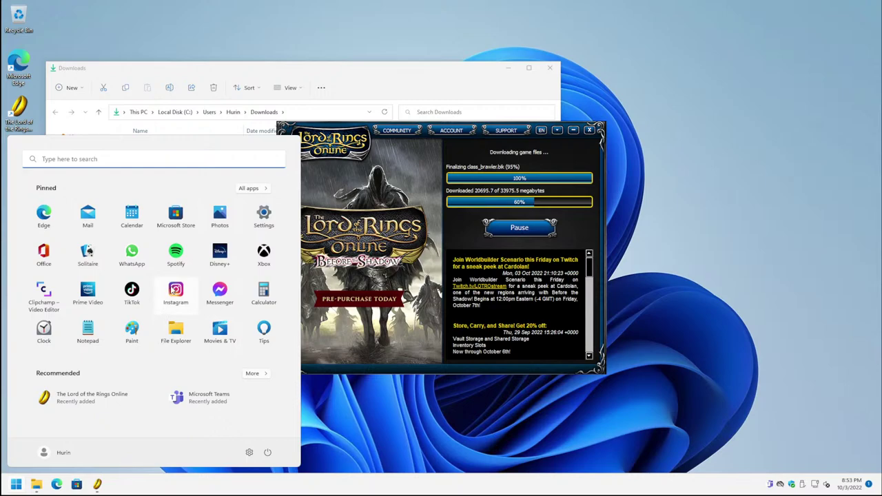
# Step: Uninstall the pinned Instagram, TikTok and Messenger apps
pyautogui.rightClick(173, 292)
pyautogui.click(196, 324)
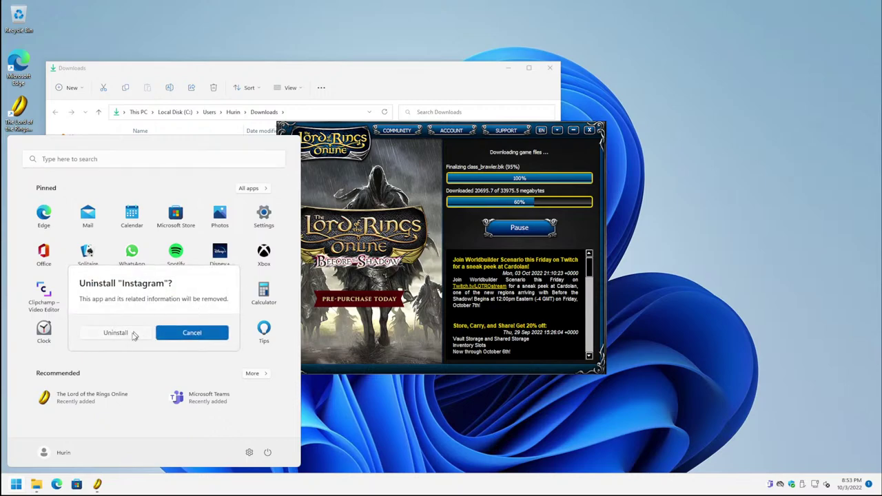
pyautogui.click(116, 333)
pyautogui.rightClick(133, 296)
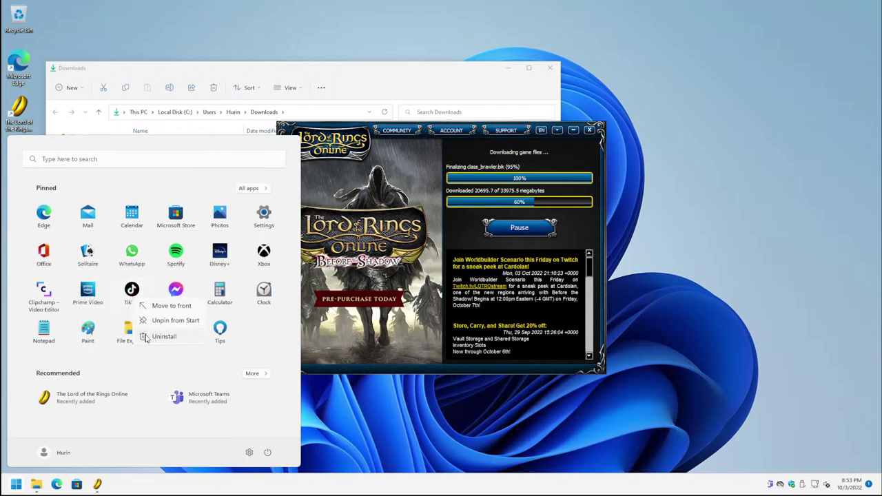
pyautogui.click(145, 336)
pyautogui.click(116, 332)
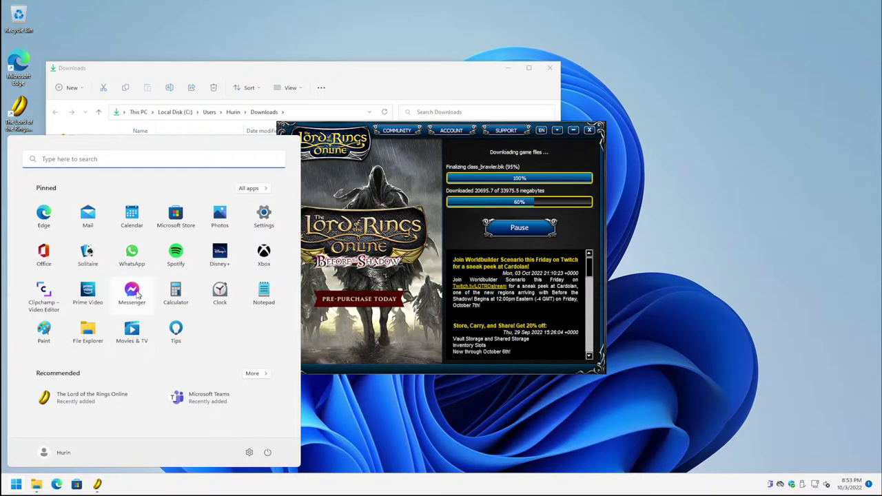
pyautogui.rightClick(132, 305)
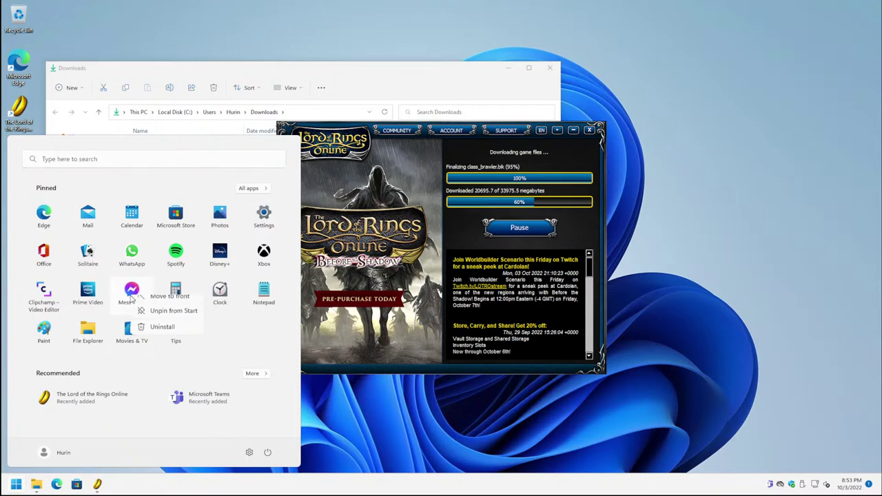
pyautogui.click(158, 332)
pyautogui.click(116, 332)
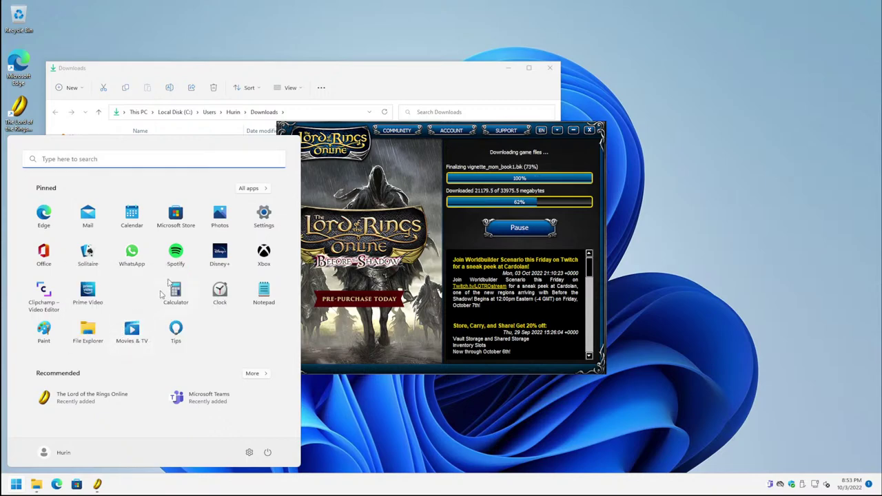
# Step: Uninstall the pinned Spotify and Prime Video apps, then reopen Start
pyautogui.rightClick(174, 266)
pyautogui.click(191, 295)
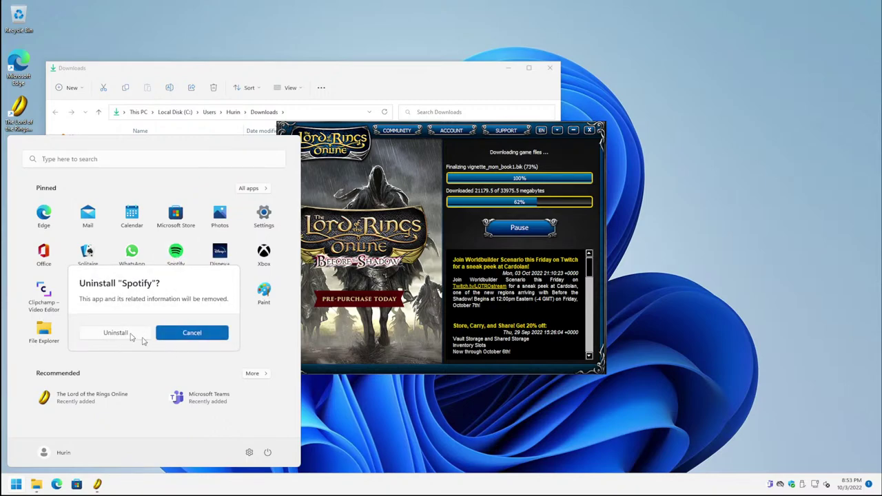
pyautogui.click(142, 337)
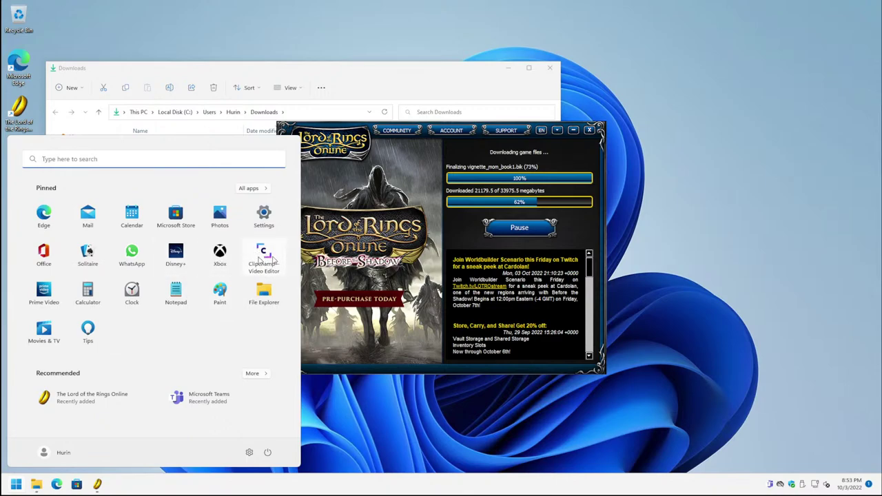
pyautogui.rightClick(48, 292)
pyautogui.click(77, 331)
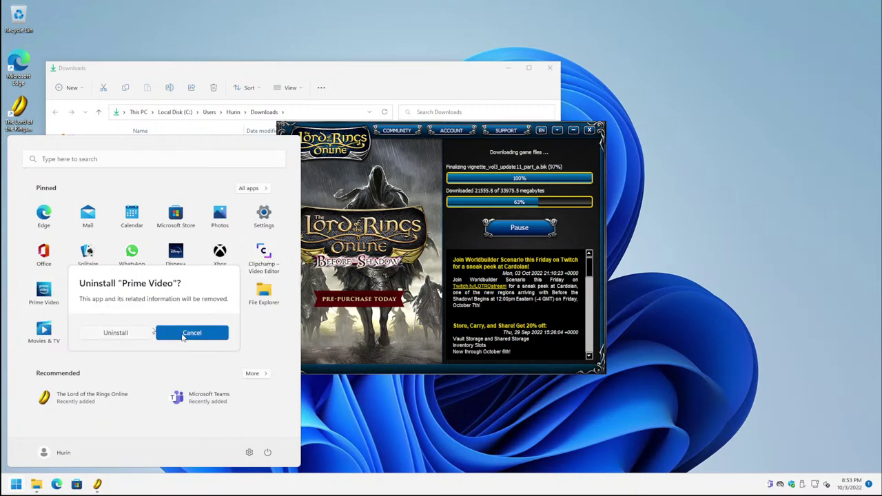
pyautogui.click(119, 341)
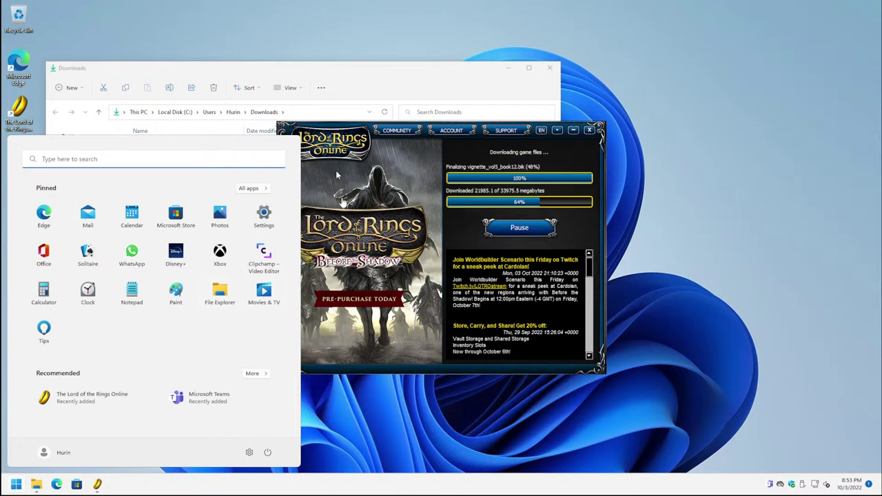
pyautogui.click(307, 279)
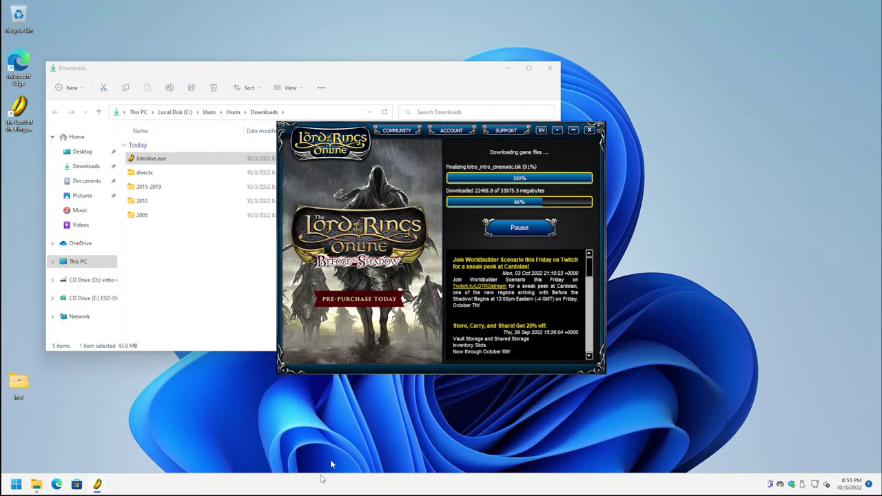
pyautogui.click(16, 484)
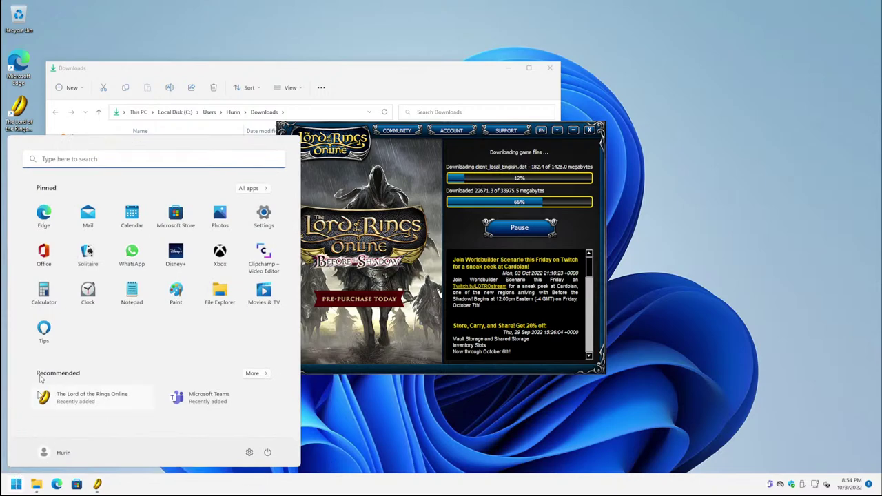
# Step: Open Task Manager on the Performance Ethernet throughput graph
pyautogui.rightClick(16, 485)
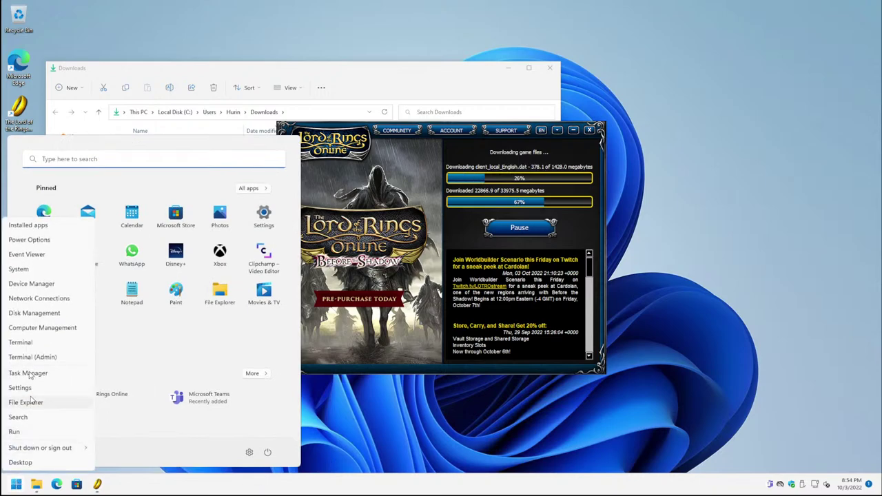
pyautogui.click(27, 373)
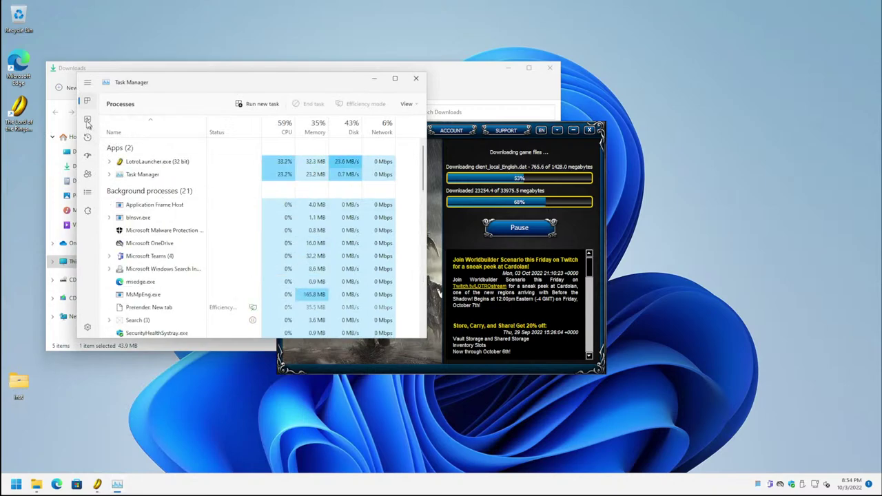
pyautogui.click(88, 121)
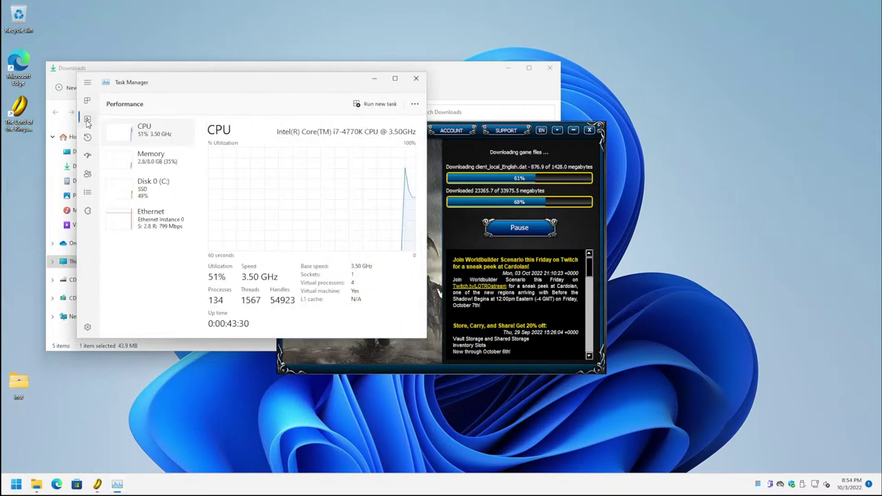
pyautogui.click(119, 225)
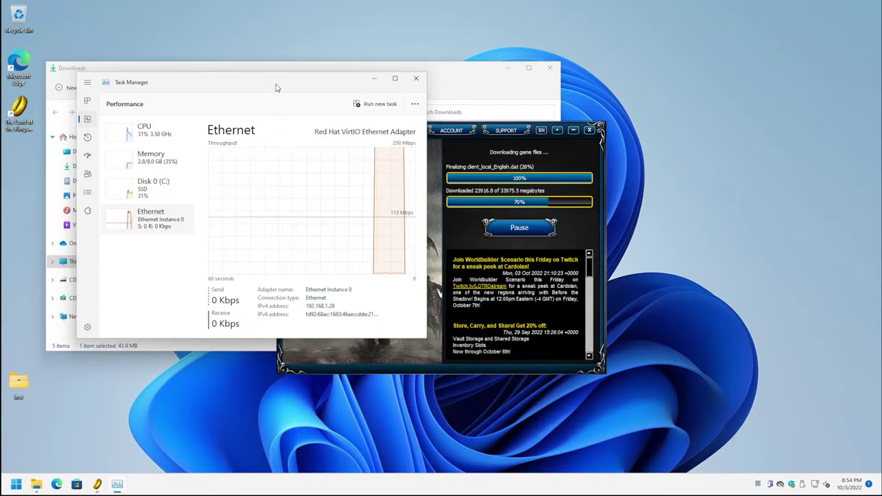
# Step: Move Task Manager to the upper right and the LOTRO launcher to the left, bringing Downloads forward
pyautogui.moveTo(276, 87); pyautogui.dragTo(725, 19)
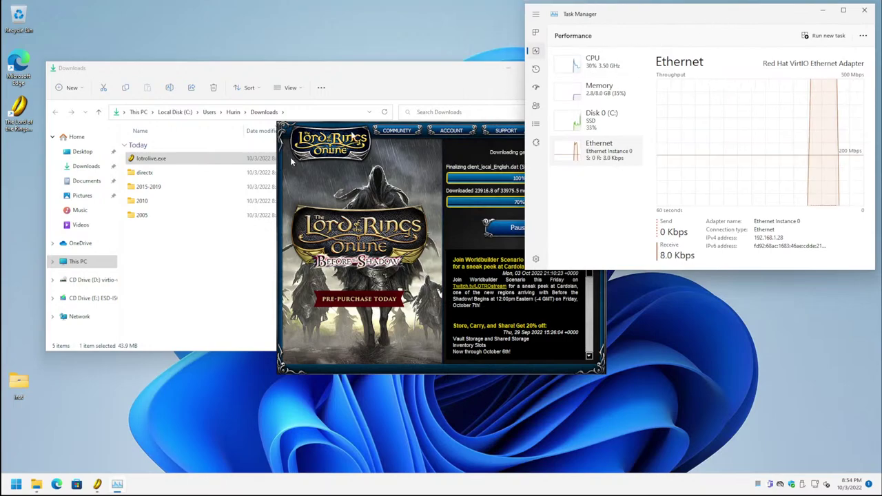
pyautogui.moveTo(319, 128); pyautogui.dragTo(72, 200)
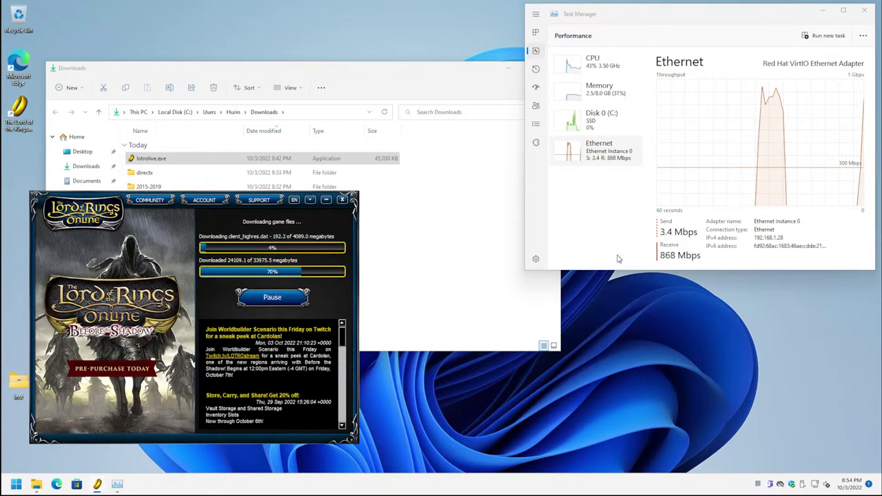
pyautogui.click(347, 76)
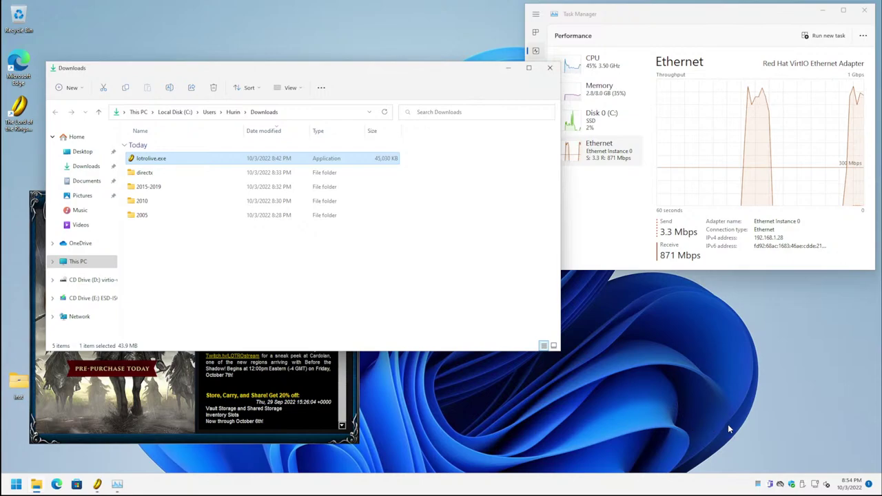
# Step: Dismiss the display driver notification from the notifications panel
pyautogui.click(868, 485)
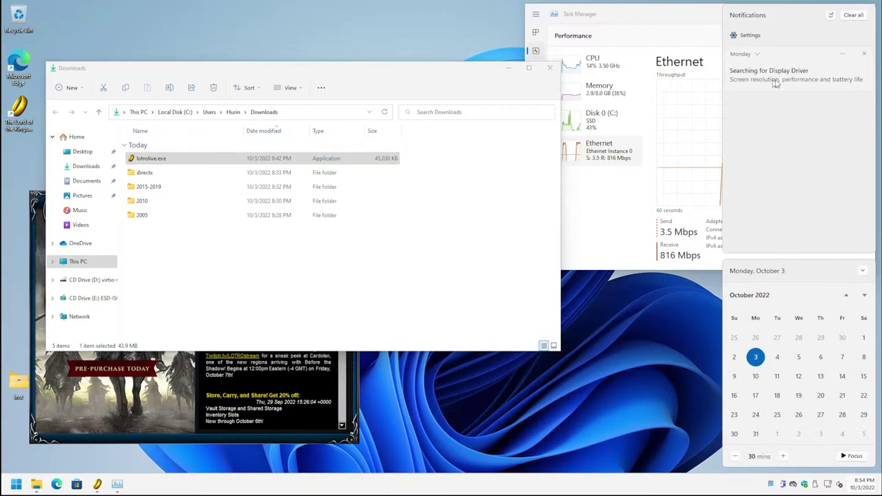
pyautogui.click(866, 55)
pyautogui.click(648, 374)
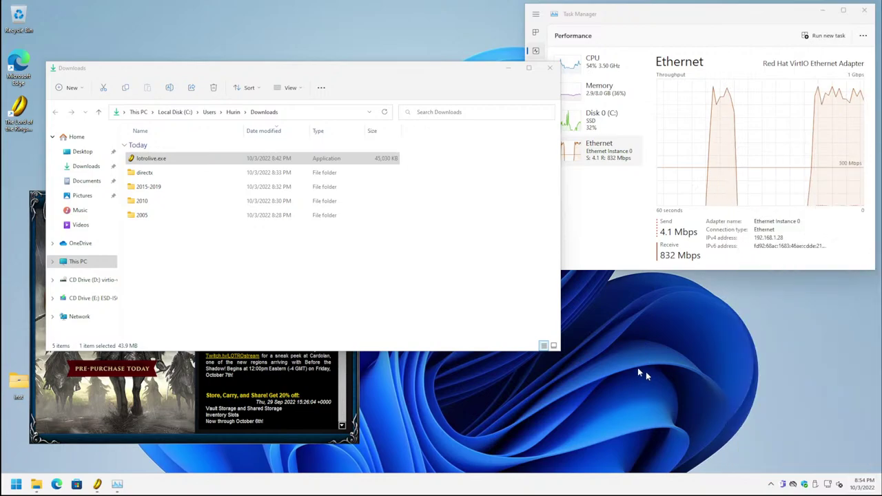
# Step: Open Device Manager and expand Display adapters, Processors and Storage controllers
pyautogui.rightClick(15, 485)
pyautogui.click(31, 284)
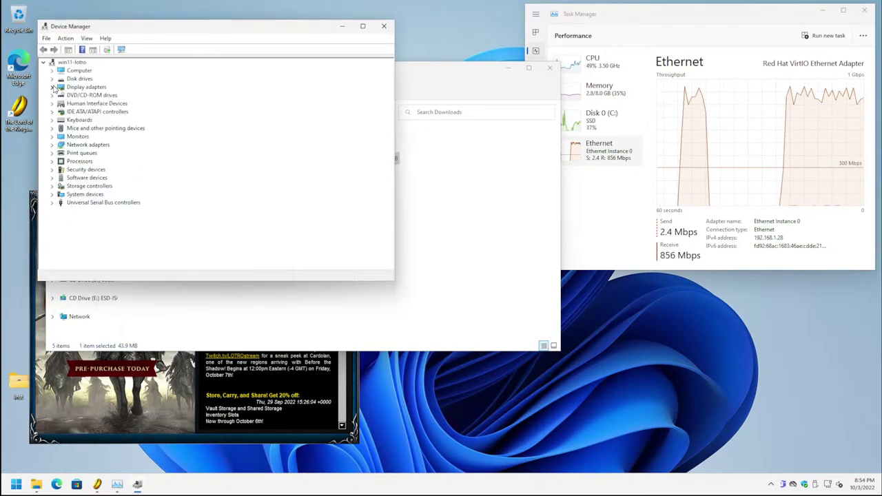
pyautogui.click(53, 87)
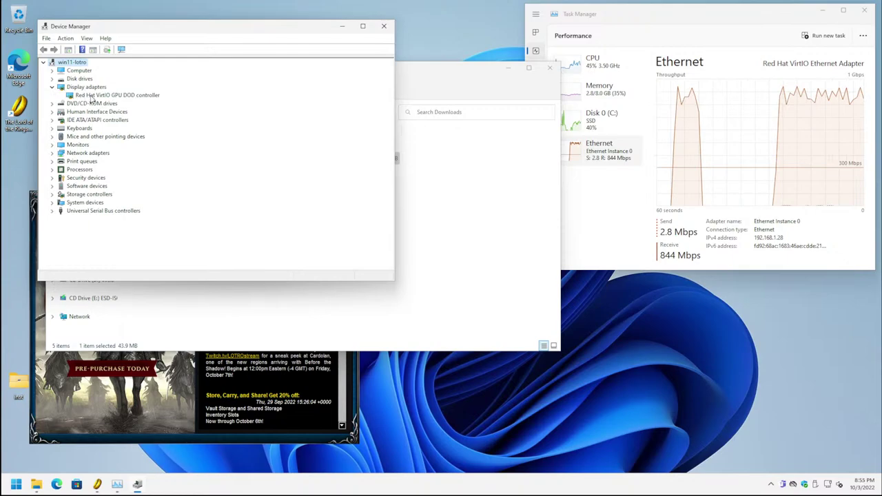
pyautogui.click(55, 170)
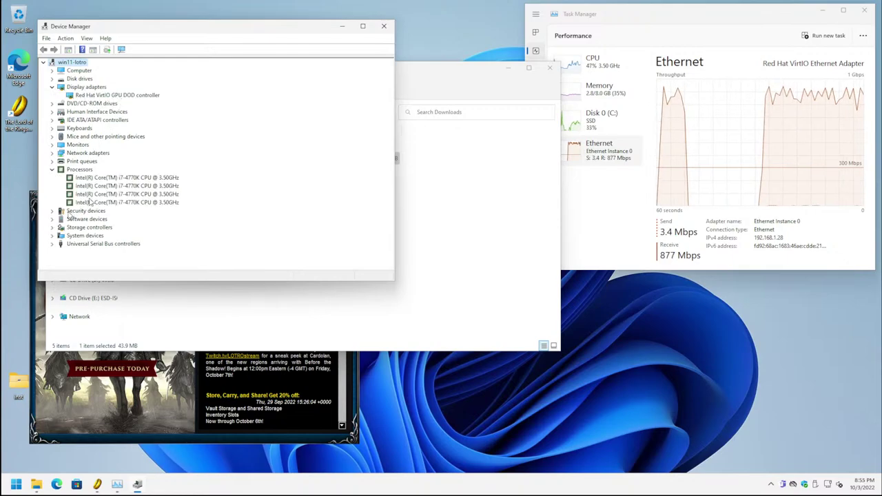
pyautogui.click(52, 227)
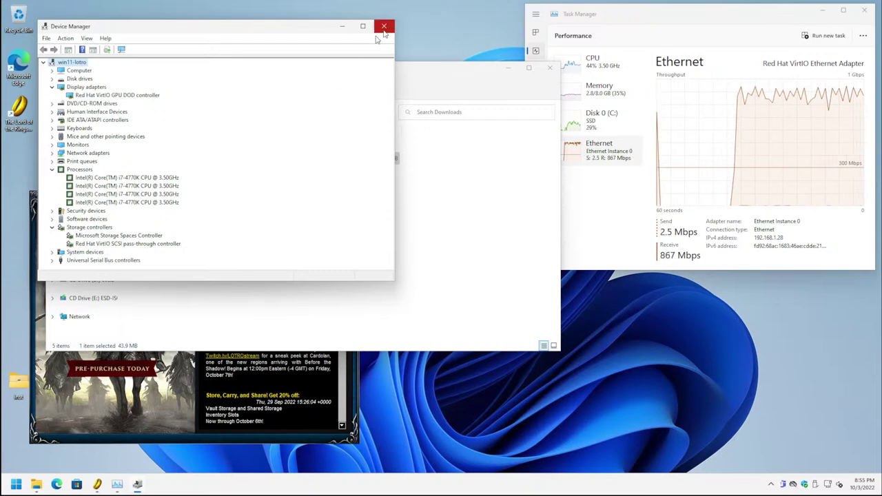
# Step: Close Device Manager and the Downloads folder window to reveal the launcher at 82%
pyautogui.click(385, 28)
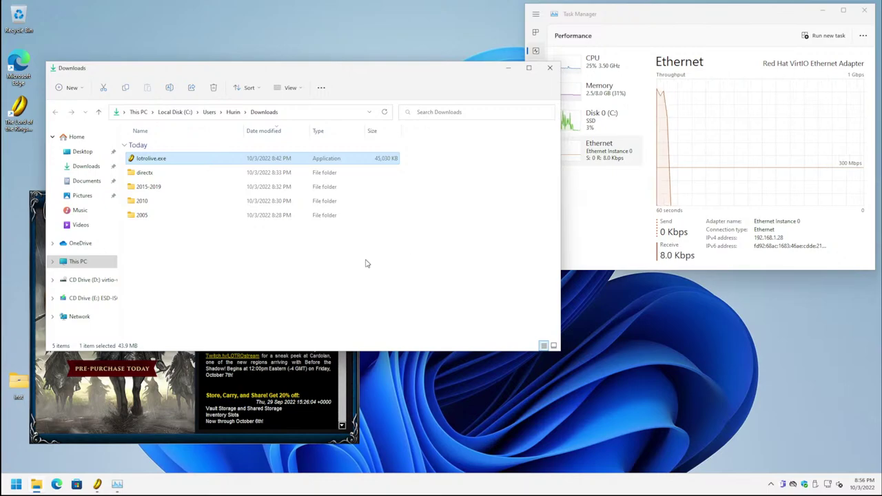
pyautogui.click(550, 69)
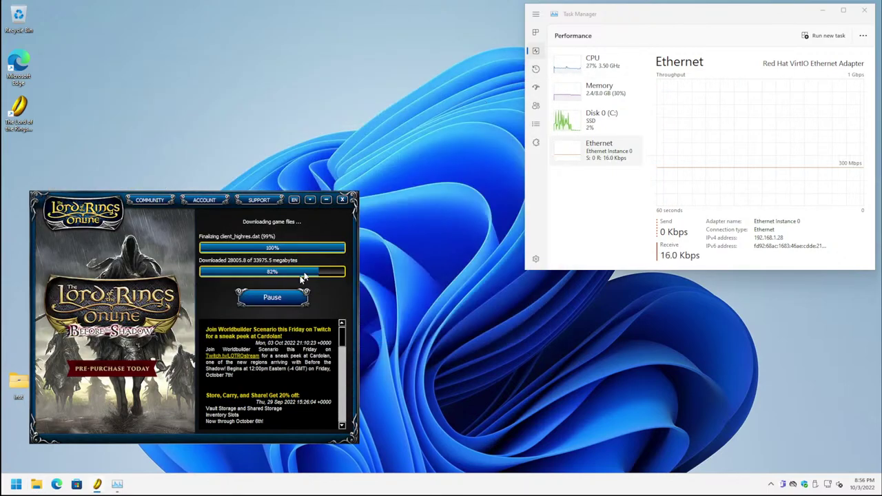
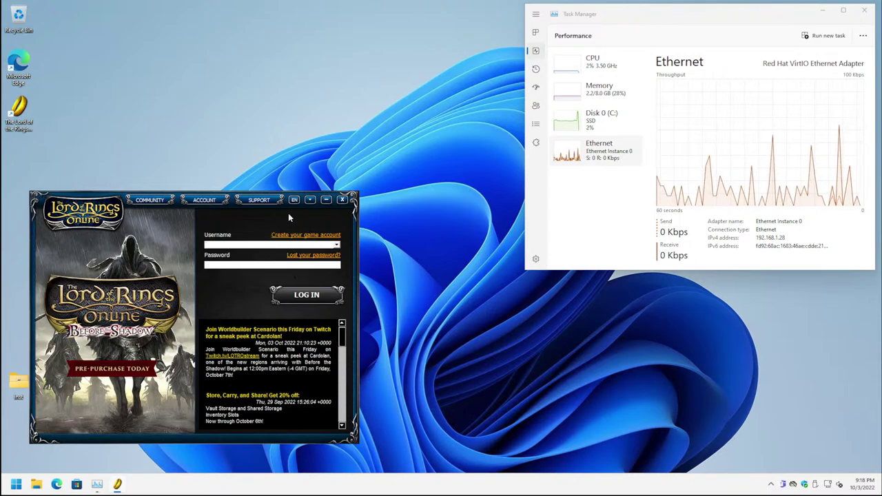
# Step: Move the launcher's login window up and right toward the centre of the screen
pyautogui.moveTo(87, 200); pyautogui.dragTo(204, 115)
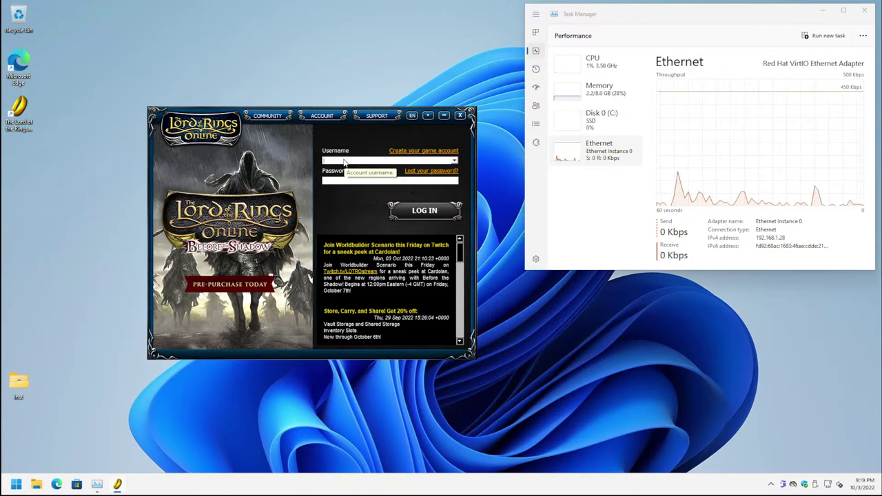
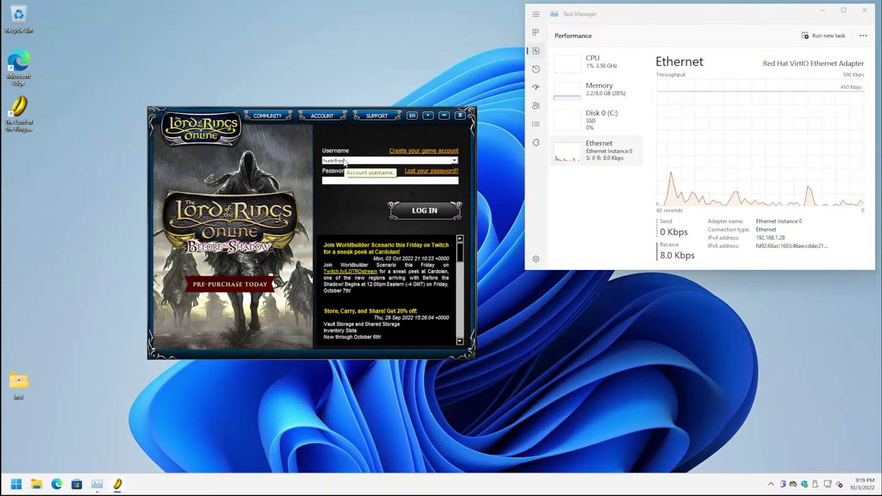
# Step: Log in with the account username and password to reach the world-selection screen
pyautogui.press('Tab')
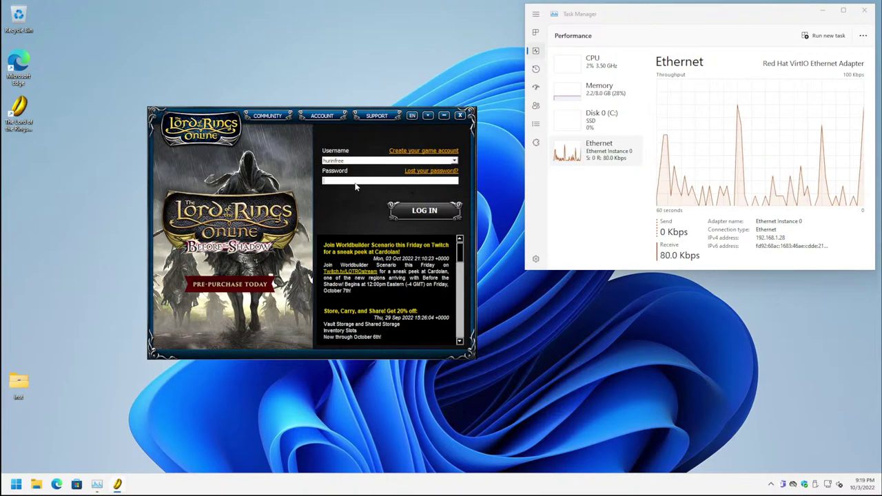
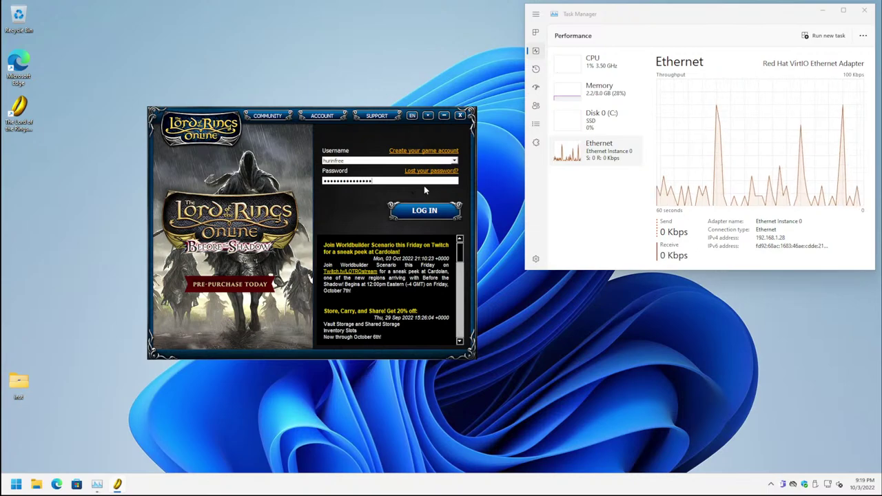
pyautogui.press('Return')
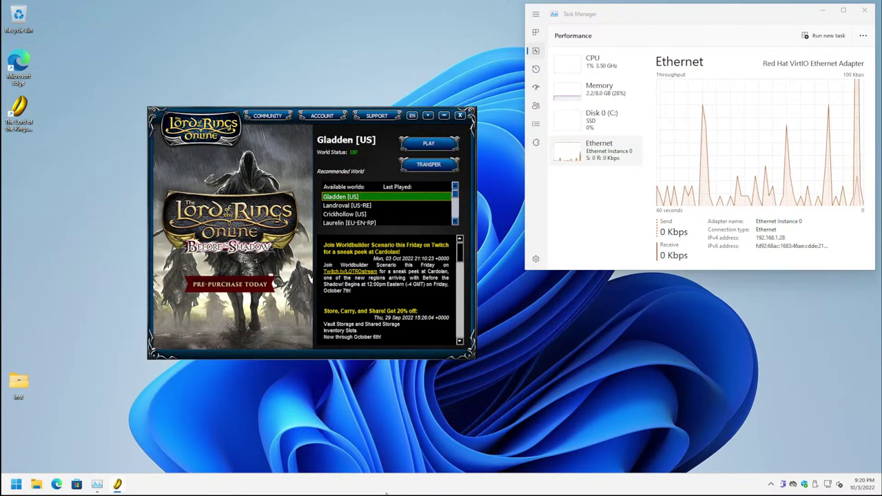
# Step: Choose the Landroval [US-RE] world, press PLAY, and accept both the EULA and Terms of Service
pyautogui.click(356, 206)
pyautogui.click(418, 146)
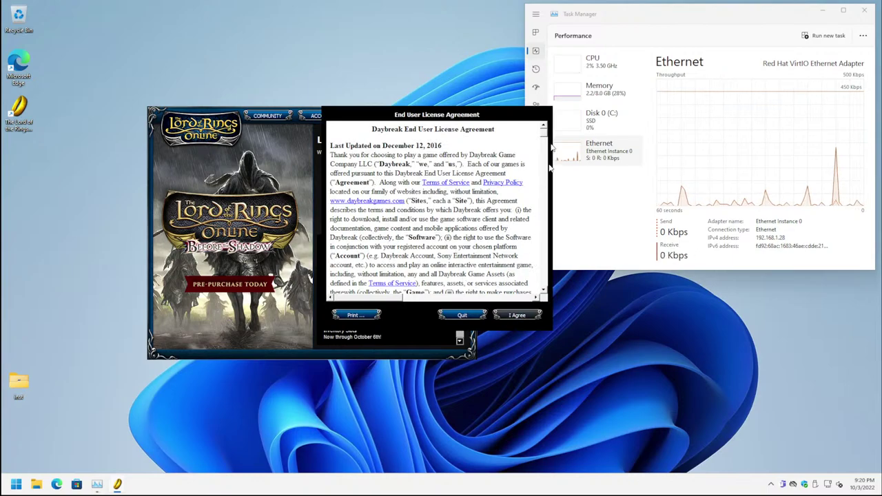
pyautogui.moveTo(544, 138); pyautogui.dragTo(543, 296)
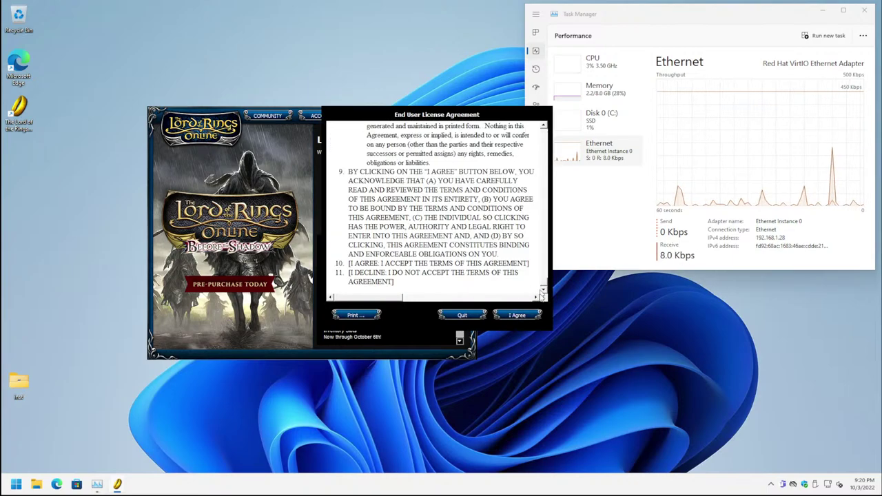
pyautogui.click(518, 315)
pyautogui.moveTo(544, 135); pyautogui.dragTo(541, 296)
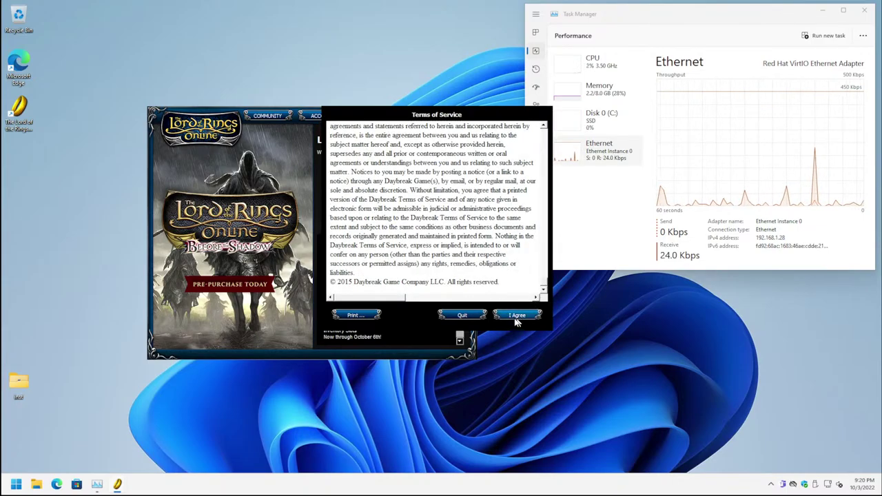
pyautogui.click(514, 317)
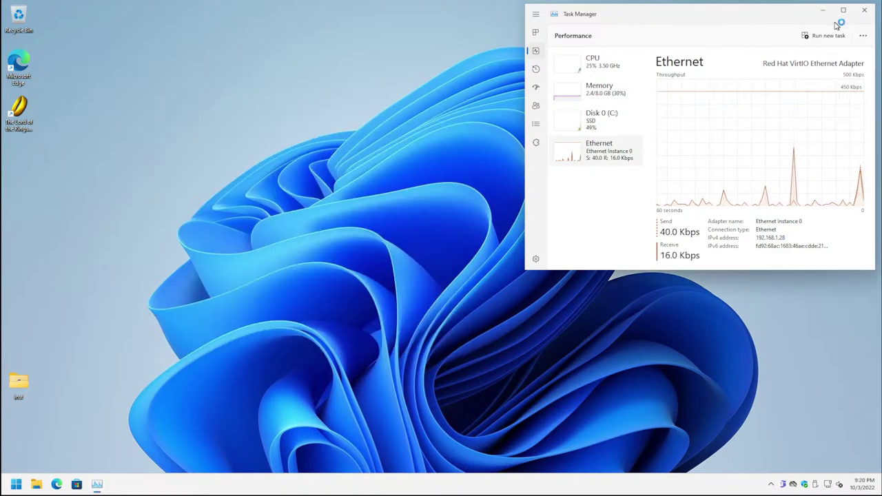
# Step: Close Task Manager, enable DirectX 11 graphics, and allow lotroclient64.exe through the firewall
pyautogui.click(864, 10)
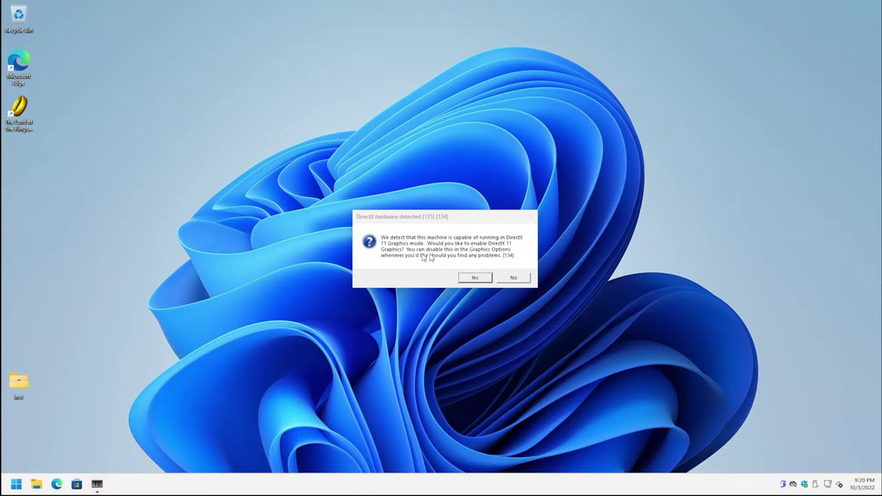
pyautogui.click(473, 277)
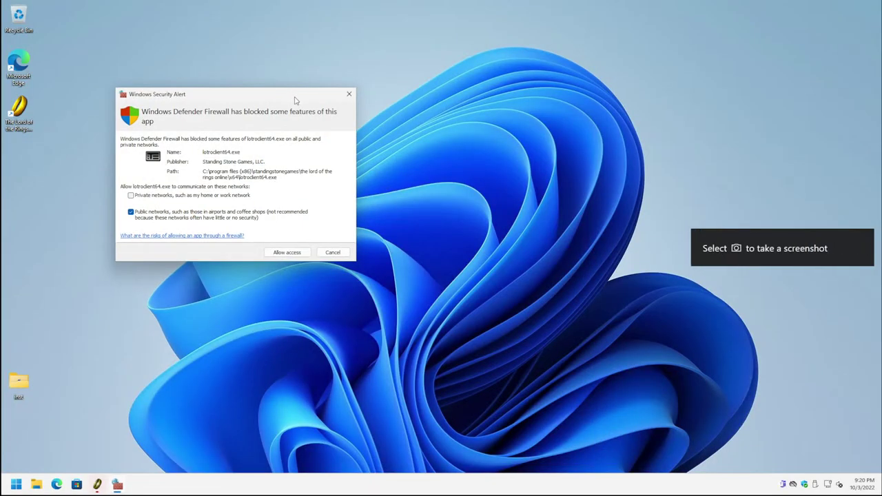
pyautogui.click(289, 254)
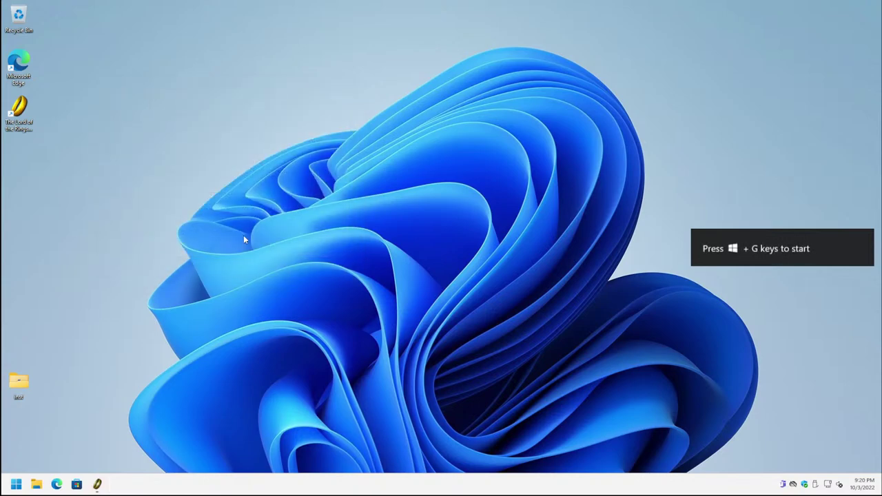
# Step: Turn off the remote viewer's automatic display resizing and bring the LOTRO game window to the front
pyautogui.click(782, 4)
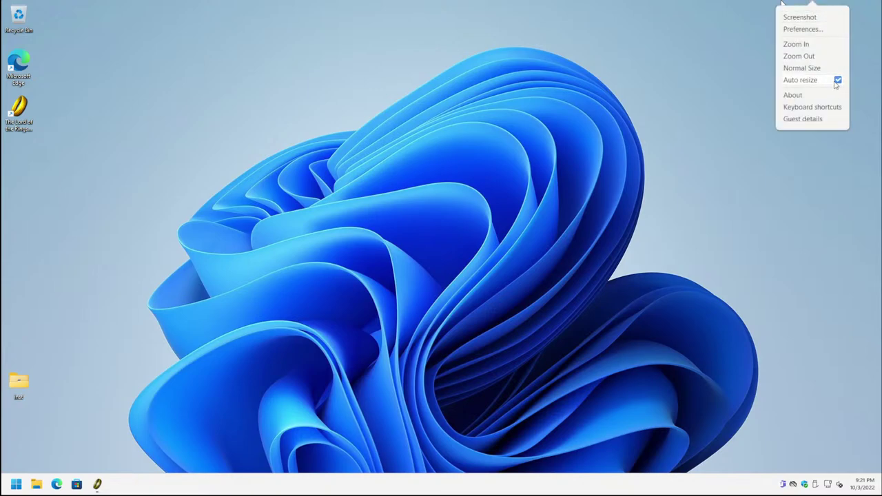
pyautogui.click(800, 80)
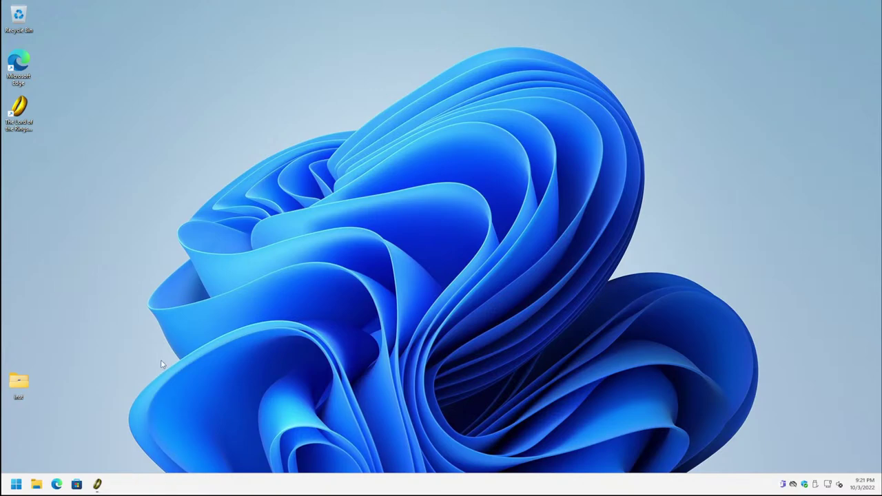
pyautogui.moveTo(98, 490)
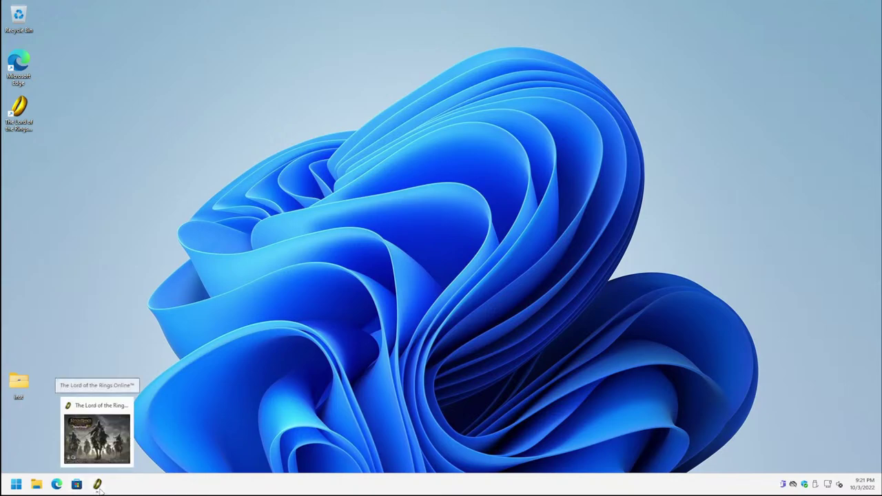
pyautogui.click(98, 486)
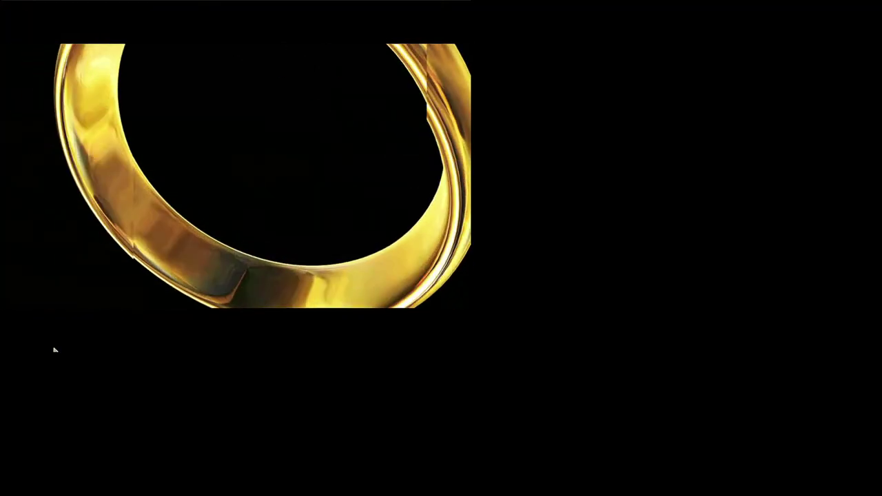